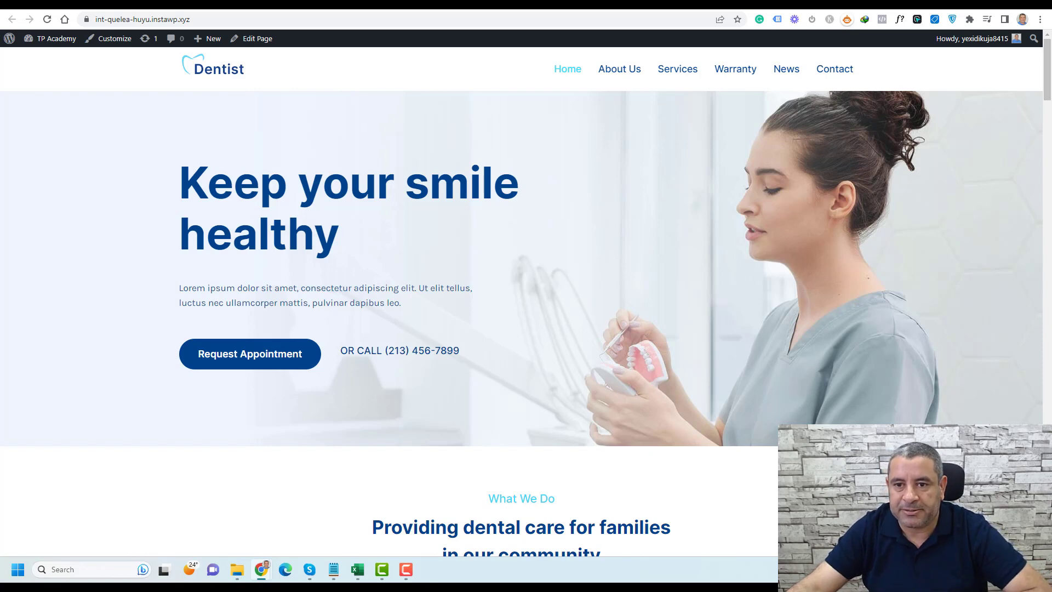
Start a new blog post from the WordPress dashboard
left_click(671, 5)
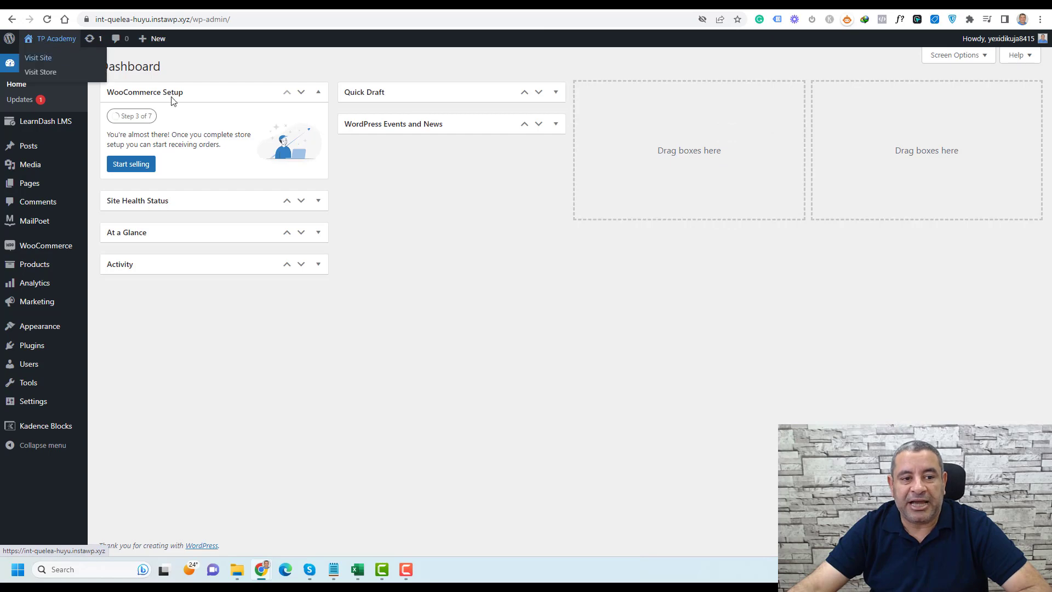
mouse_move(41, 148)
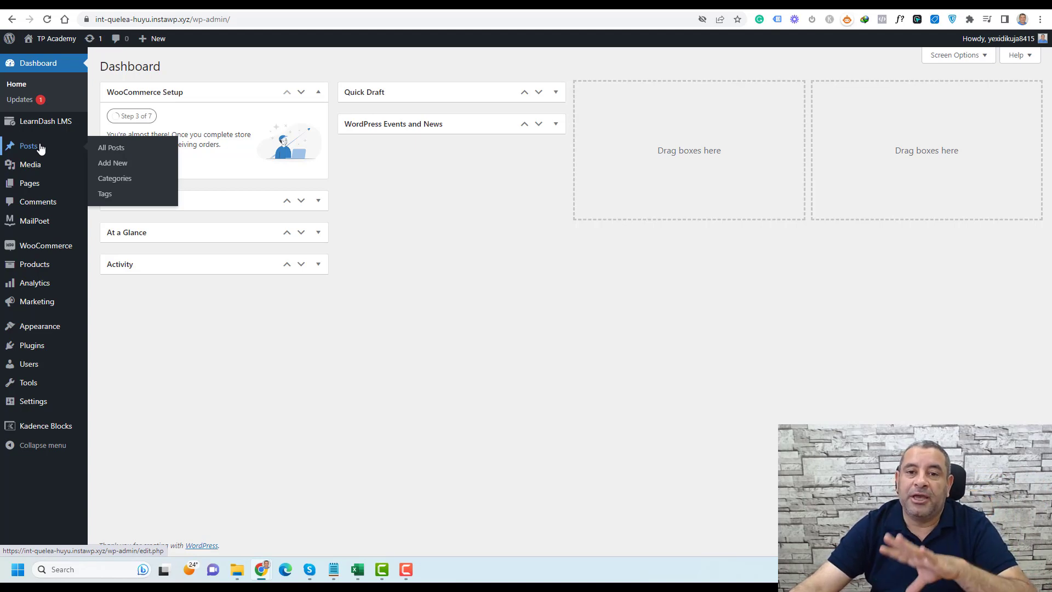
left_click(112, 164)
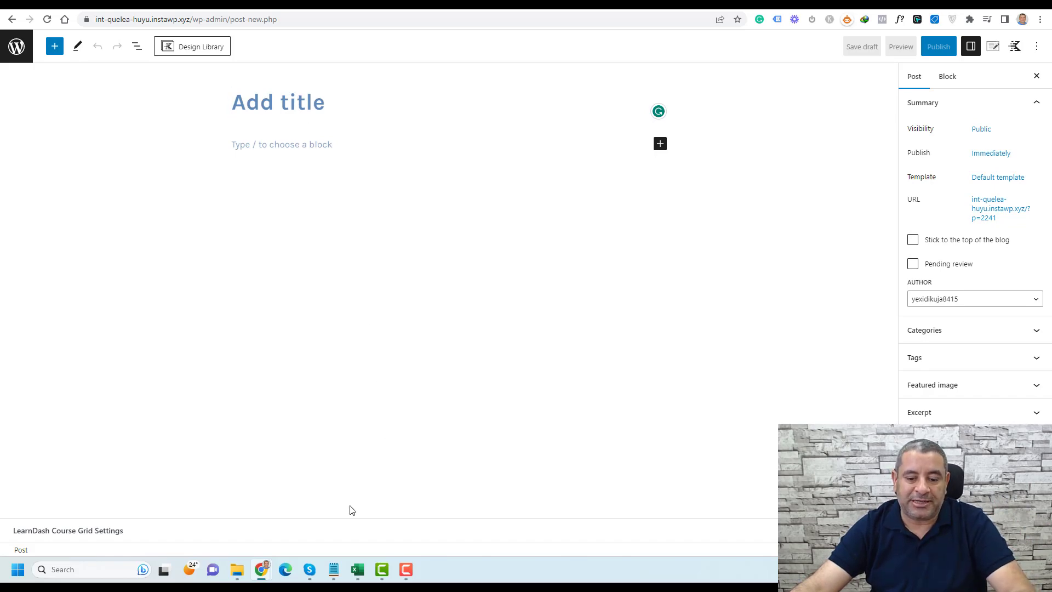
Copy the title "How to make shiny teeth" from the Notepad document and paste it as the post's title in the browser
left_click(334, 569)
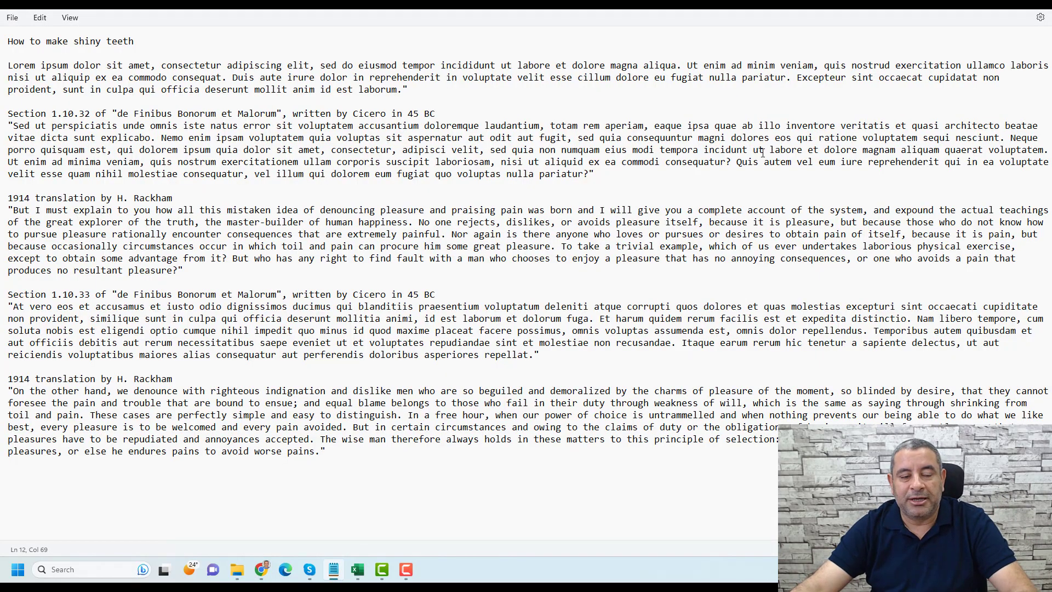
left_click_drag(135, 41, 13, 45)
key("ctrl+c")
key("alt+Tab")
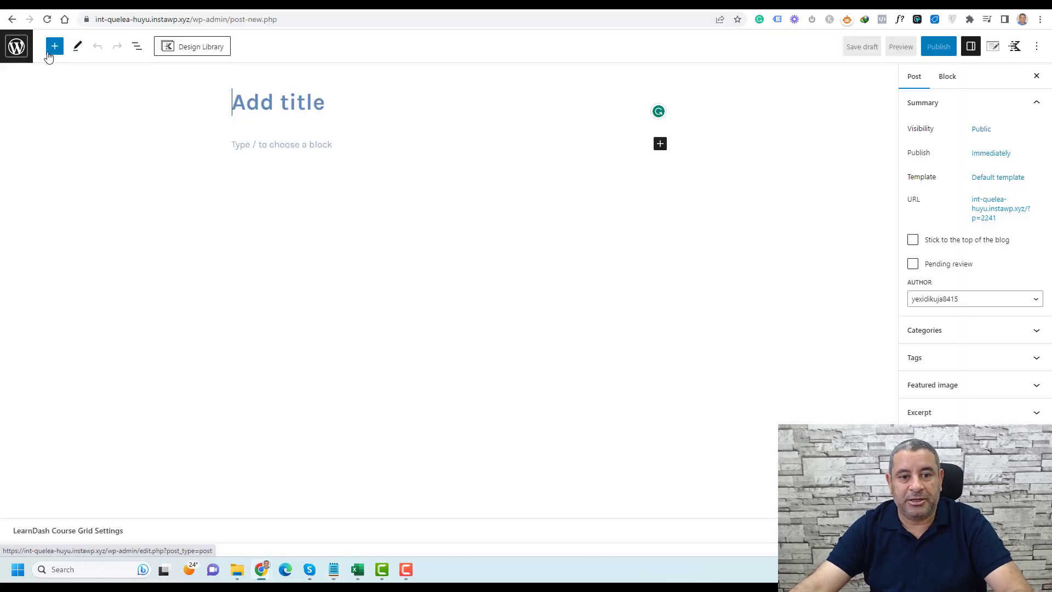
left_click(322, 112)
key("ctrl+v")
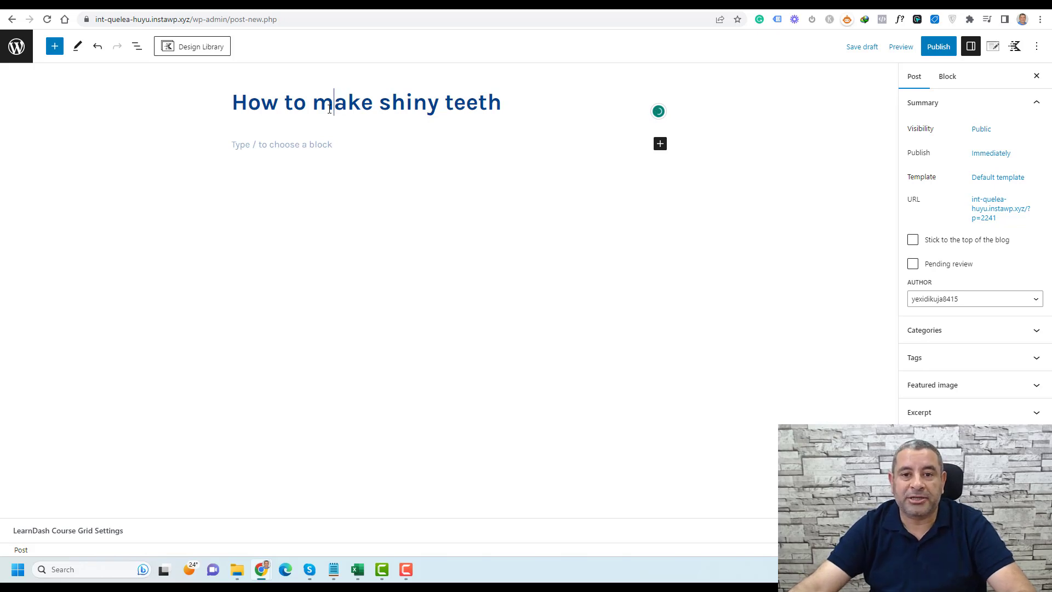
Copy all the body text below the title from the Notepad document and paste it into the post's content area
left_click(324, 146)
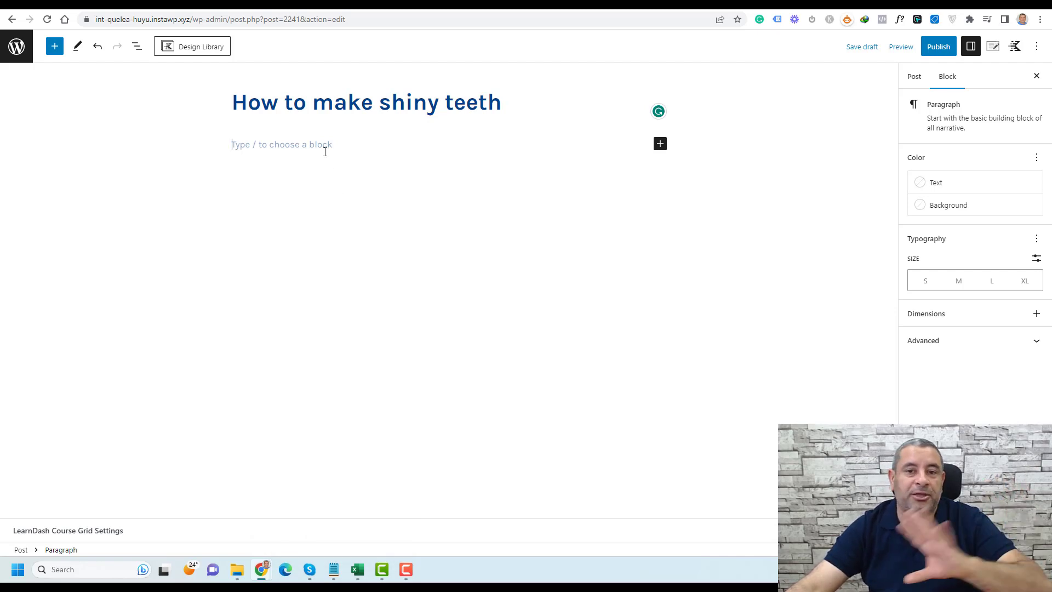
left_click(334, 570)
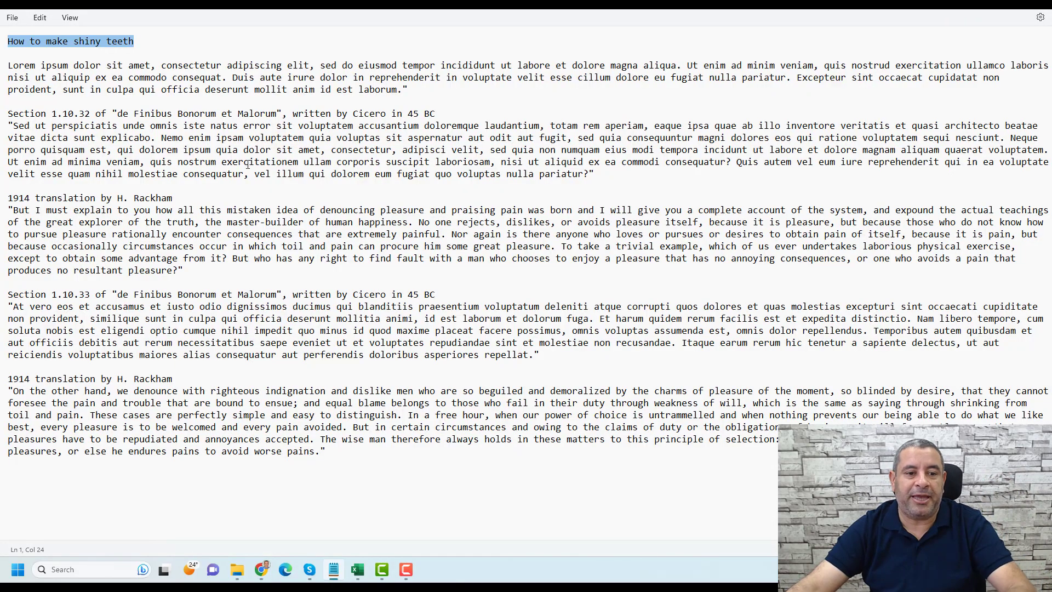
left_click_drag(7, 66, 811, 439)
key("ctrl+c")
key("alt+Tab")
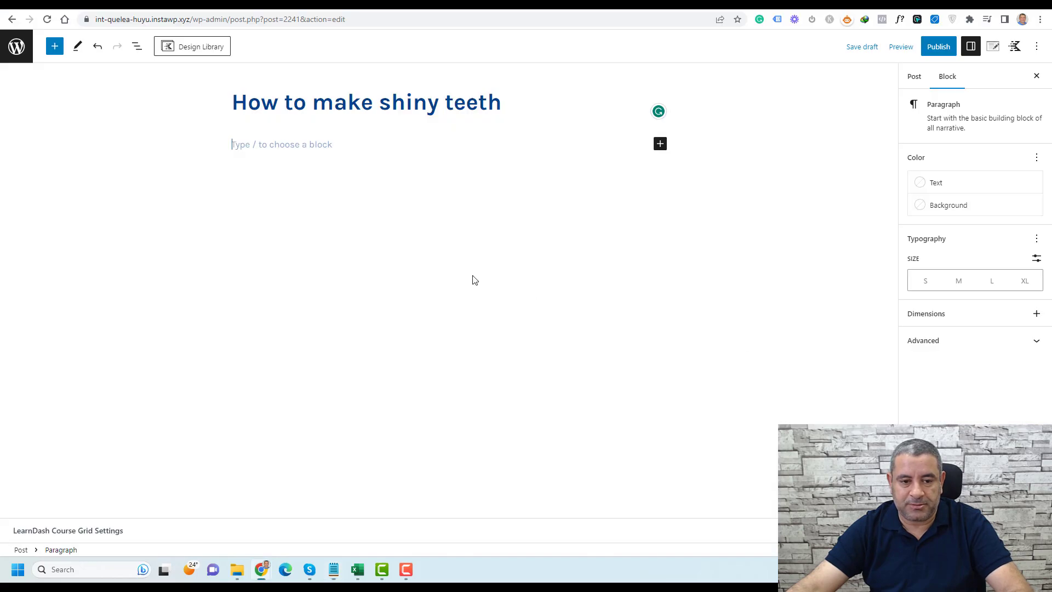
key("ctrl+v")
scroll(351, 268, "up", 7)
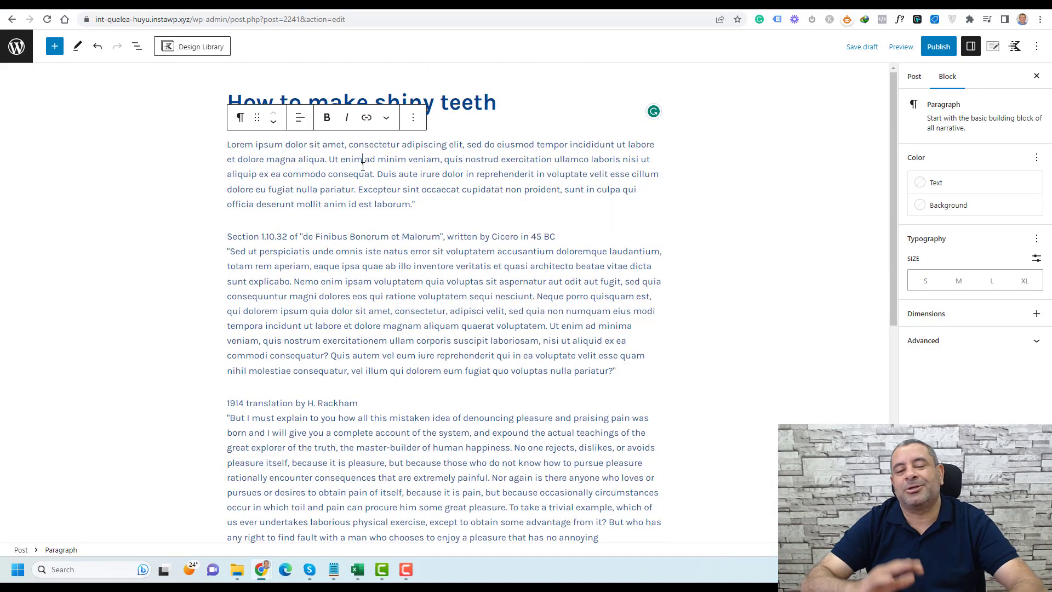
Split the pasted text into separate paragraphs after "ea commodo consequat." and after the "Section 1.10.32" line
left_click(363, 167)
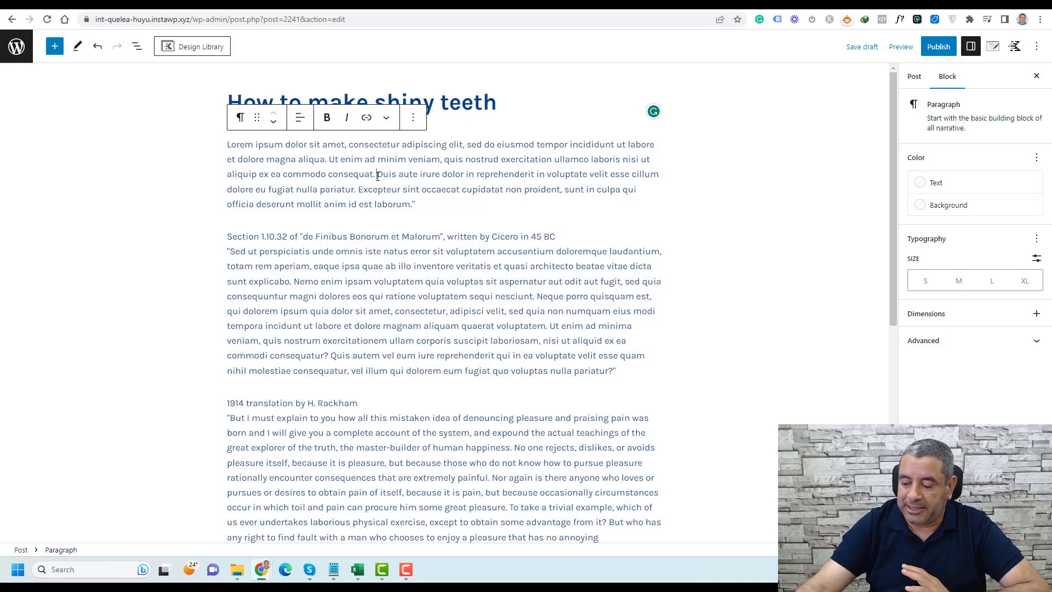
key("Return")
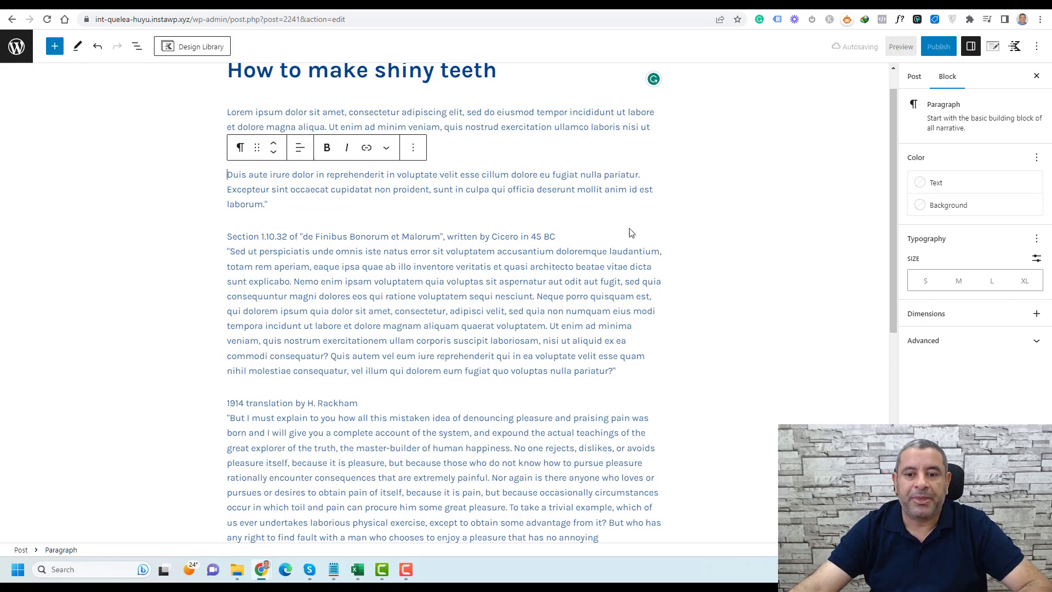
left_click(566, 240)
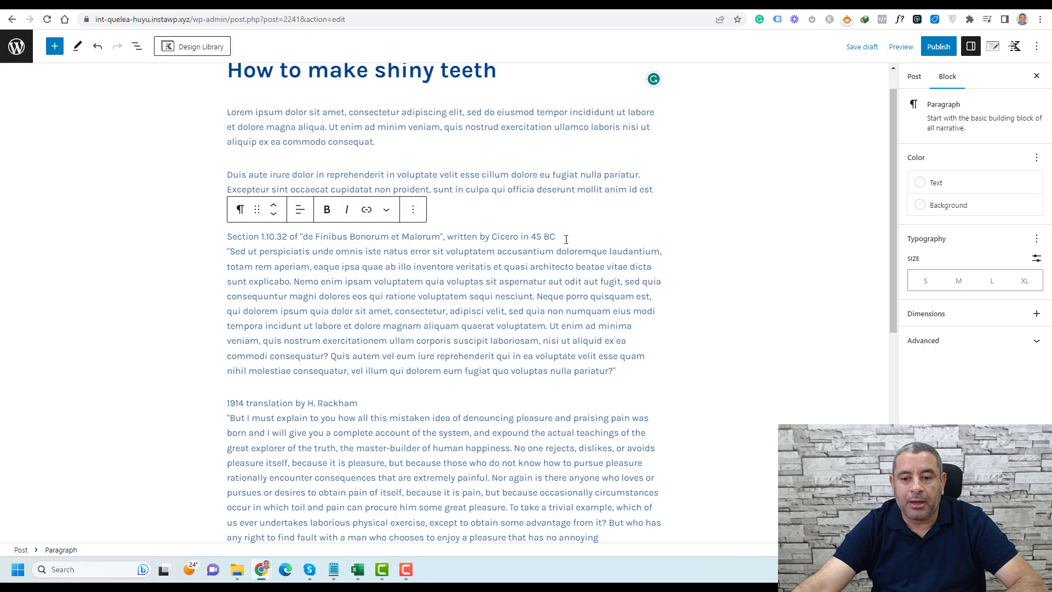
key("Return")
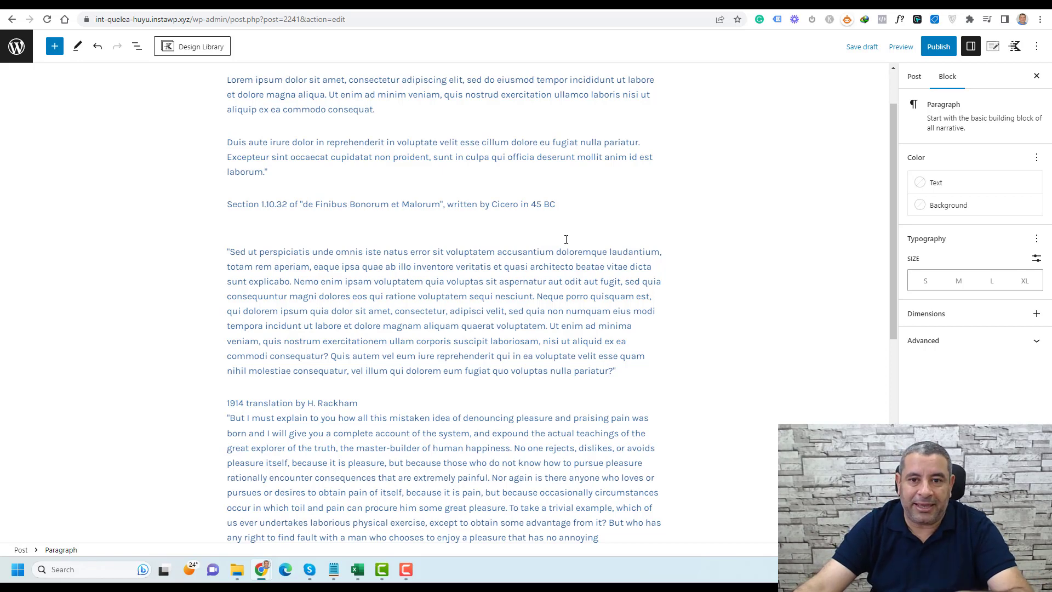
Transform the "Section 1.10.32" line from a paragraph into a Heading block
triple_click(500, 206)
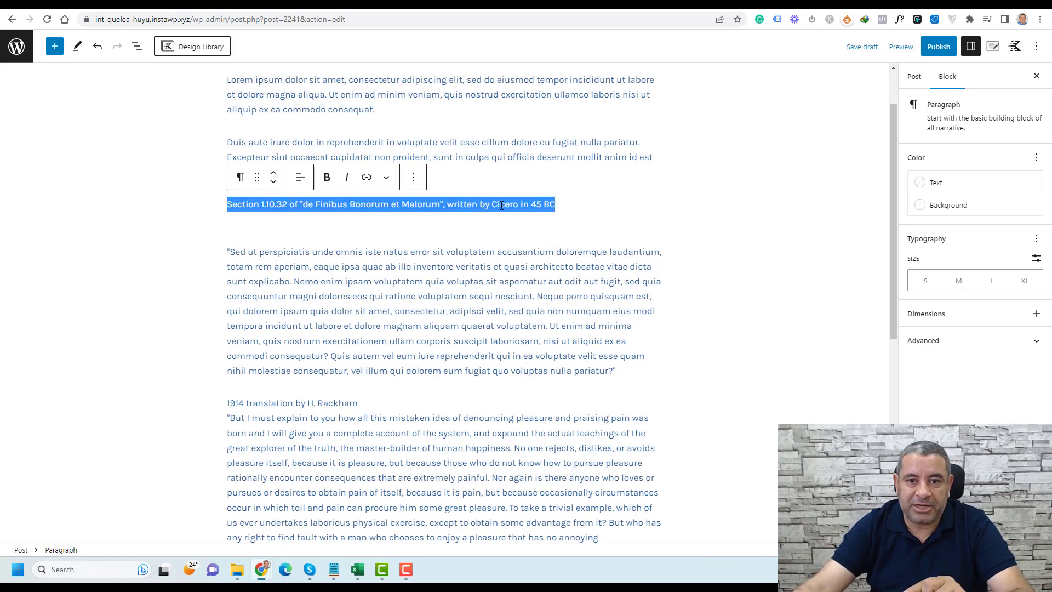
left_click(240, 177)
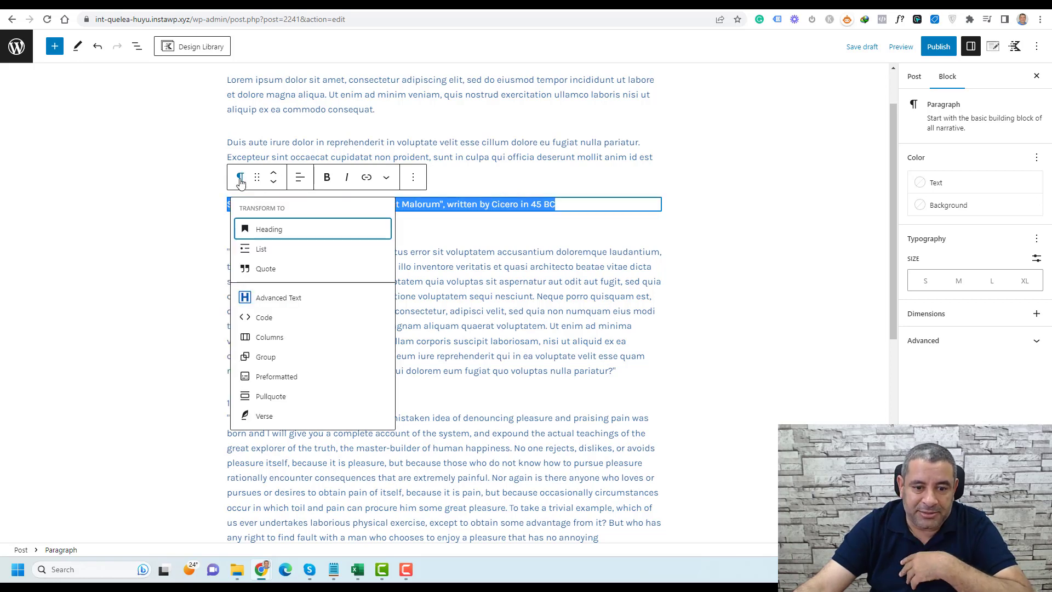
left_click(284, 230)
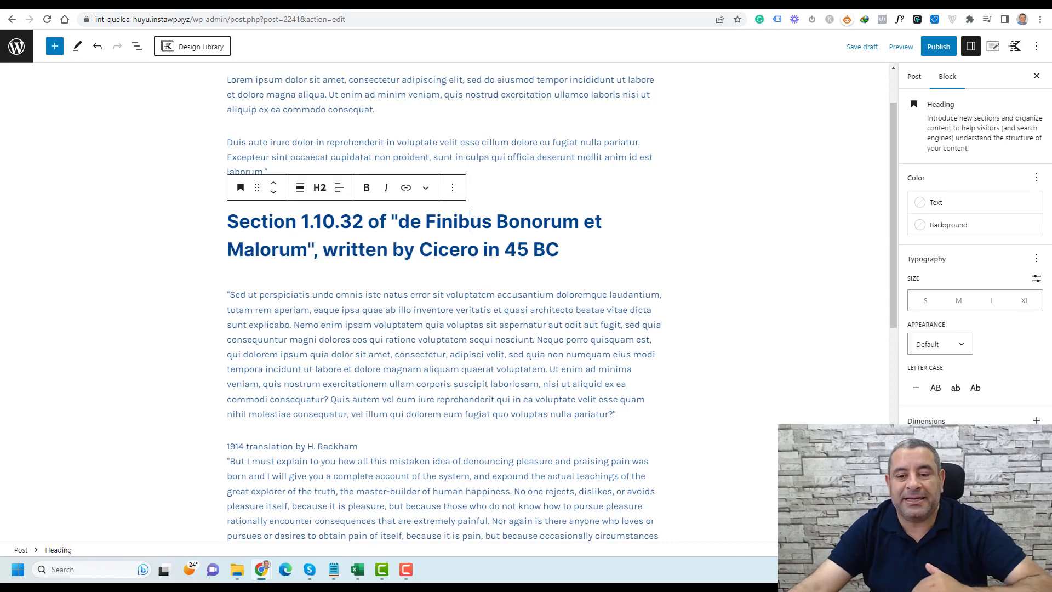
Insert a Heading block between the "Sed ut perspiciatis" paragraph and the "1914 translation" text, searching the block library for "HEA"
left_click(630, 415)
key("Return")
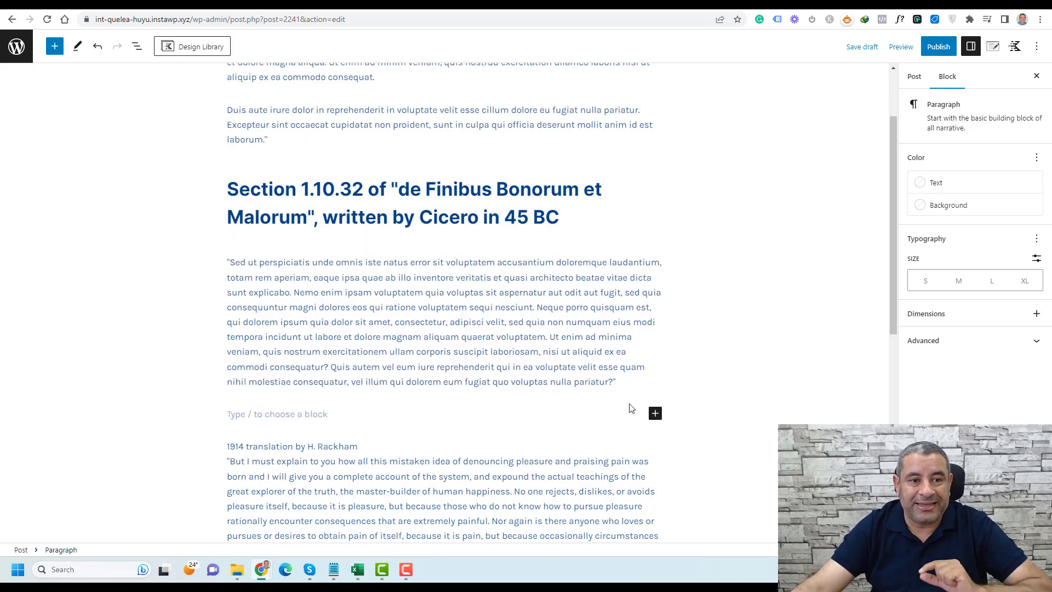
left_click(54, 47)
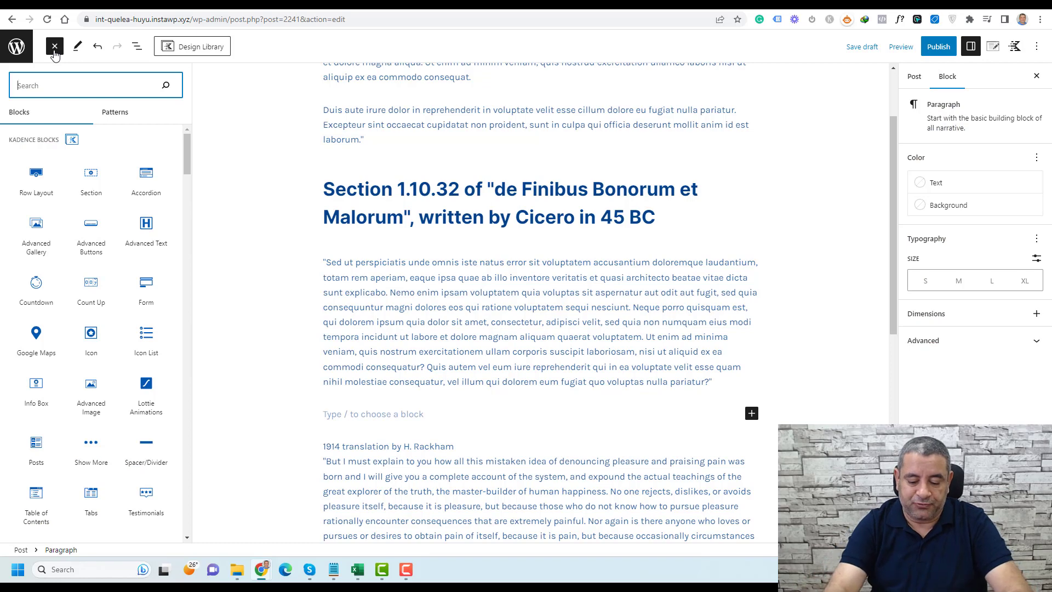
type("HEA")
mouse_move(30, 156)
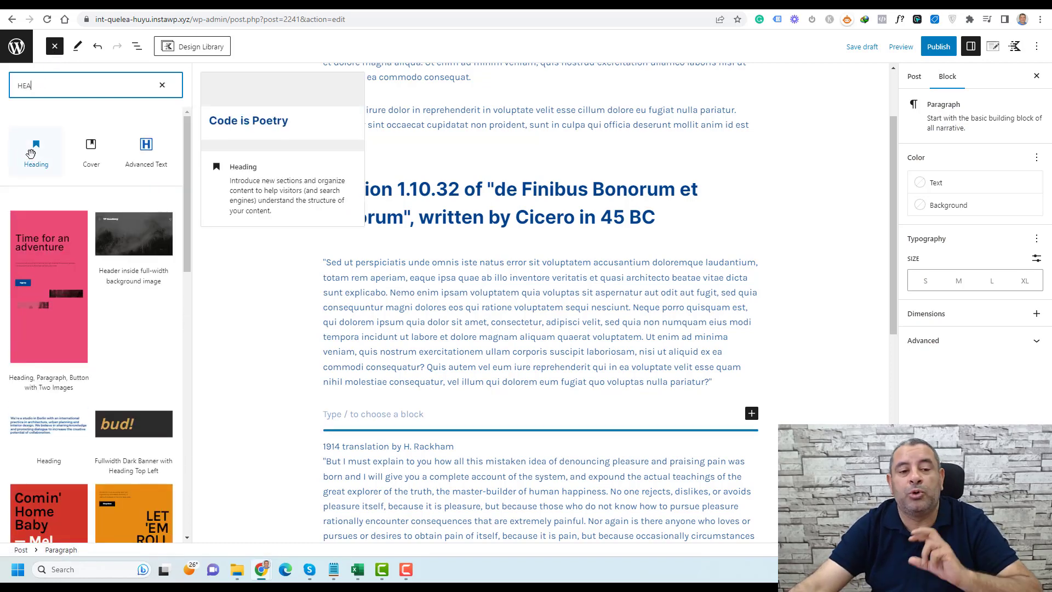
left_click_drag(31, 154, 381, 404)
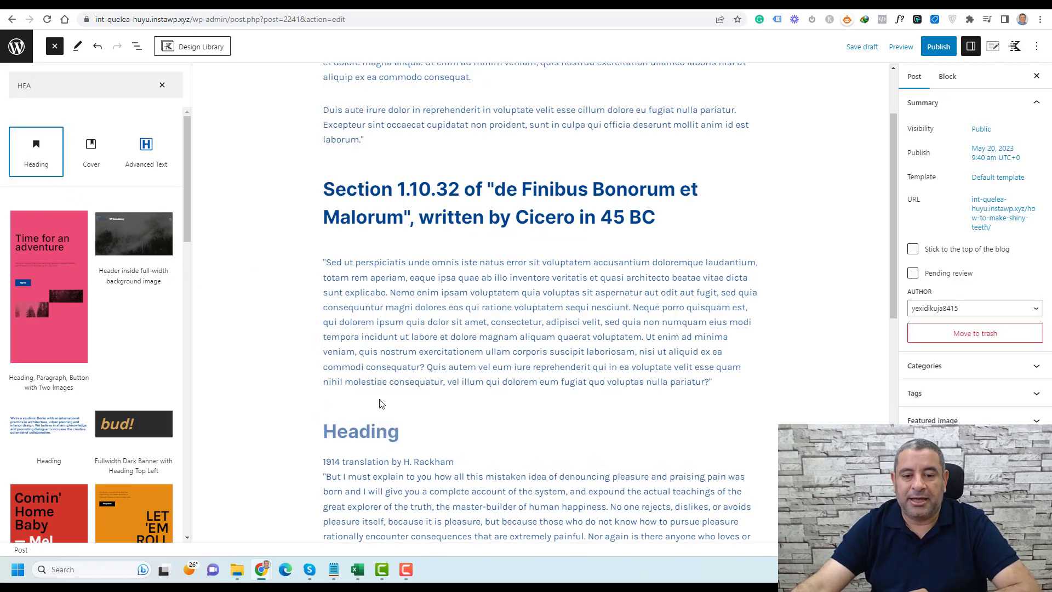
Enter "Section Section" as the new heading's text, correcting the misspelled first word with the suggested spelling
left_click(371, 433)
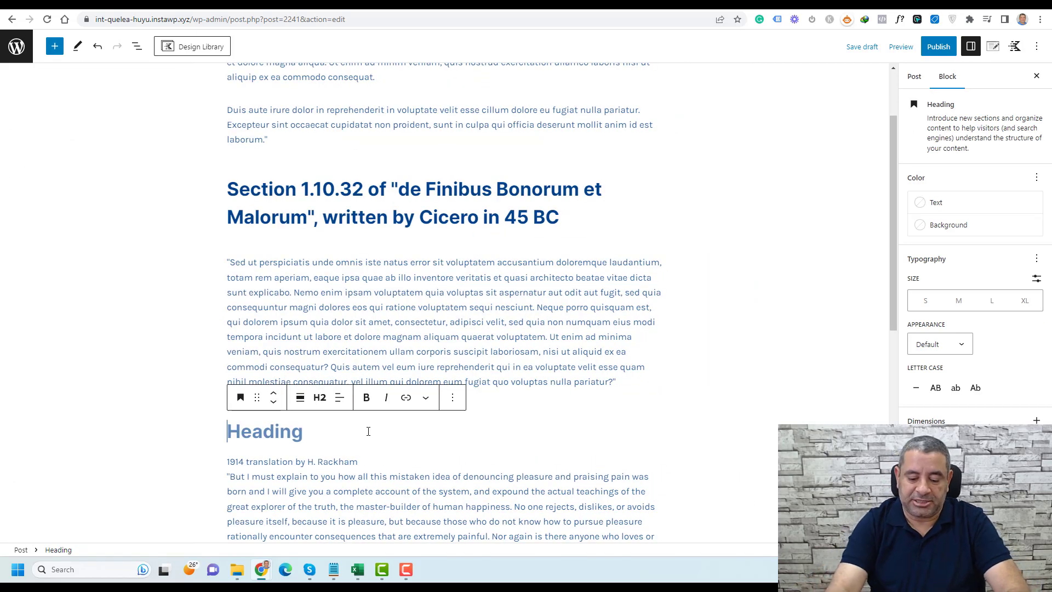
type("Sec")
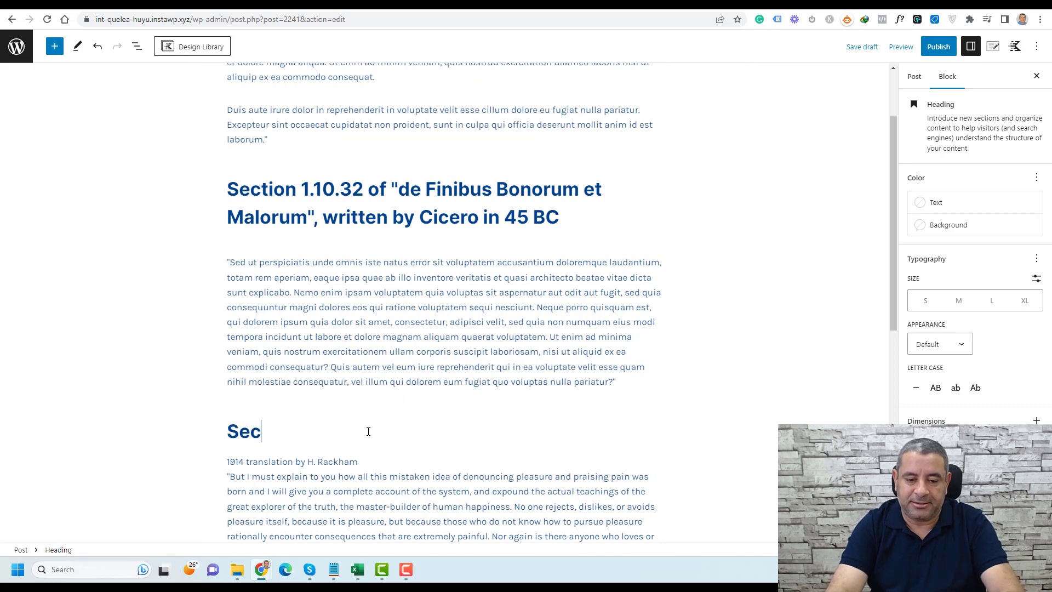
type("don Se")
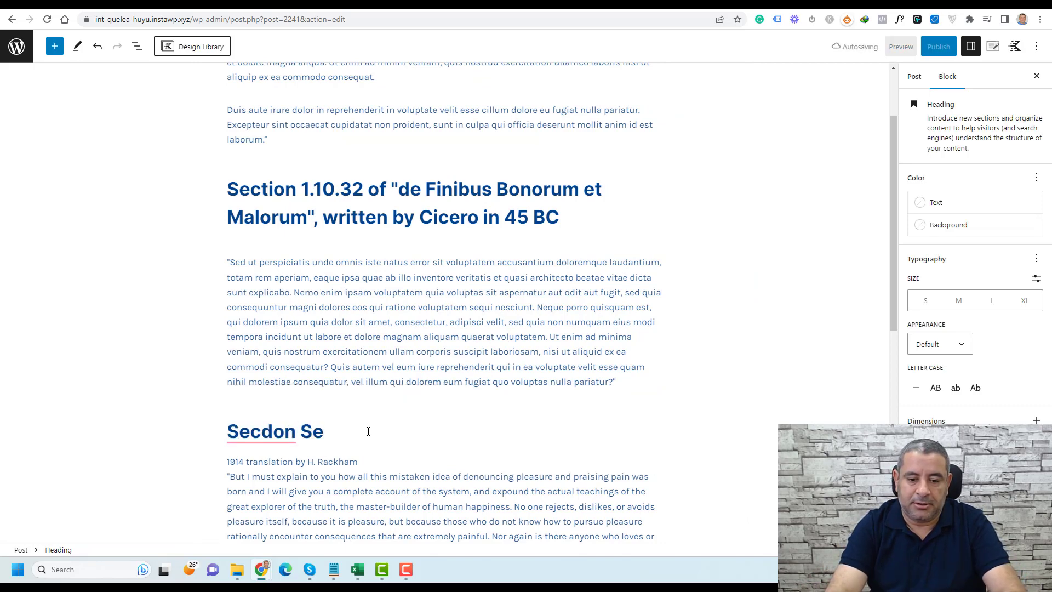
type("ction")
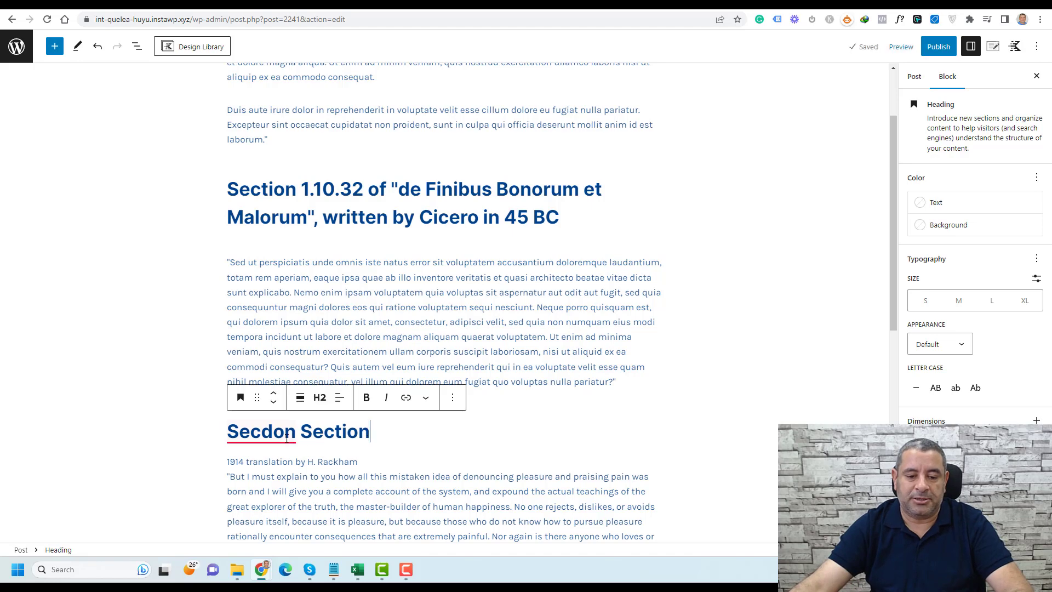
left_click(286, 437)
left_click(274, 456)
left_click(411, 306)
scroll(412, 302, "down", 2)
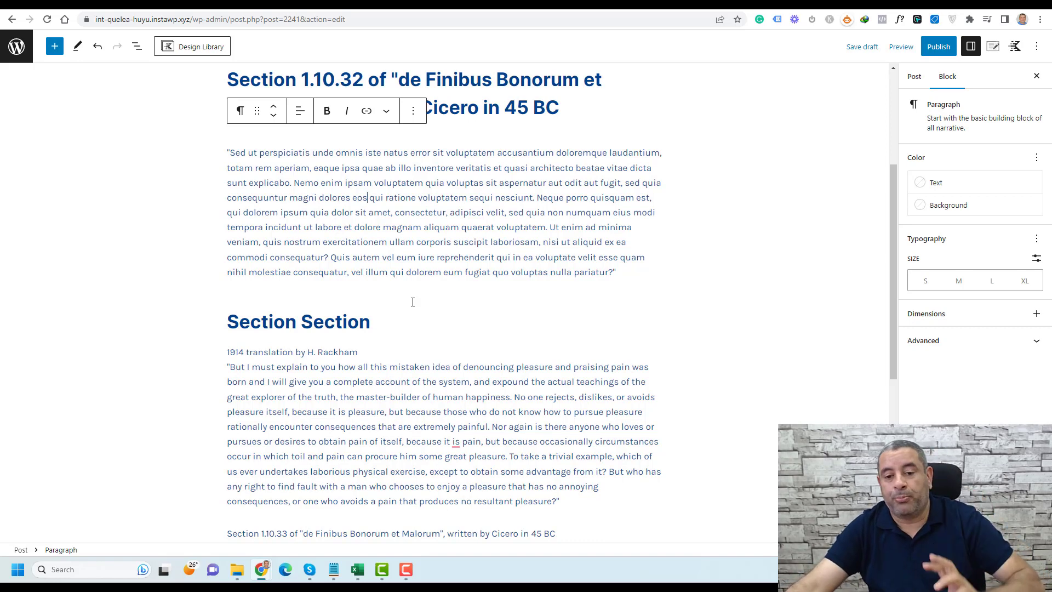
scroll(460, 257, "up", 4)
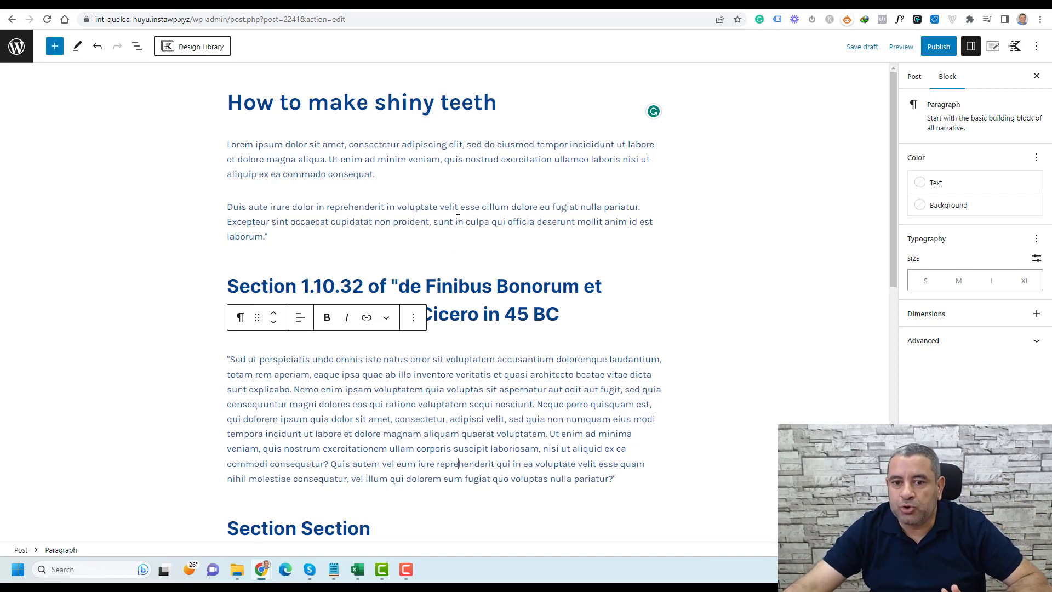
left_click(448, 100)
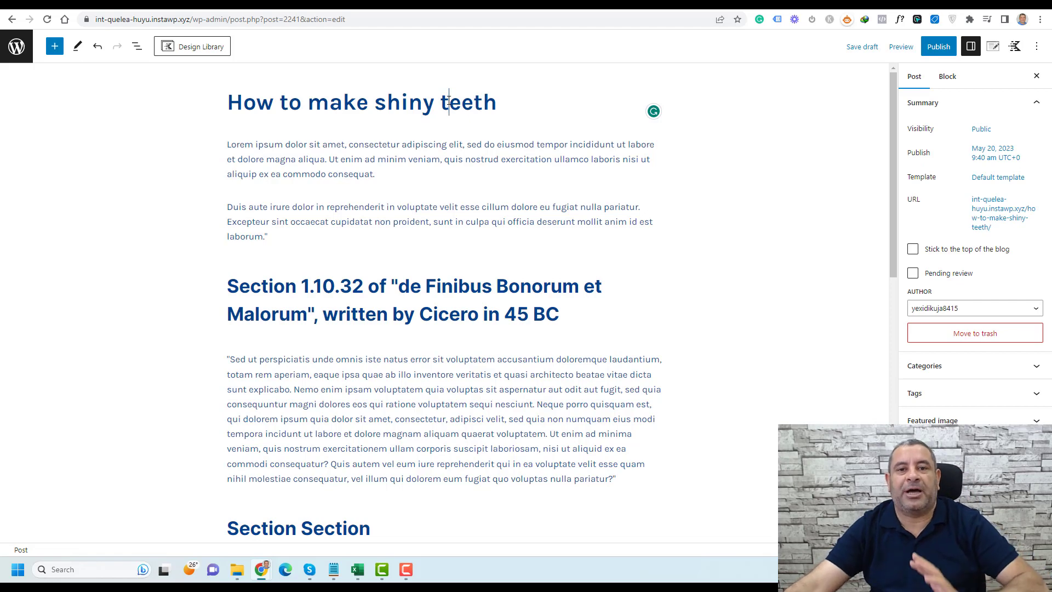
scroll(409, 289, "down", 2)
left_click(410, 291)
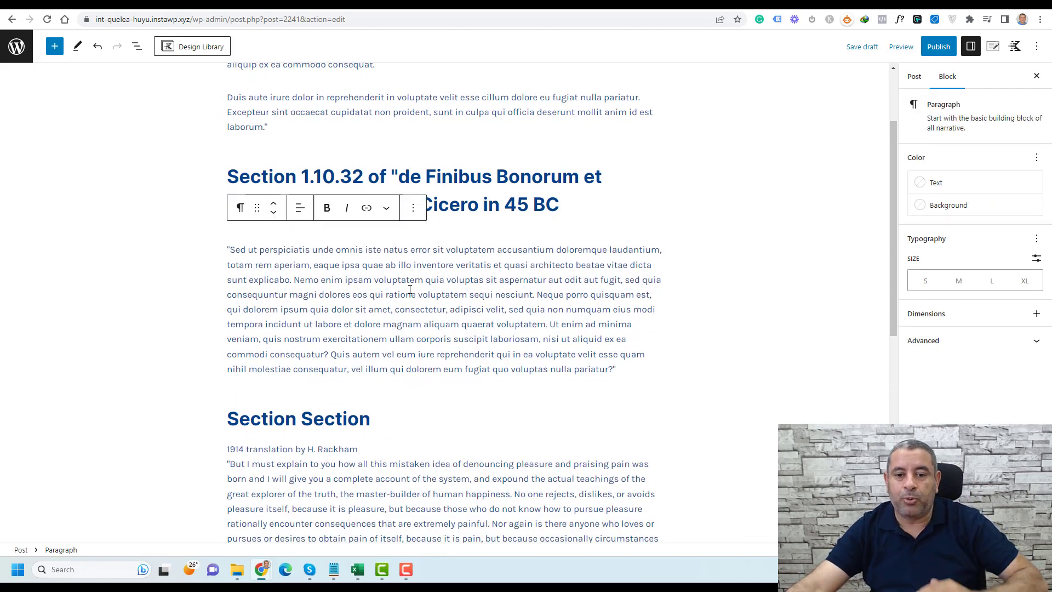
Try levels H3 and H4 on the "Section 1.10.32" heading and return it to H2
left_click(451, 176)
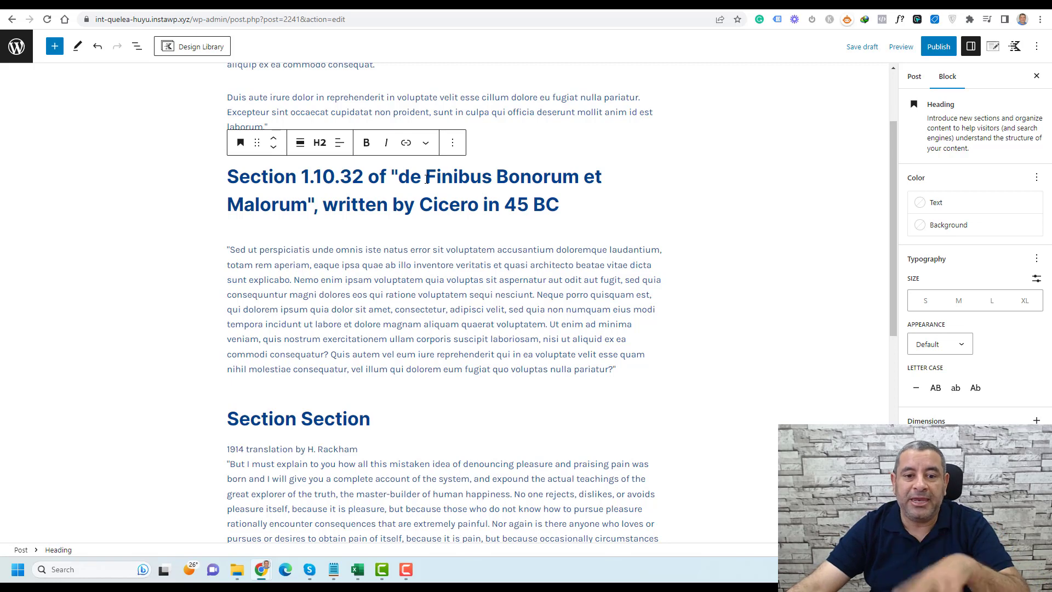
left_click(316, 143)
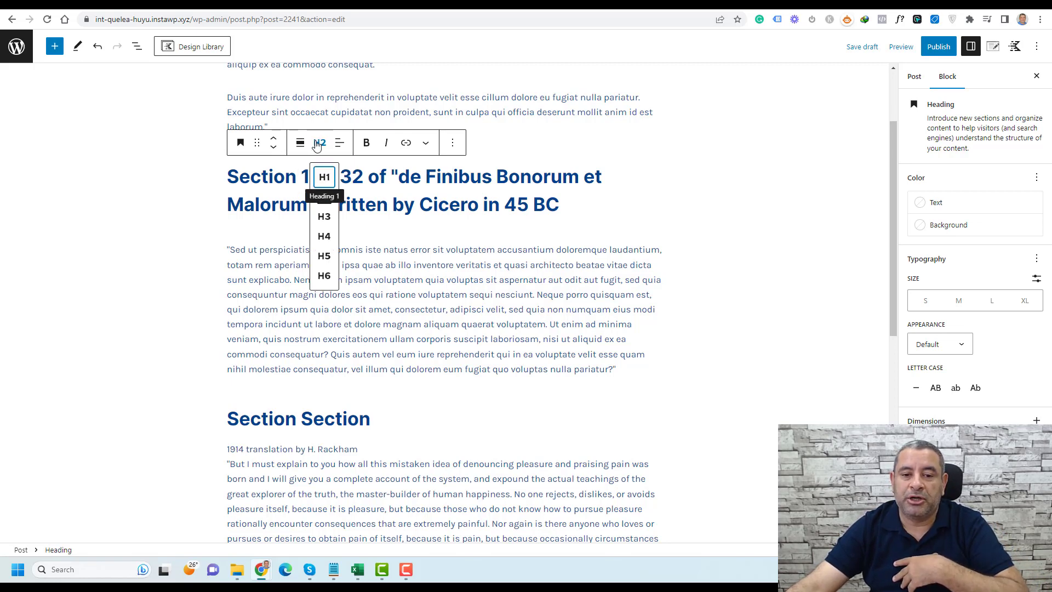
left_click(328, 216)
left_click(320, 136)
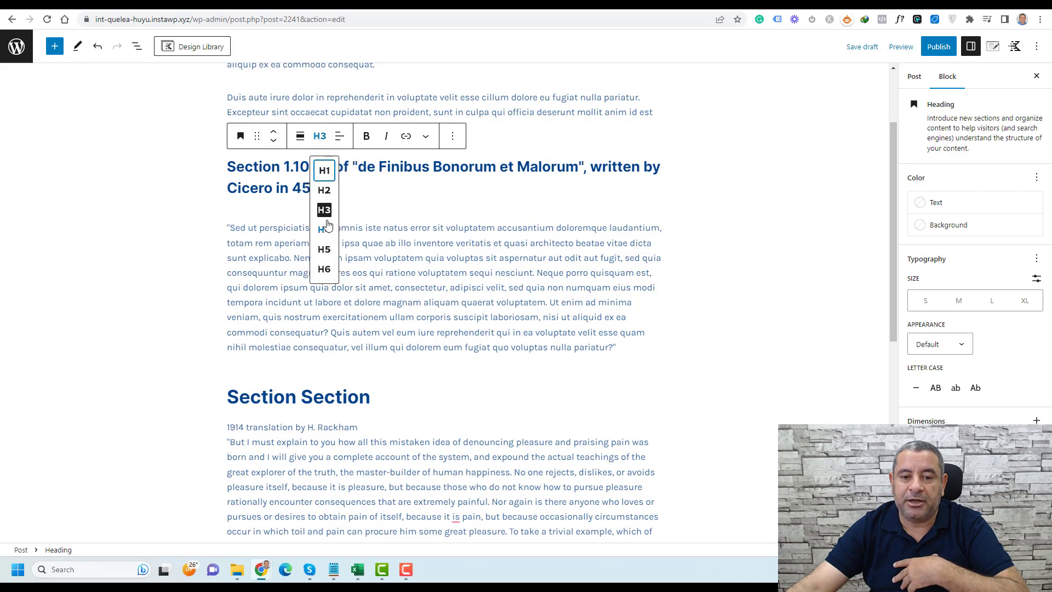
left_click(327, 222)
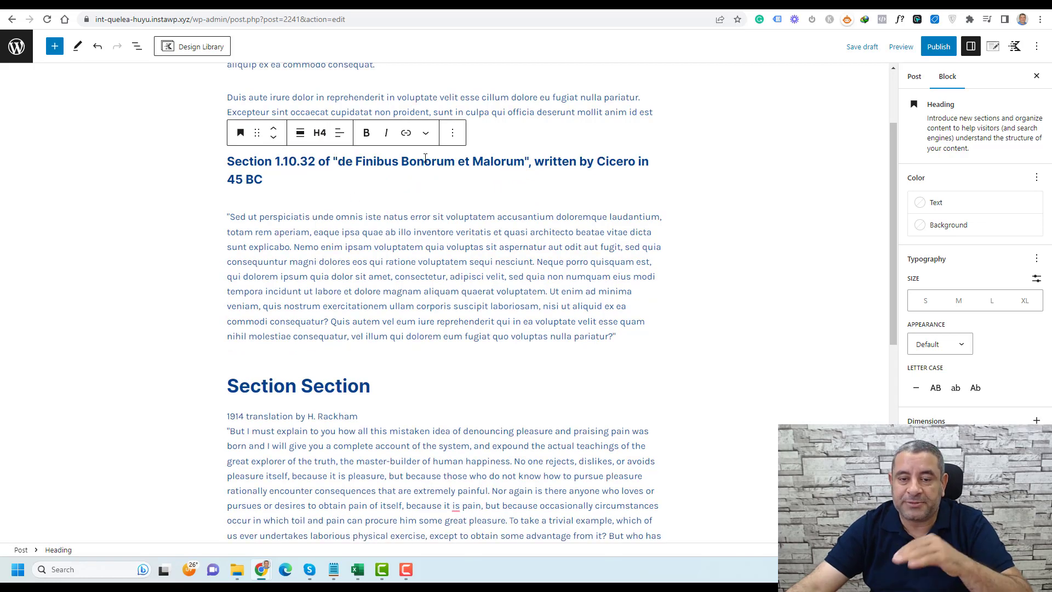
left_click(320, 132)
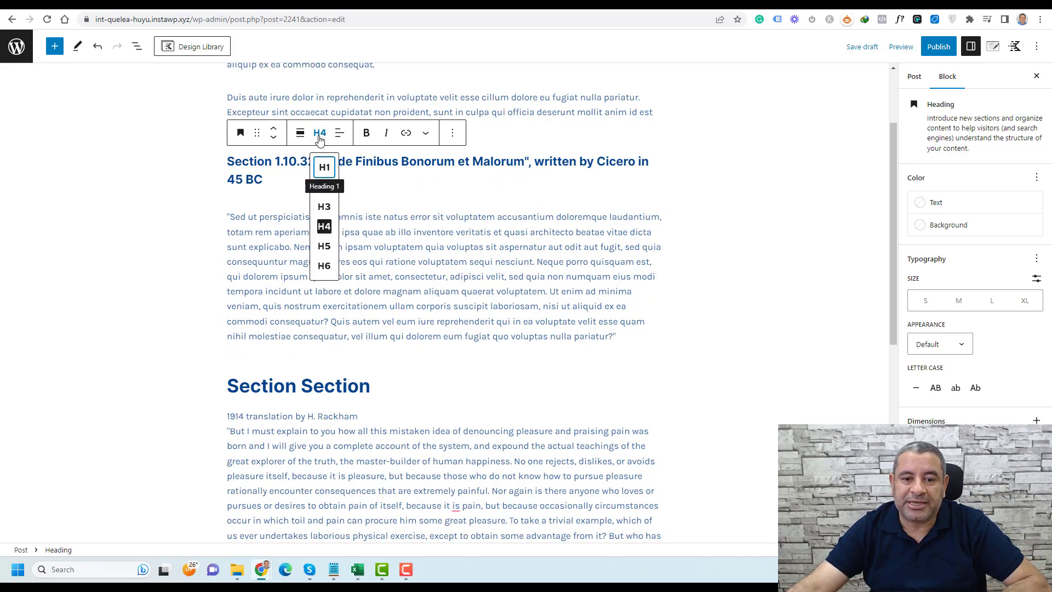
left_click(324, 186)
left_click(519, 282)
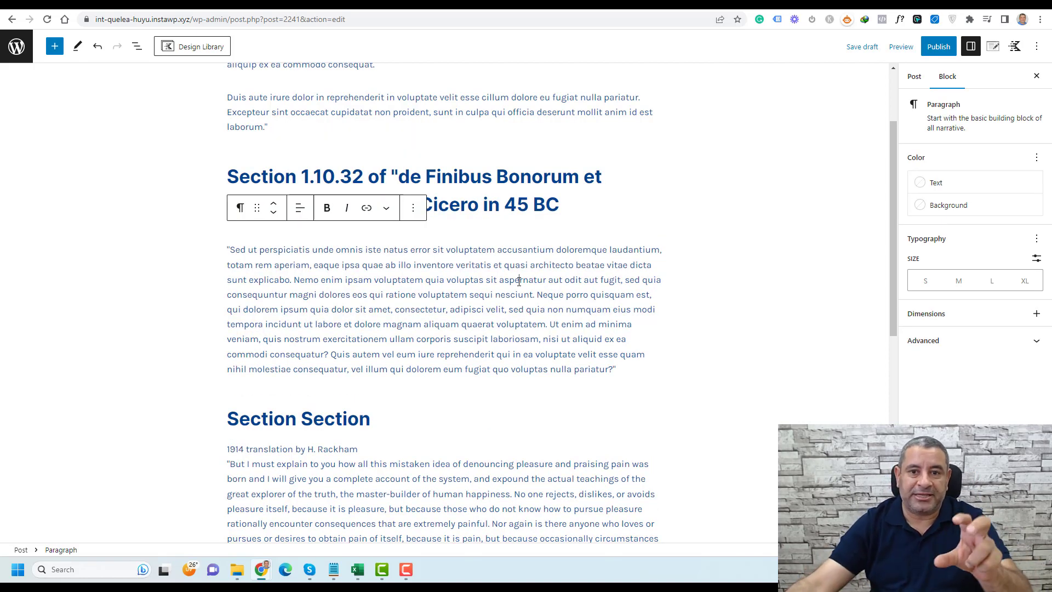
Shorten the number in the "de Finibus Bonorum et Malorum" heading to "Section 1" and append "1" to the "Section Section" heading
left_click_drag(310, 176, 367, 178)
key("BackSpace")
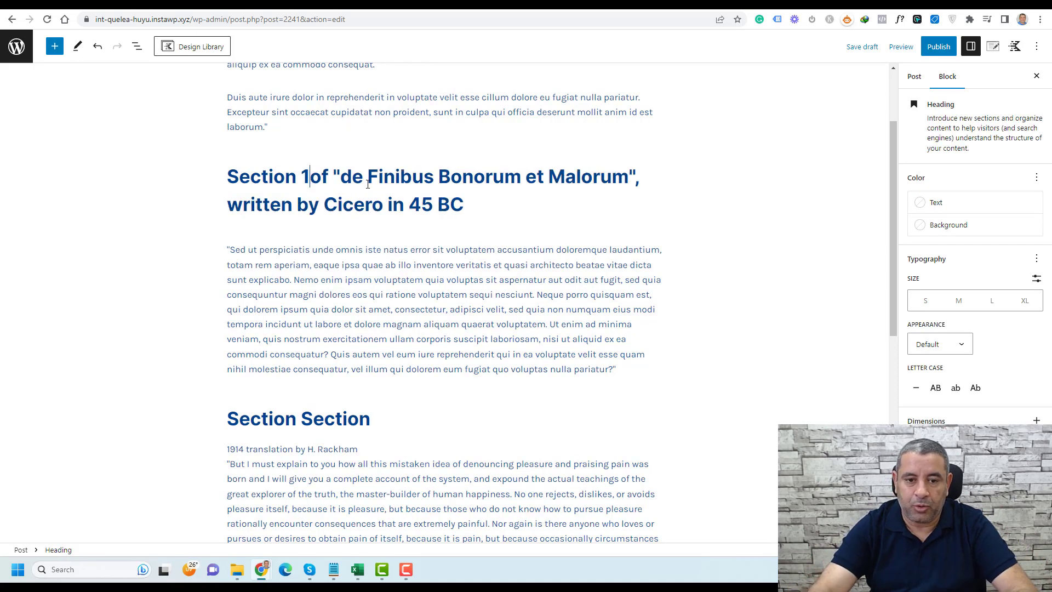
left_click(297, 419)
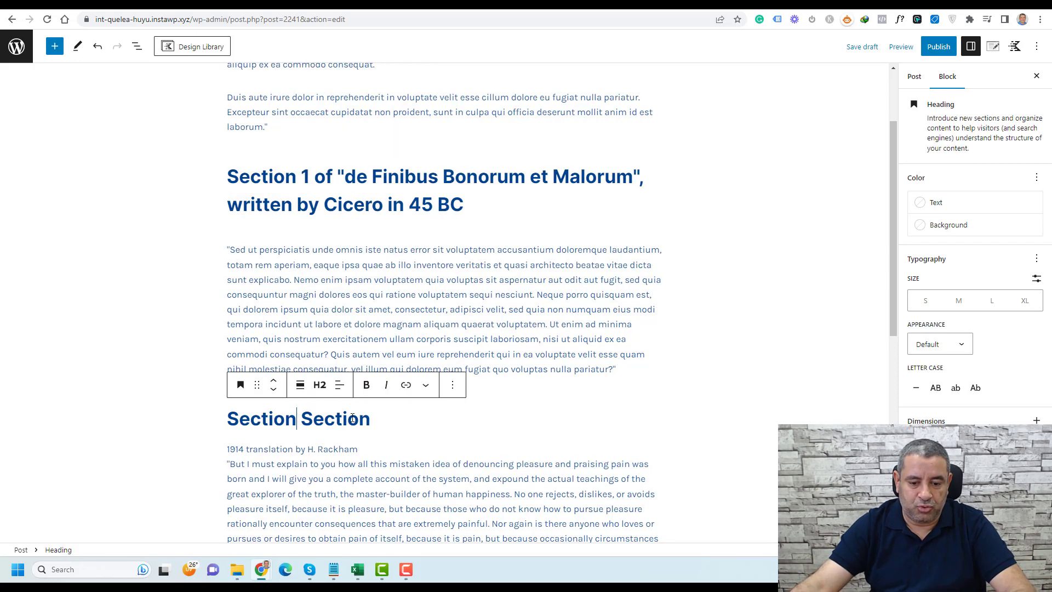
type("1")
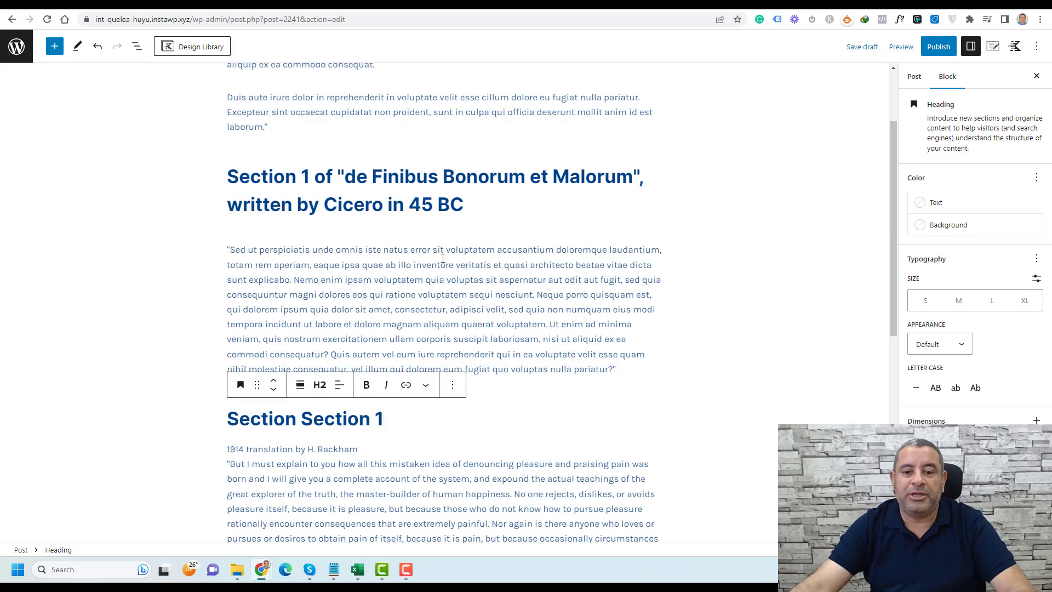
Split the "Sed ut perspiciatis" paragraph before "Neque porro quisquam est" and add an empty block between the two parts
left_click(441, 260)
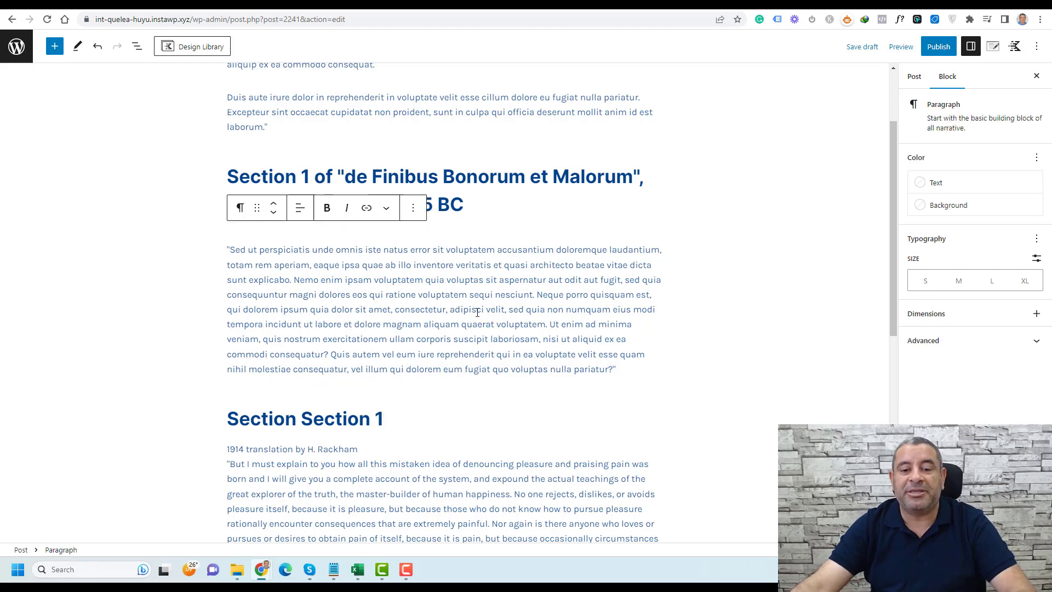
left_click(536, 295)
key("Return")
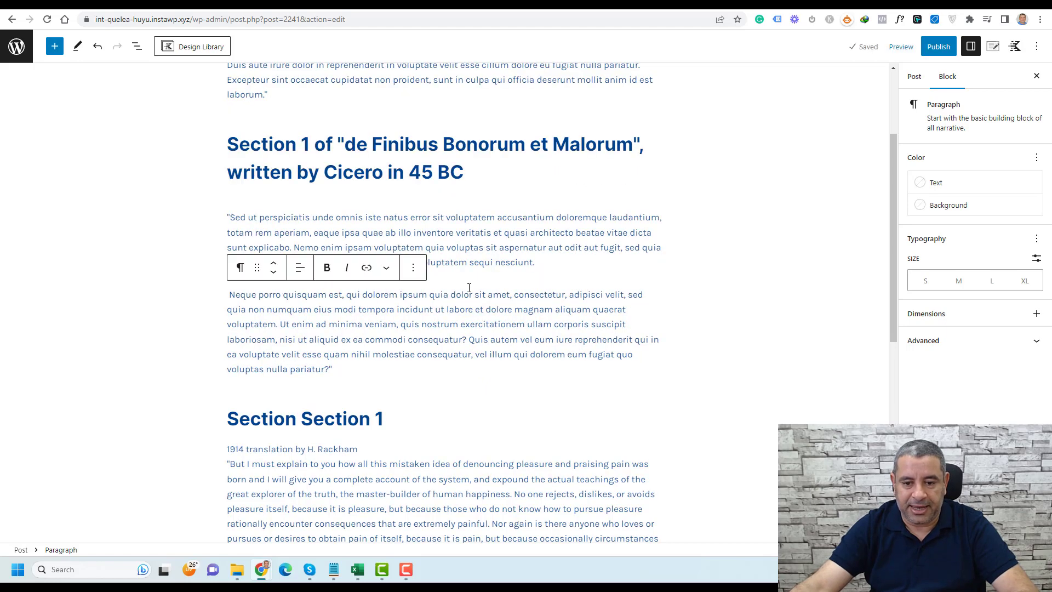
left_click(463, 282)
left_click(543, 262)
key("Return")
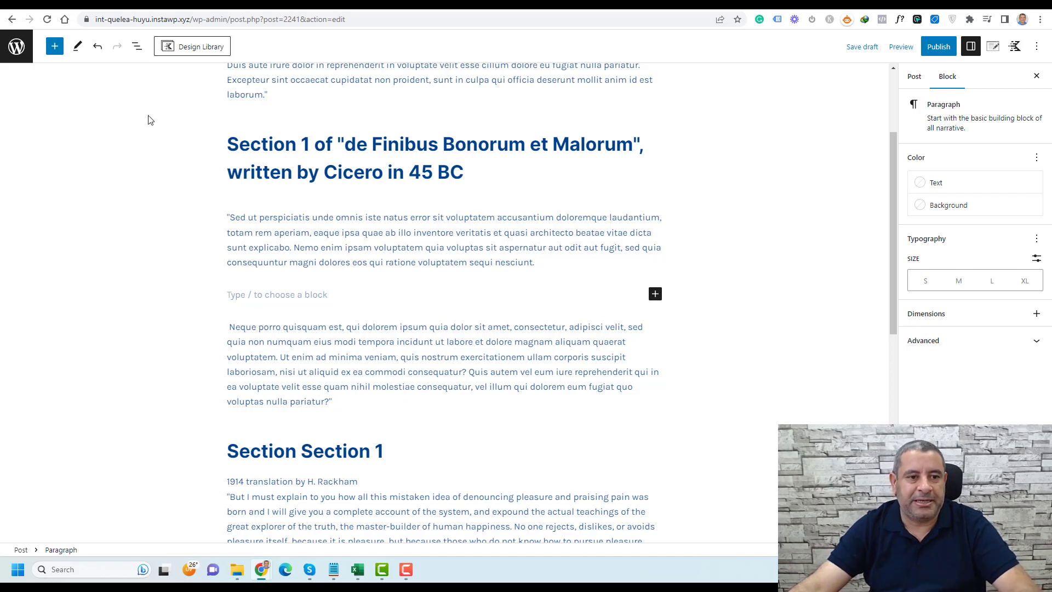
Place a Heading block at the empty block, searching the block library for "head", and enter "Section 1.1" as its text
left_click(57, 50)
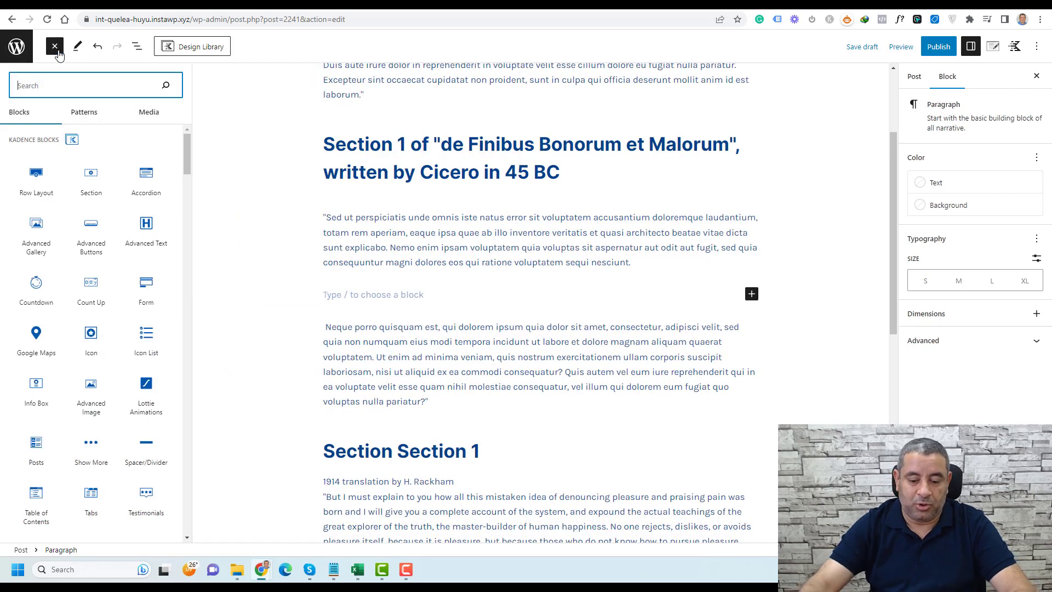
type("head")
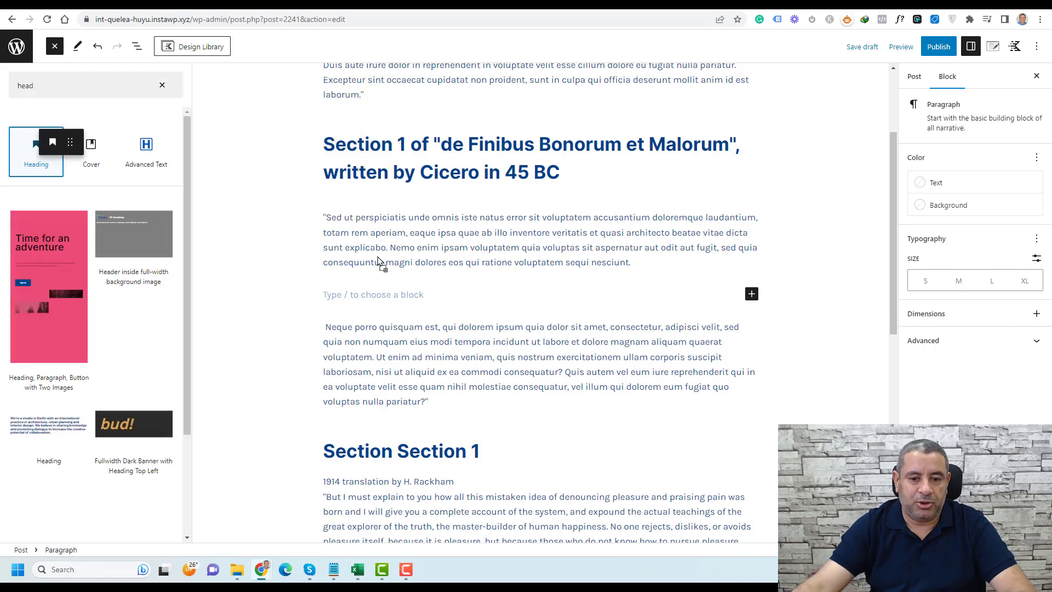
left_click_drag(380, 263, 384, 296)
type("Sectio")
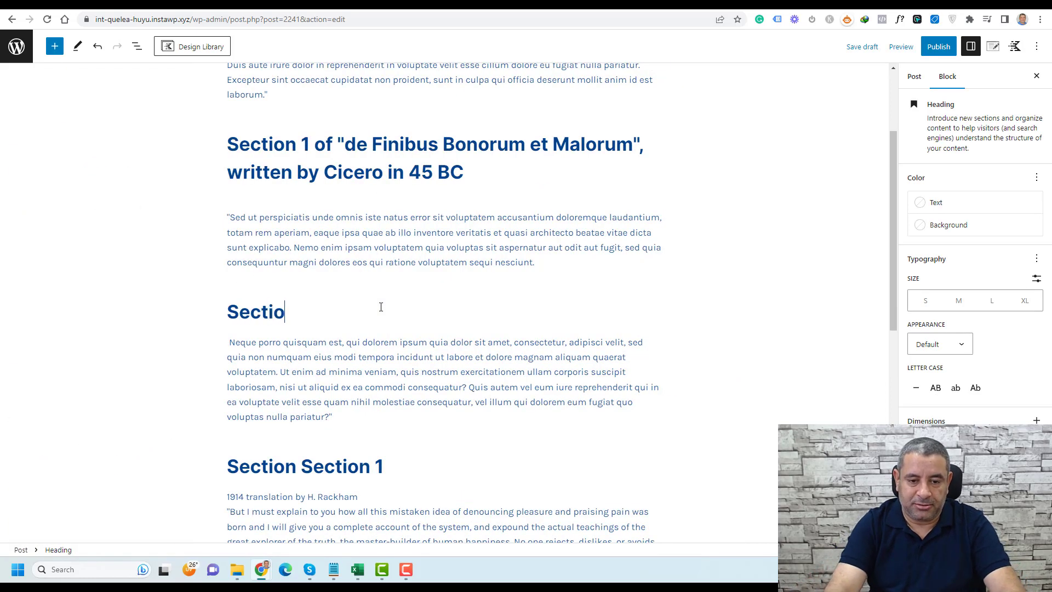
type("n 1.1")
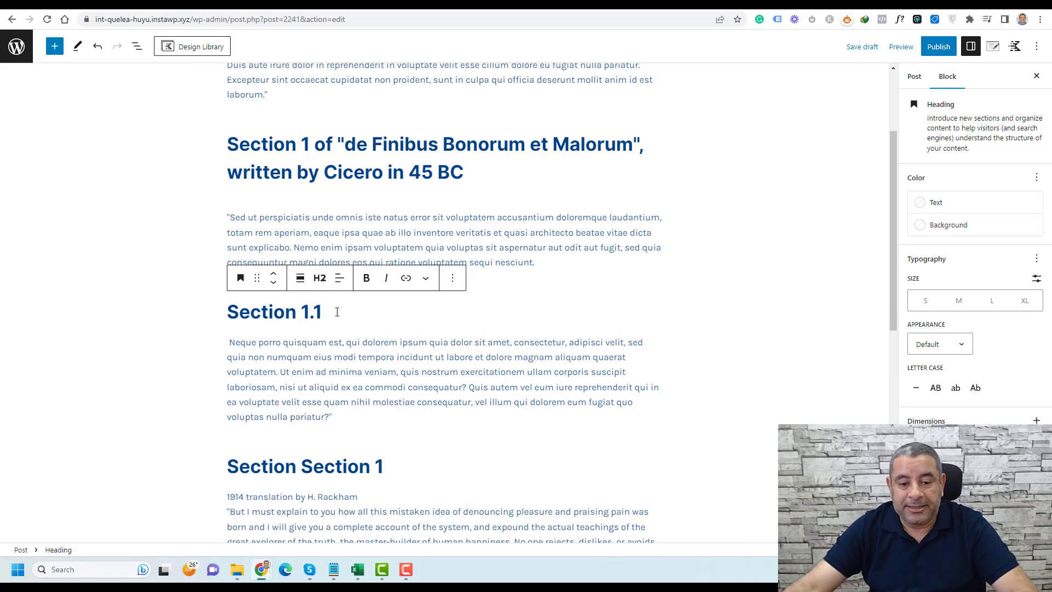
Set the "Section 1.1" heading to level H3
left_click(320, 277)
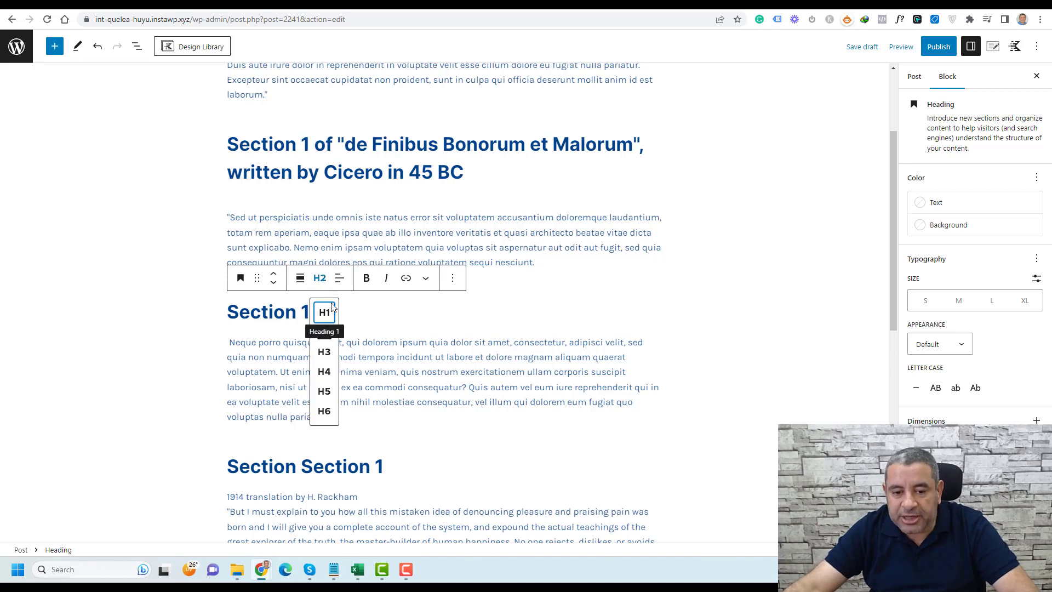
left_click(324, 352)
left_click(389, 333)
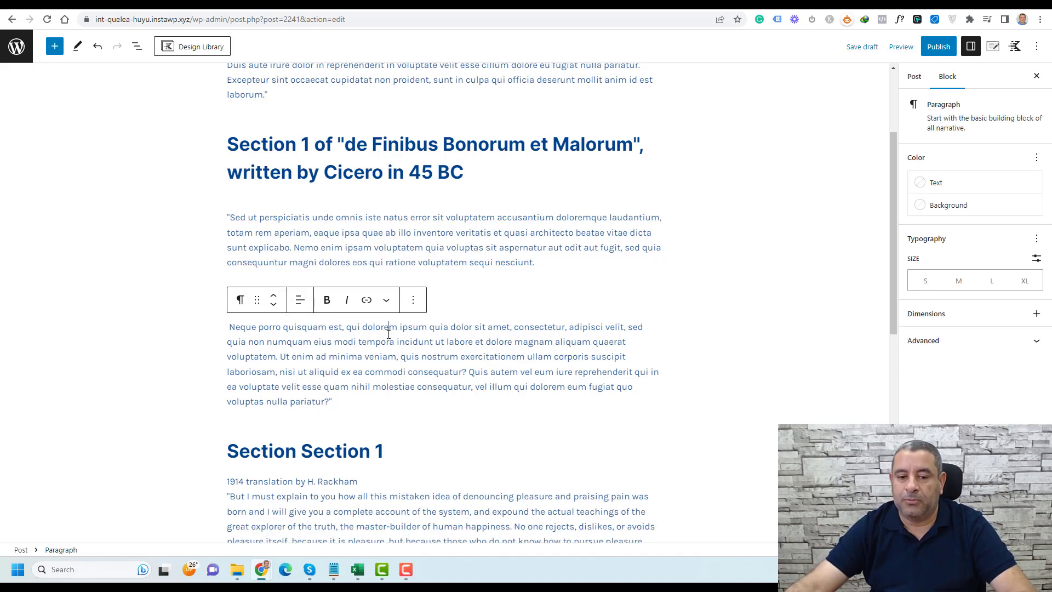
left_click(473, 266)
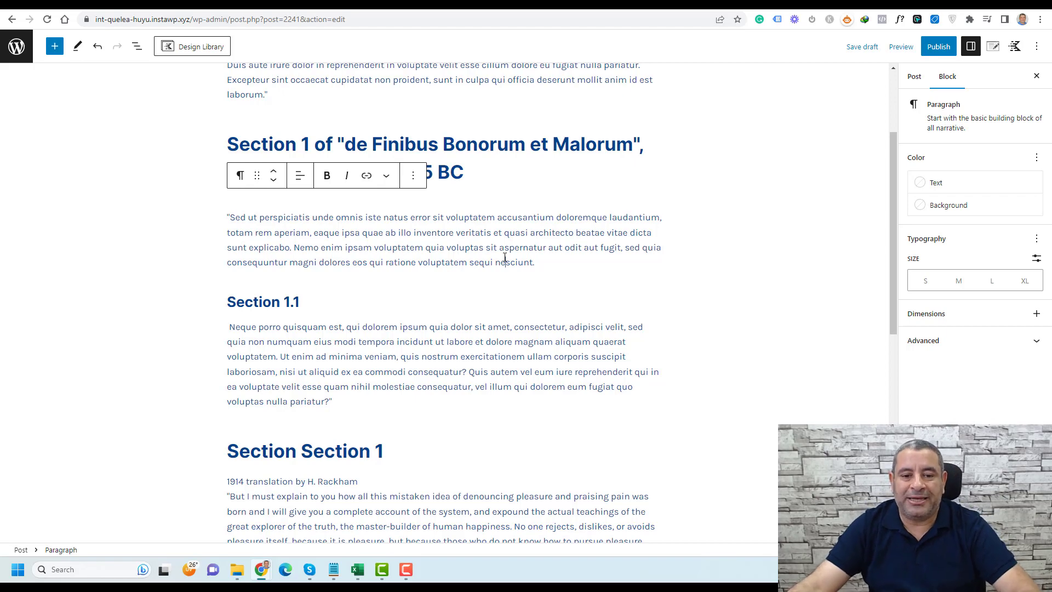
Delete the "1914 translation" line under "Section Section 1" and add an empty paragraph above the "But I must explain" text
scroll(538, 254, "down", 3)
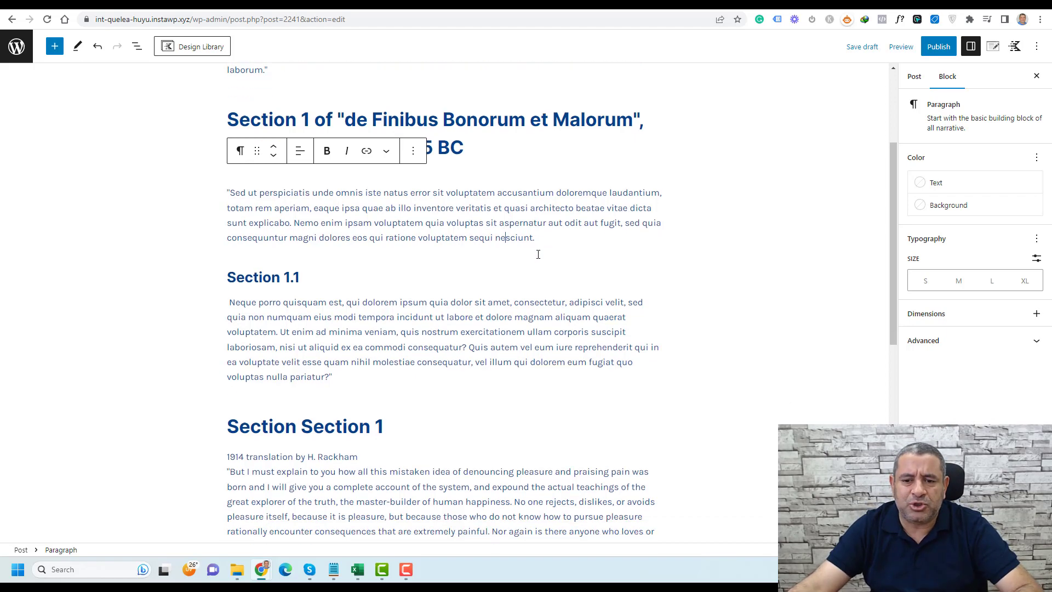
scroll(456, 277, "down", 2)
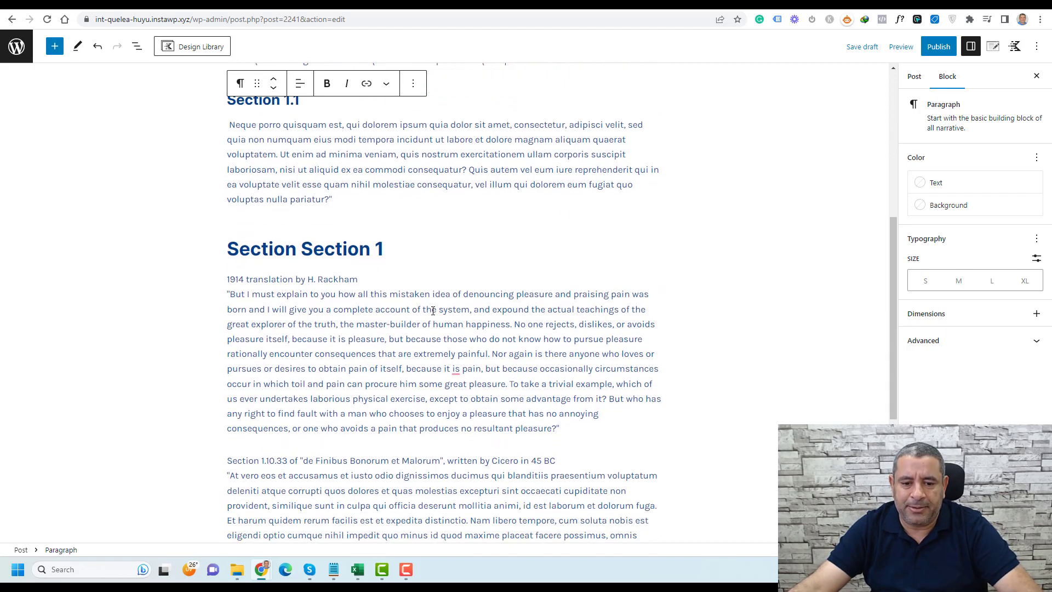
triple_click(338, 209)
key("Delete")
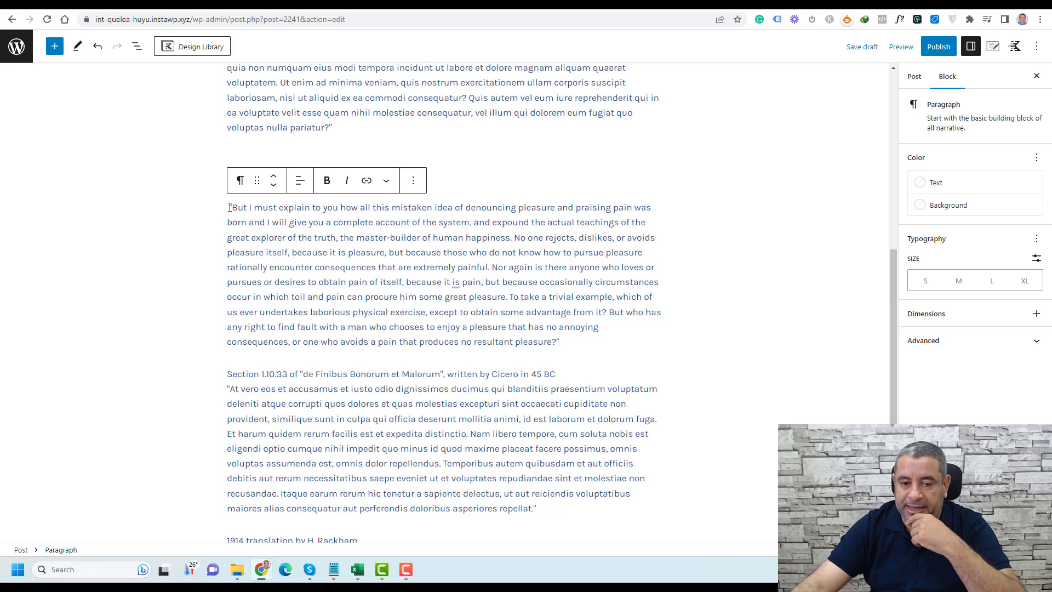
key("Return")
left_click(402, 172)
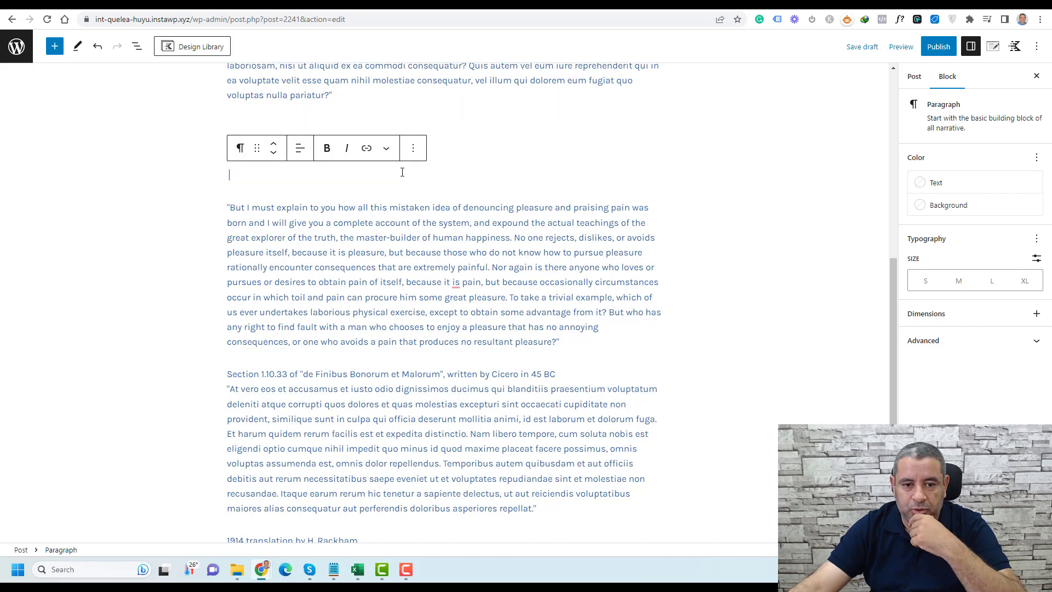
left_click(55, 46)
type("ima")
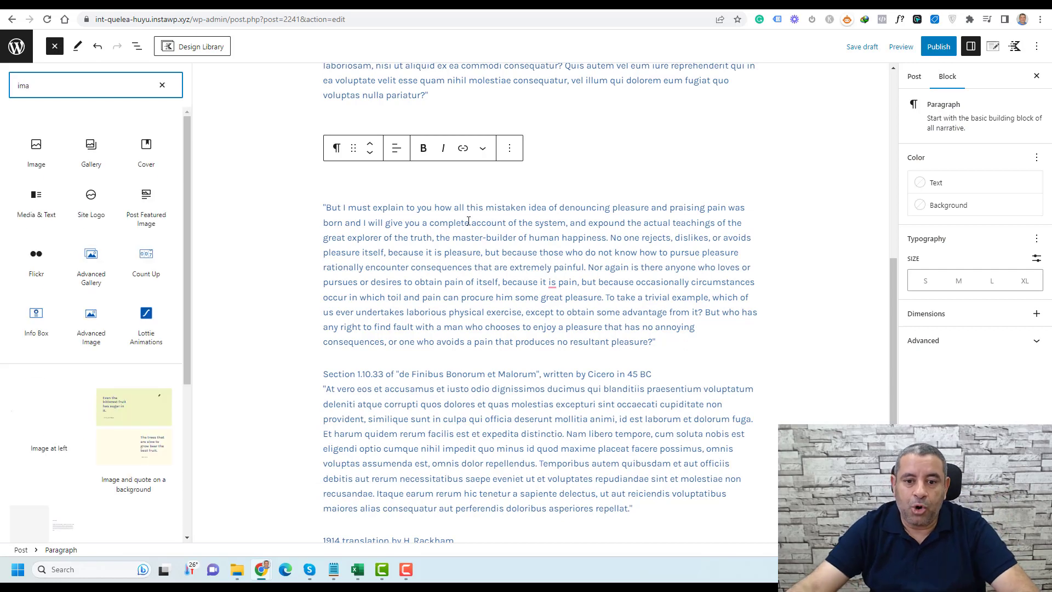
key("Escape")
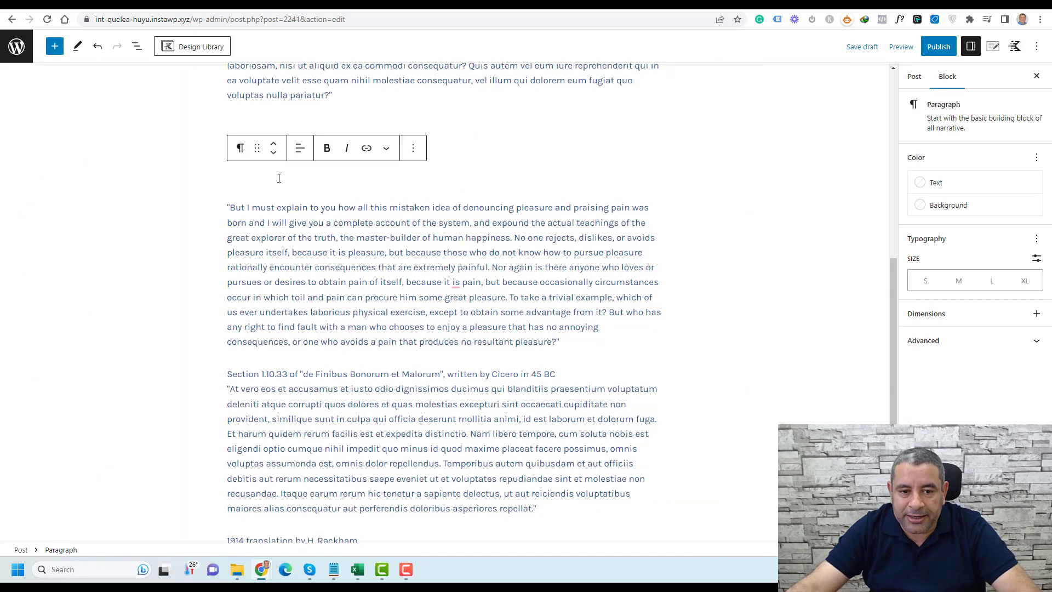
Add a block after the empty paragraph under "Section Section 1" and make it an Image block, searching for "ima"
left_click(413, 149)
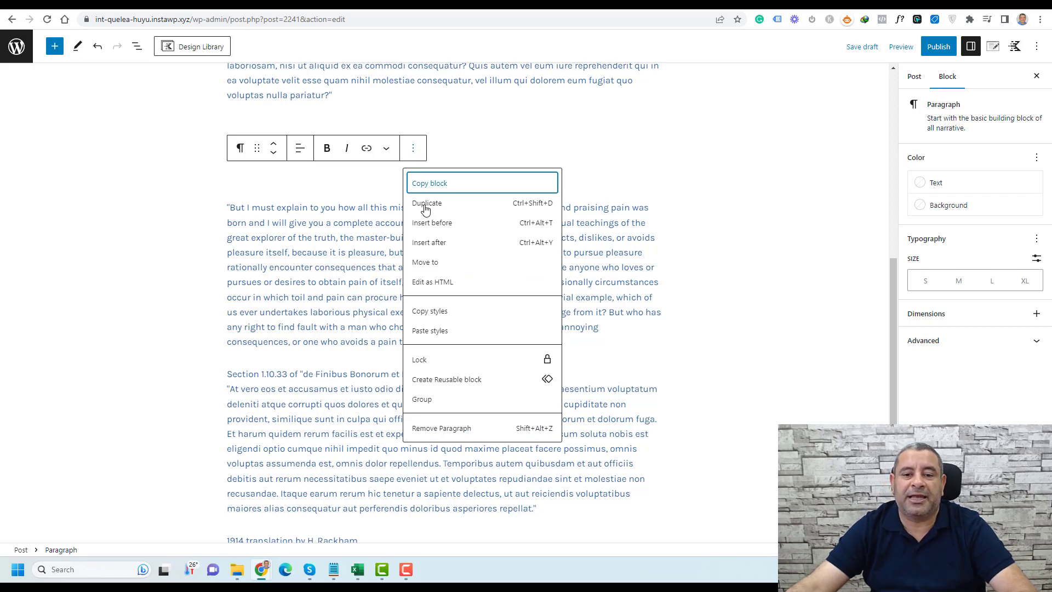
left_click(431, 243)
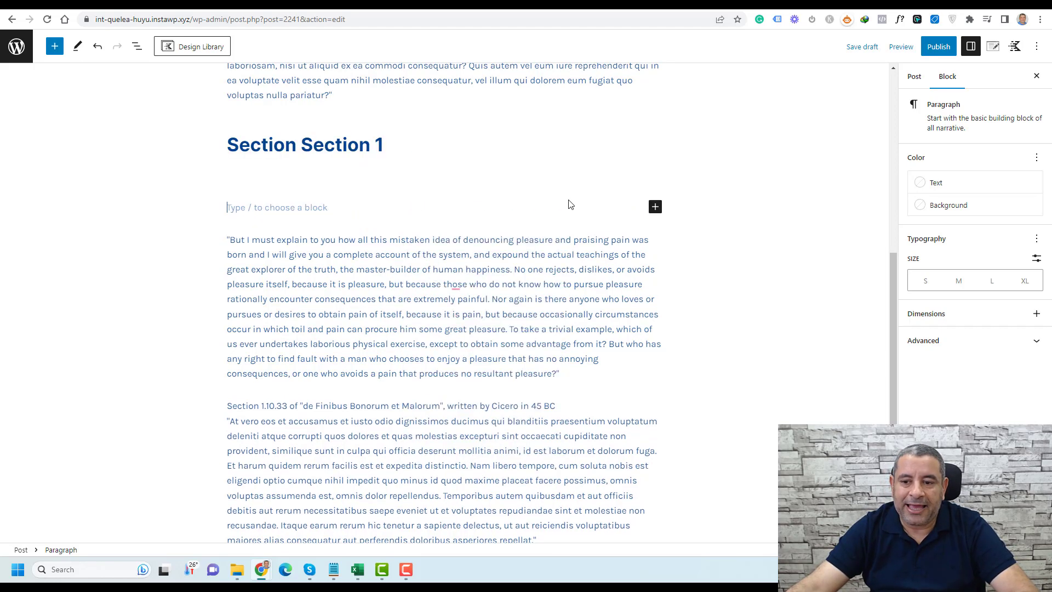
left_click(655, 209)
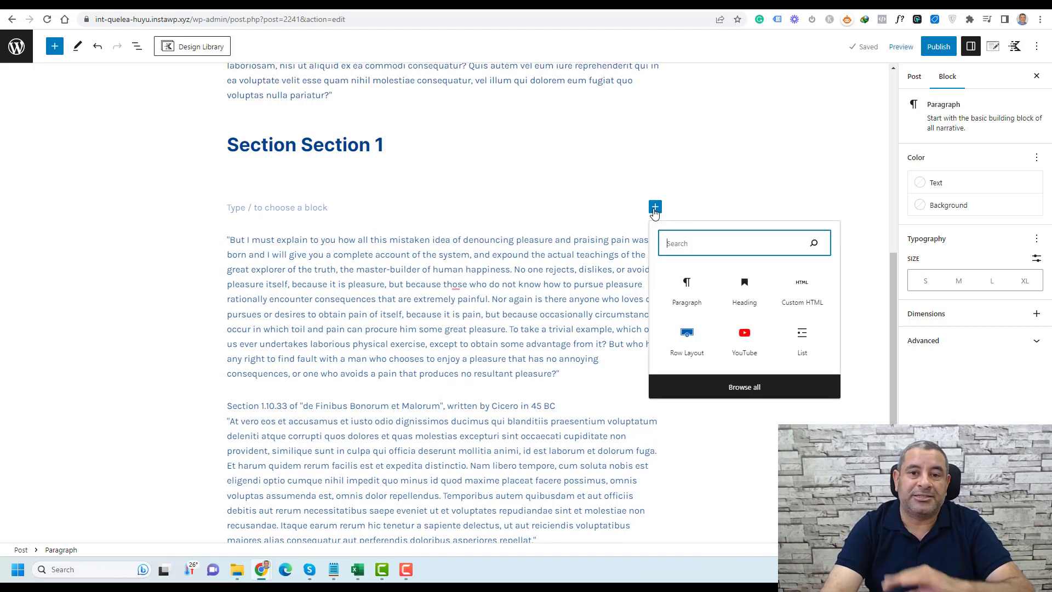
type("ima")
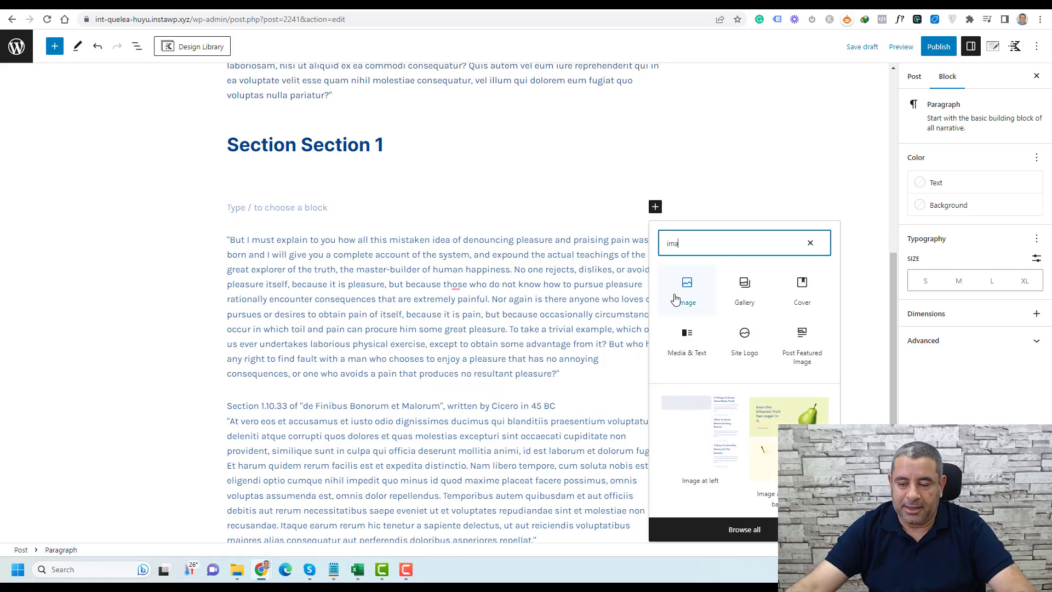
left_click(672, 295)
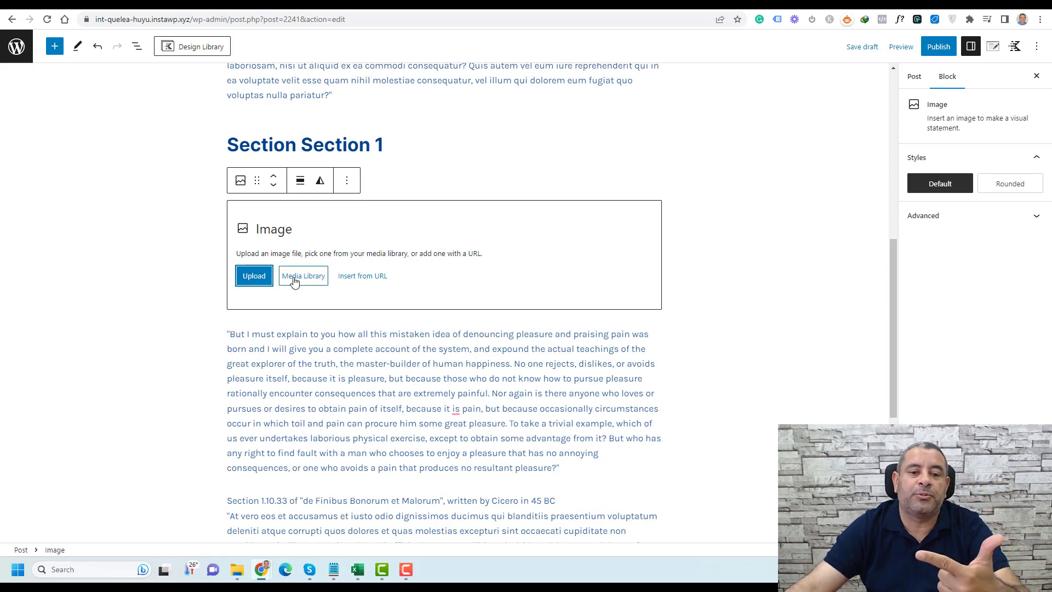
left_click(254, 276)
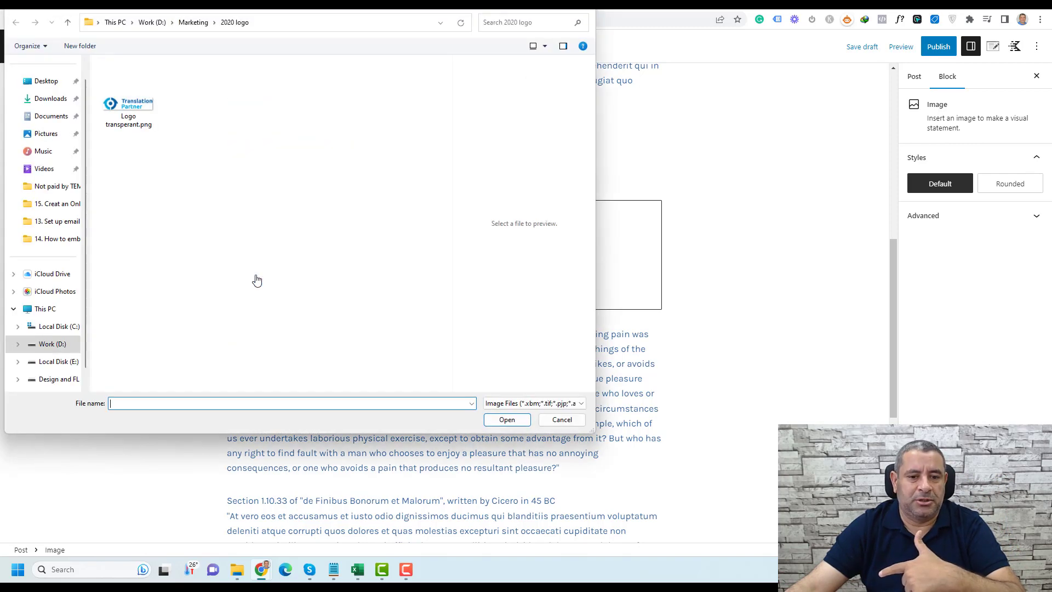
left_click(125, 106)
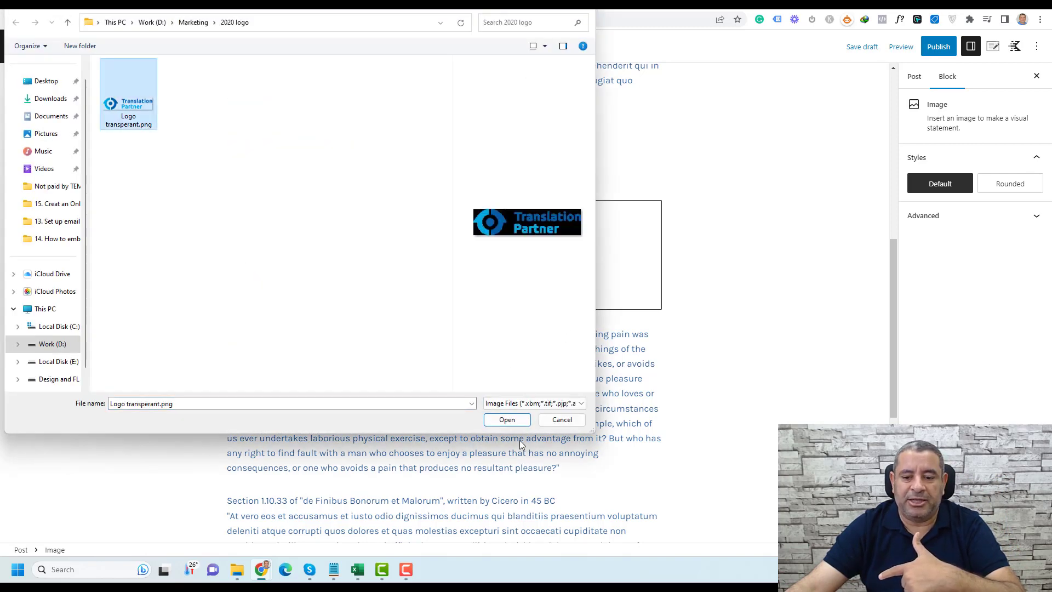
left_click(562, 420)
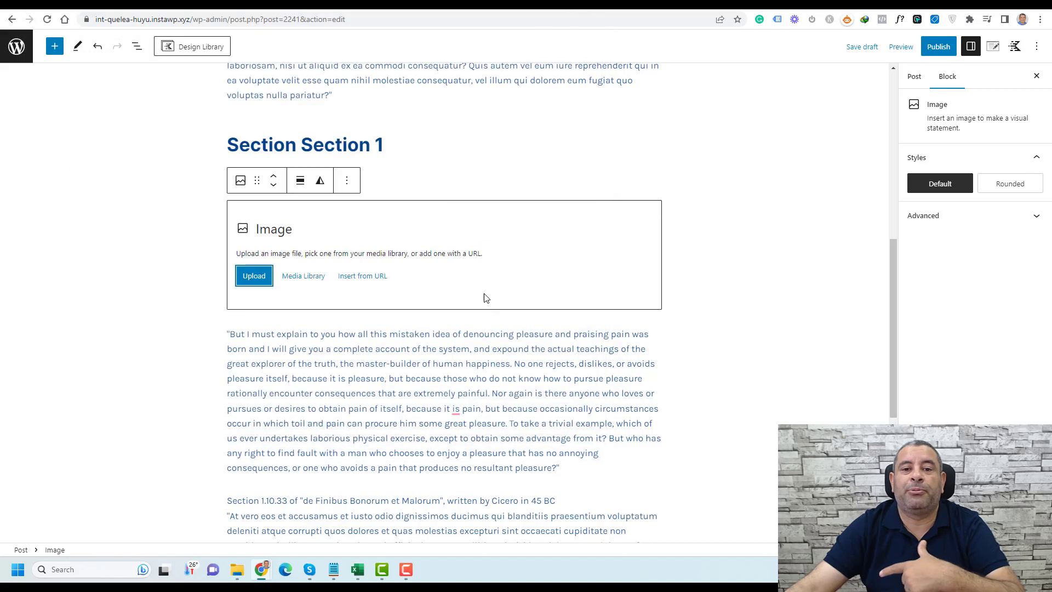
Fill the Image block with the media library photo of the dentist showing a denture model to a seated patient
left_click(322, 280)
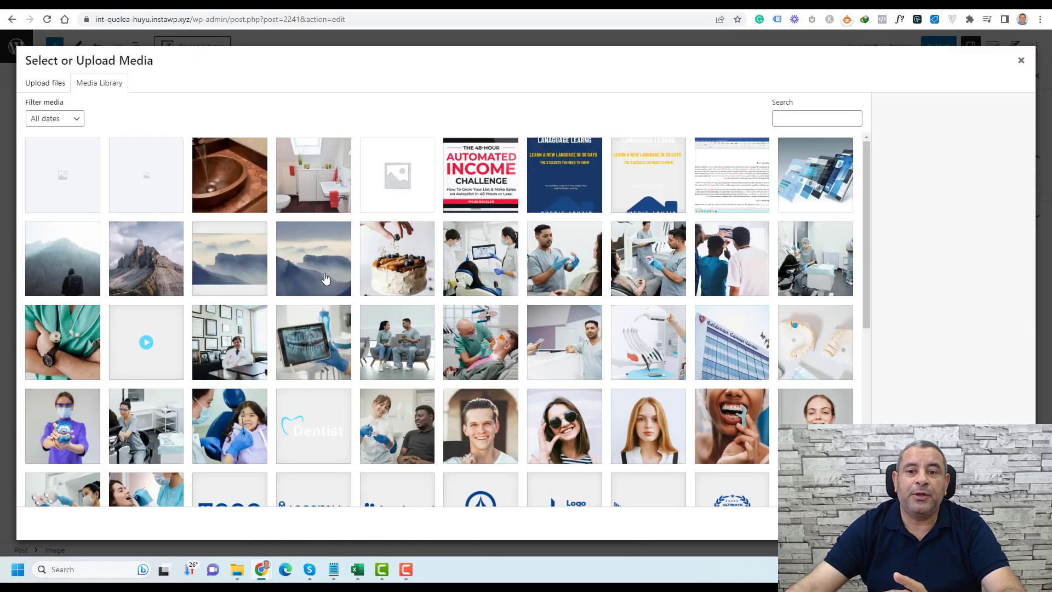
left_click(564, 268)
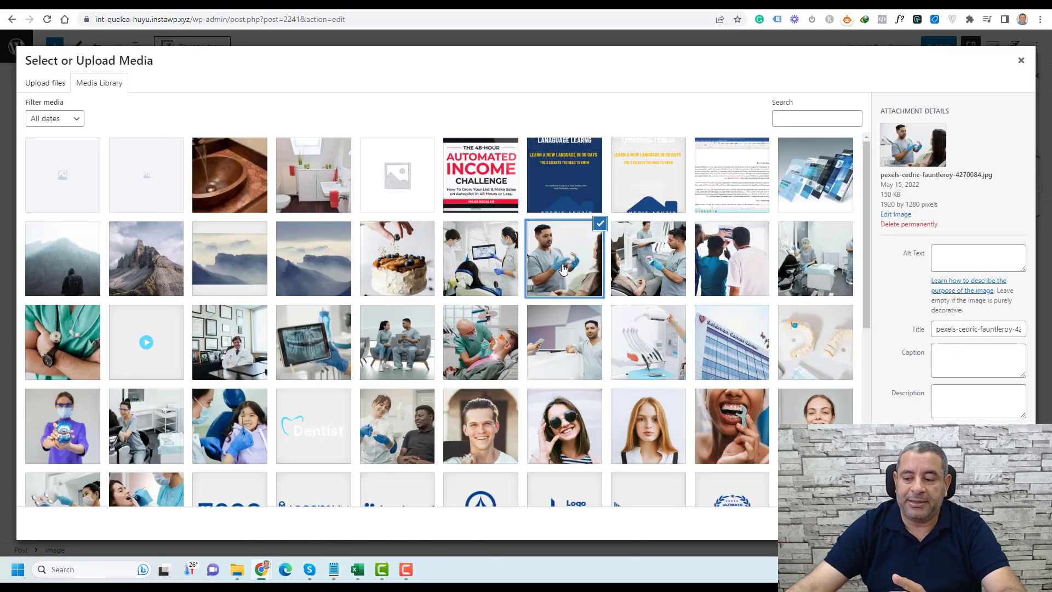
left_click(1007, 524)
left_click(797, 295)
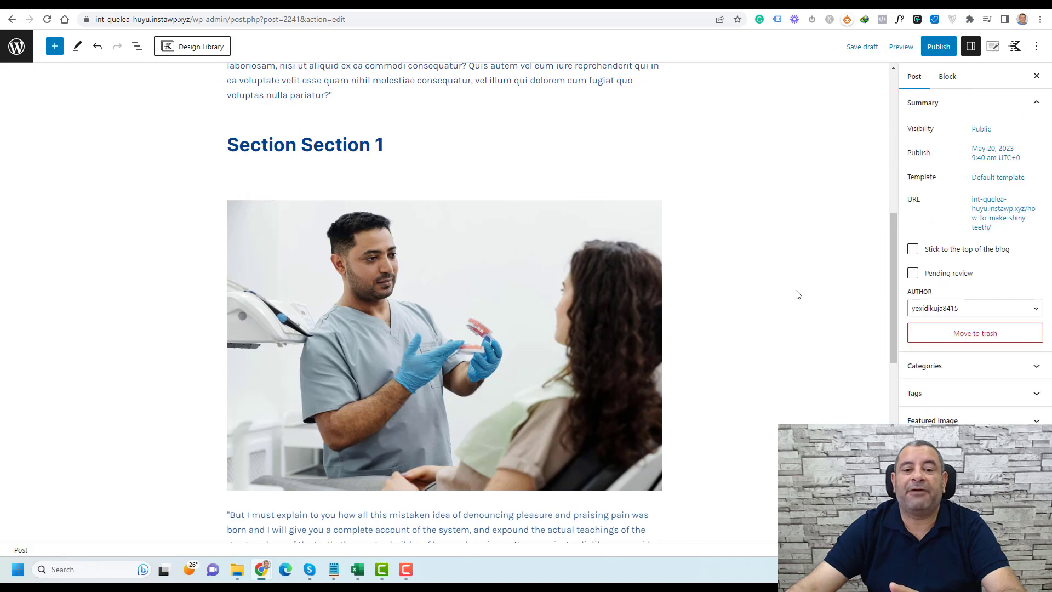
Insert a YouTube block below the "But I must explain" paragraph, searching the blocks for "you"
scroll(798, 287, "down", 2)
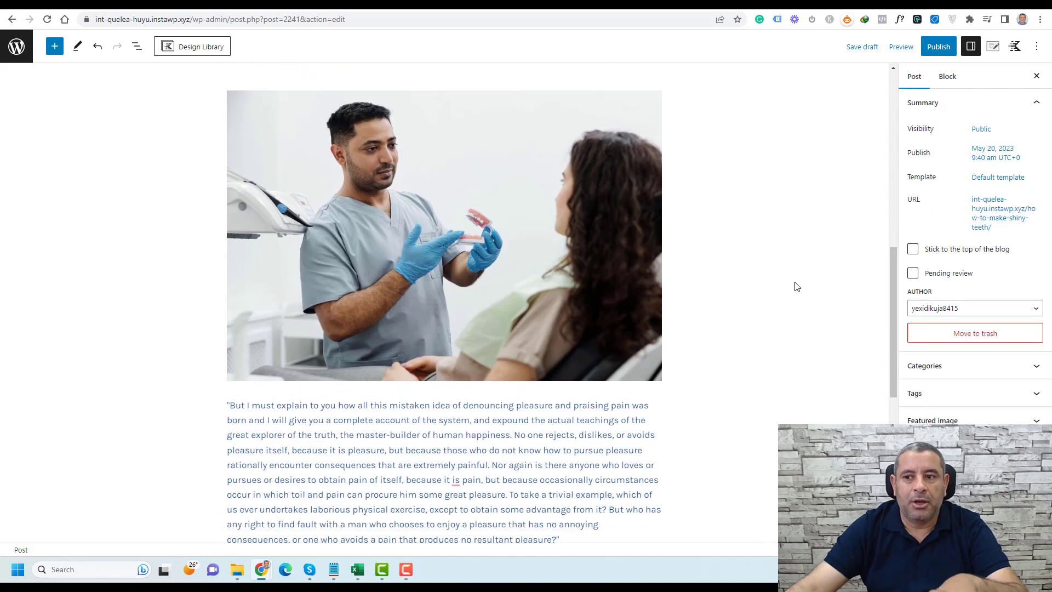
scroll(798, 286, "down", 3)
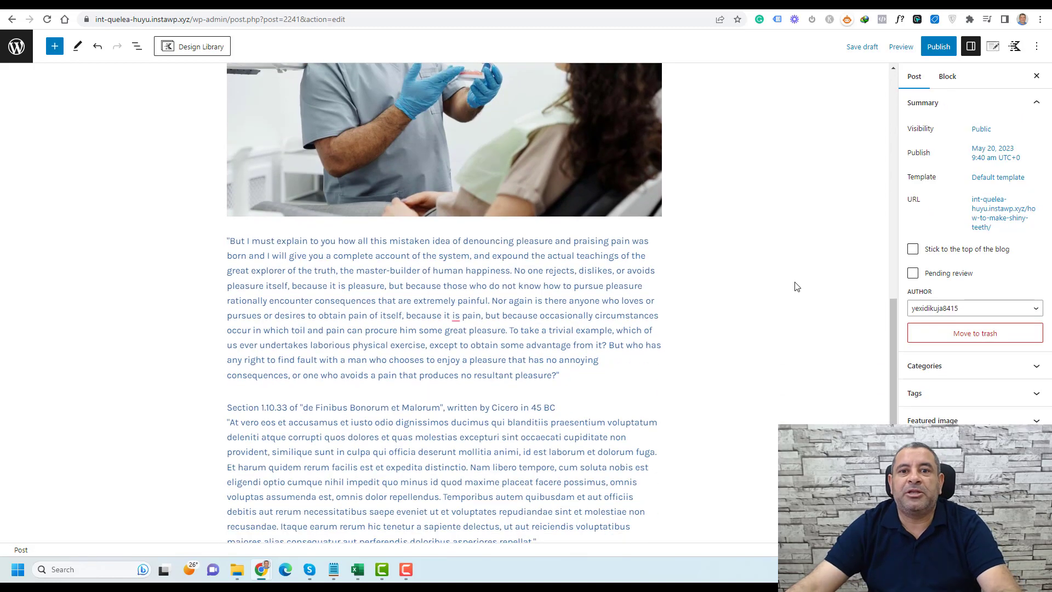
left_click(574, 373)
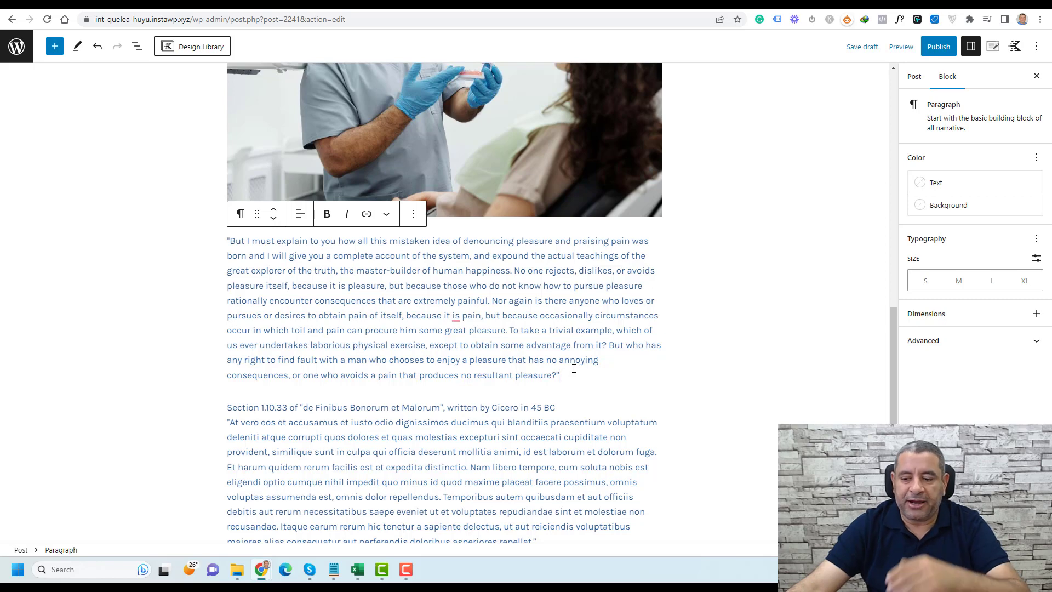
left_click(413, 214)
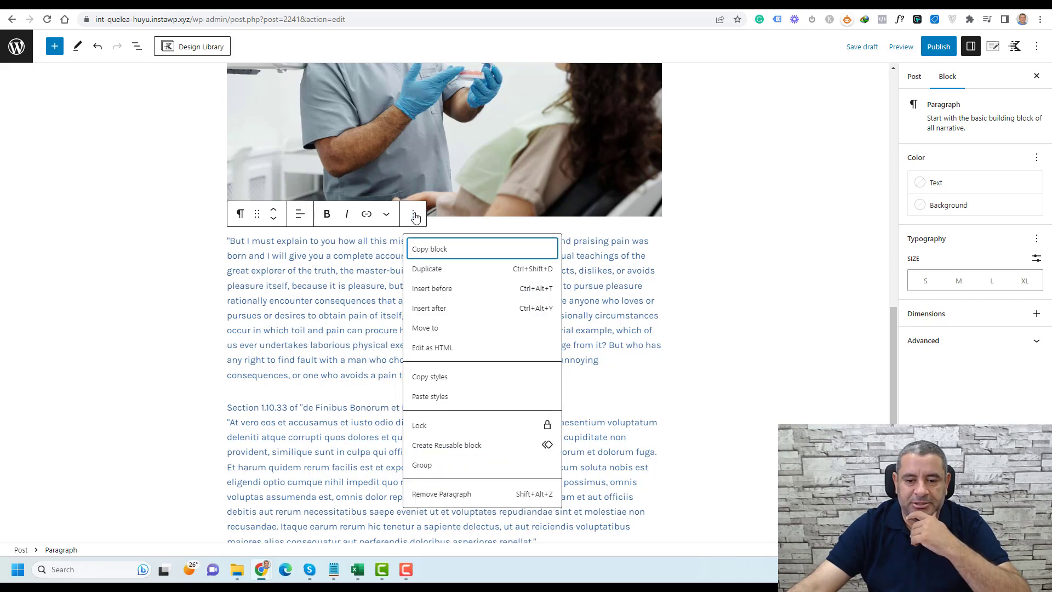
left_click(429, 308)
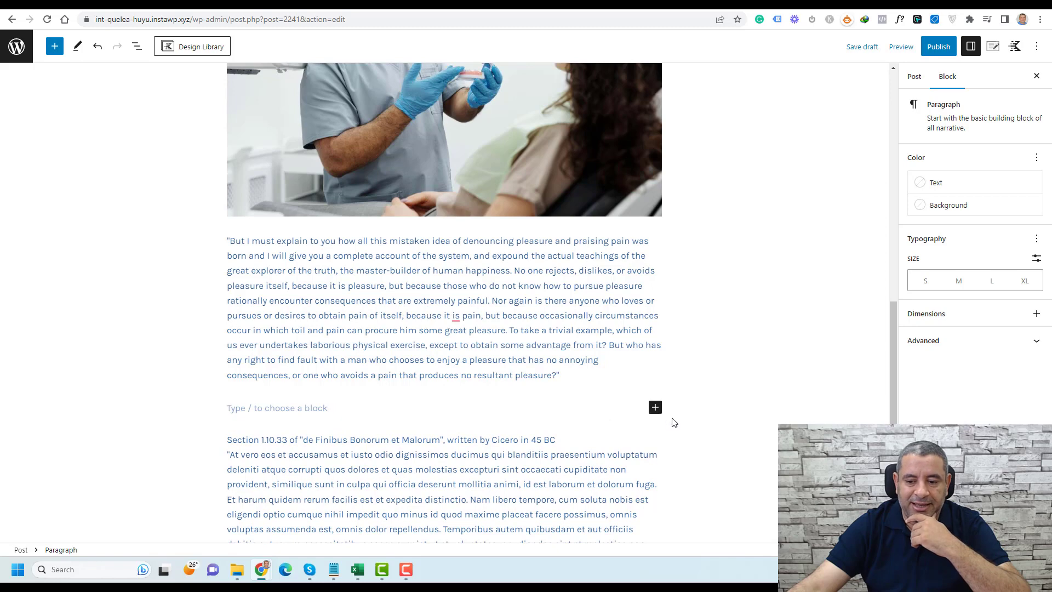
left_click(656, 408)
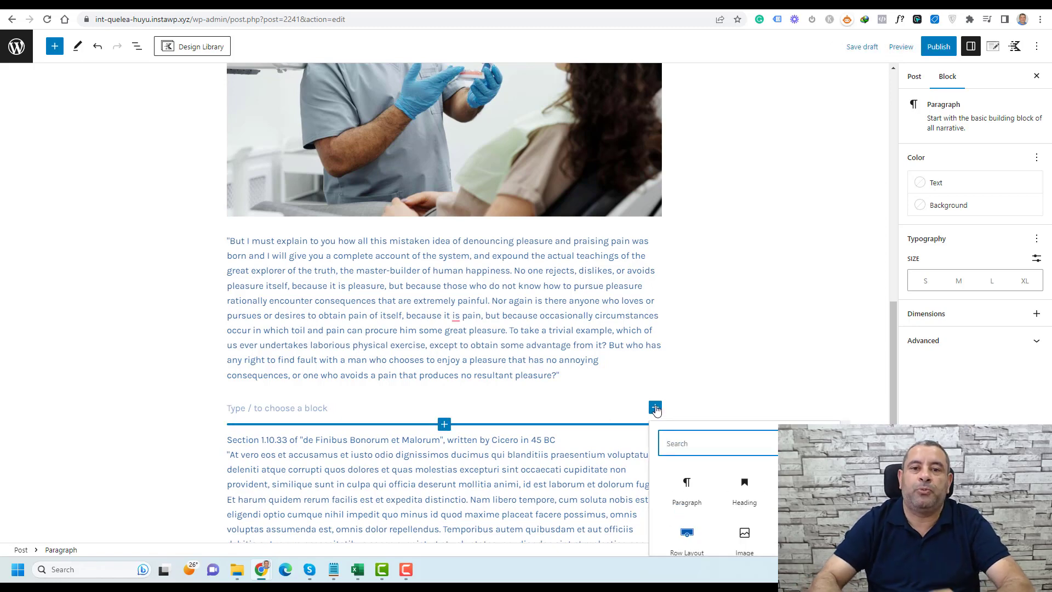
type("you")
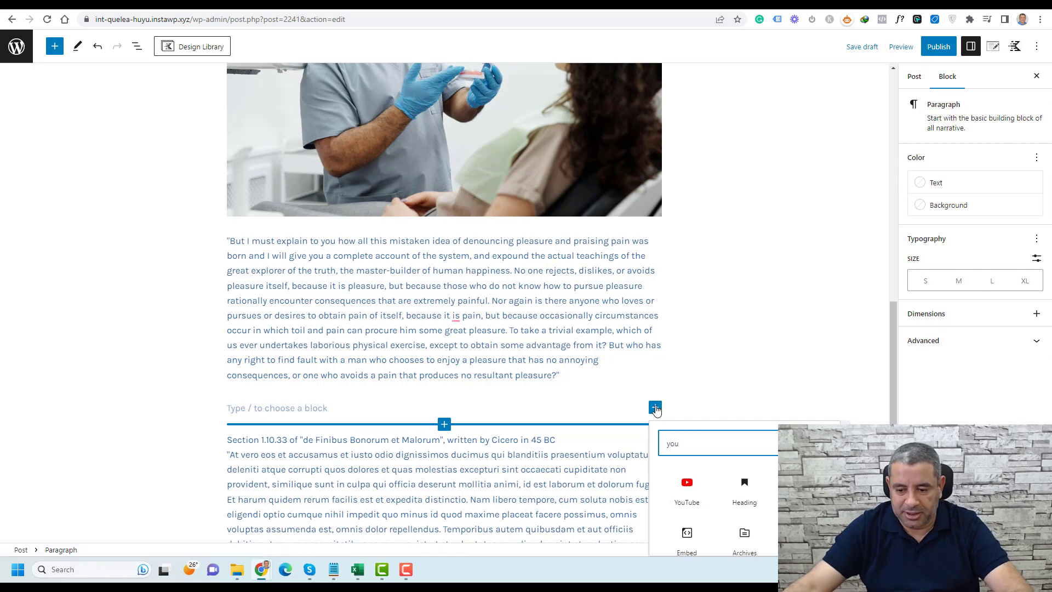
left_click(679, 490)
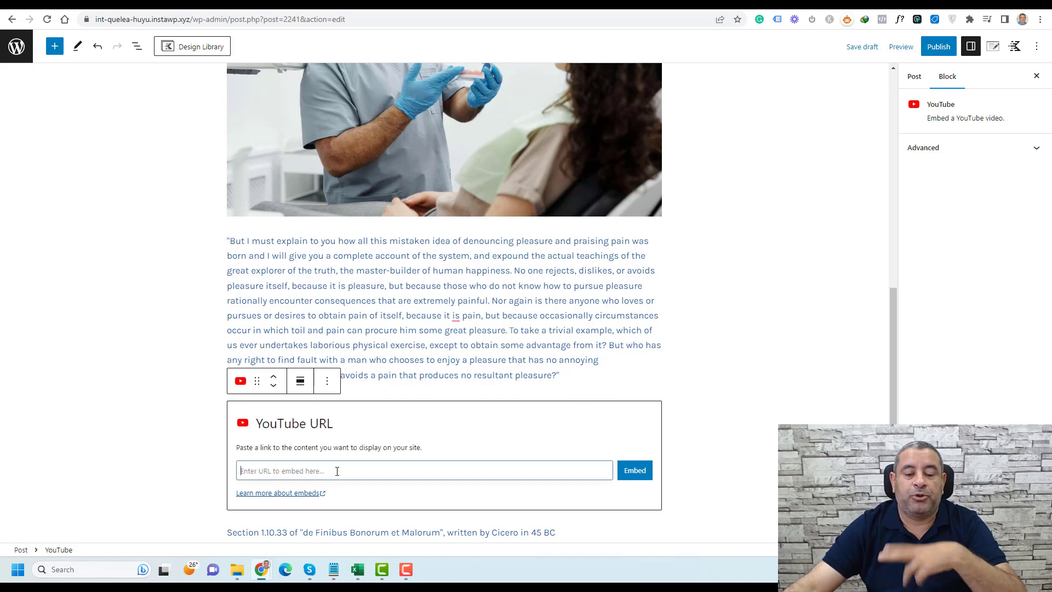
Switch to YouTube and copy the share link of the video "Can Baking Soda ACTUALLY Whiten Your Teeth?"
left_click(338, 5)
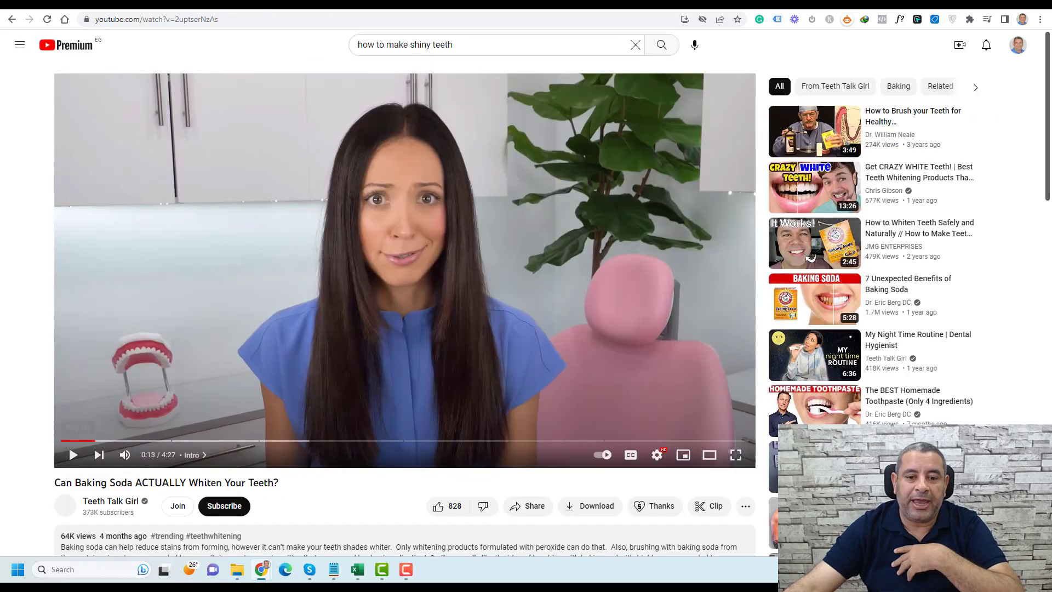
scroll(356, 354, "down", 2)
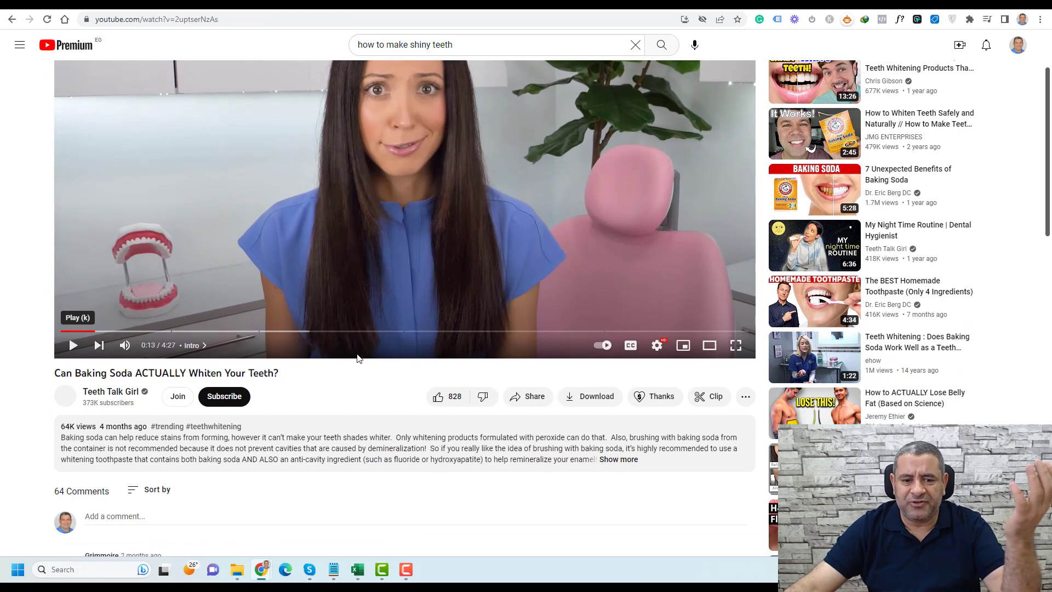
left_click(530, 401)
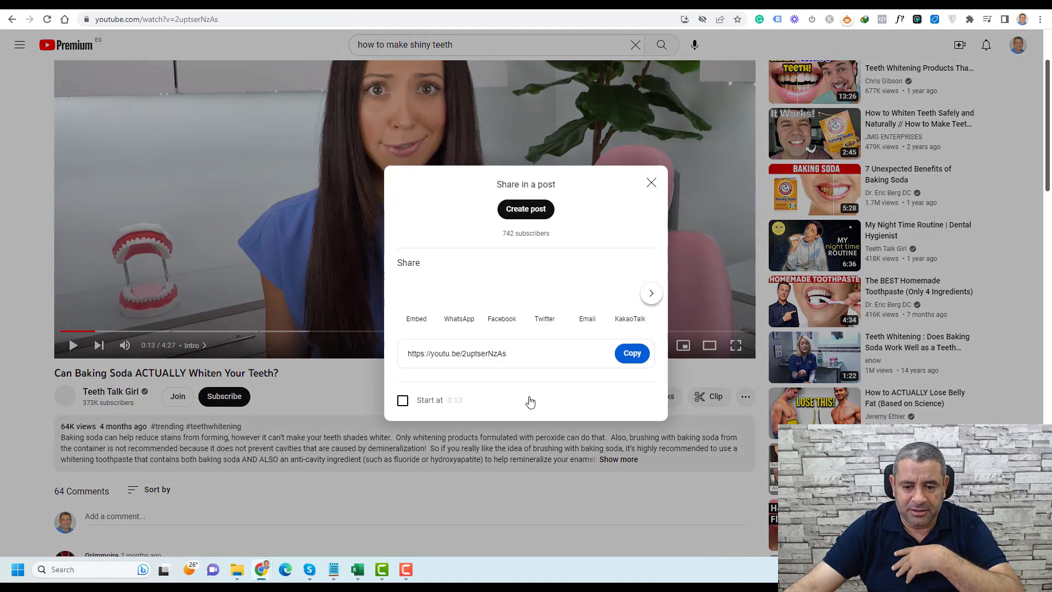
left_click(633, 355)
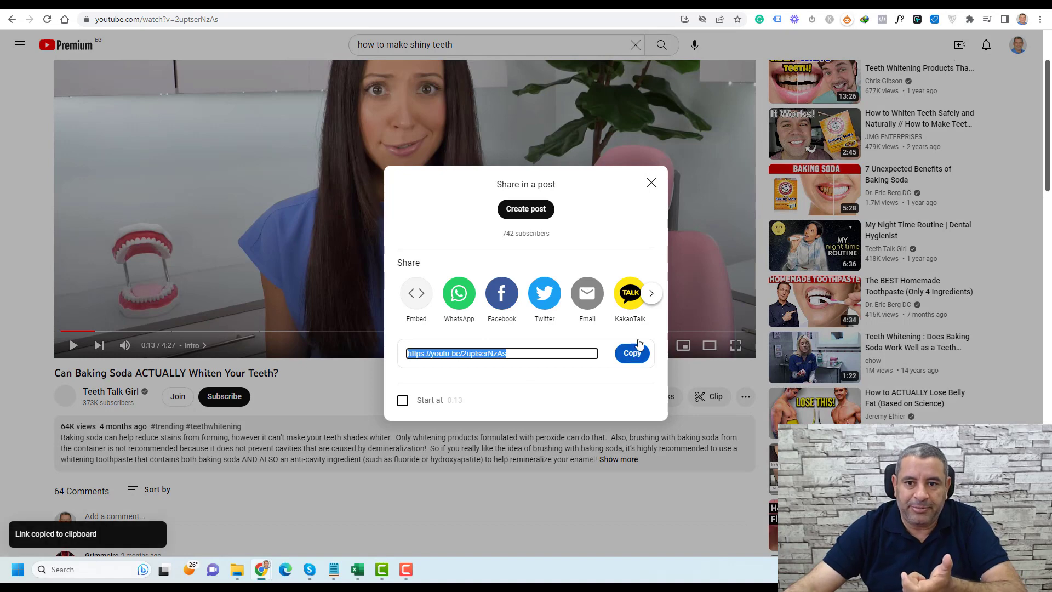
left_click(466, 3)
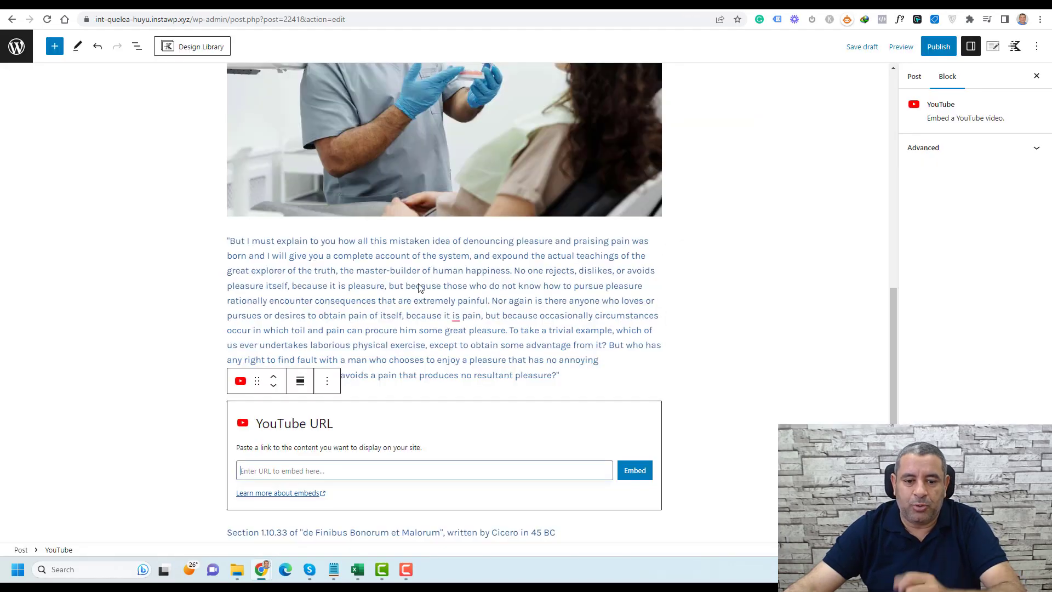
left_click(350, 469)
key("ctrl+v")
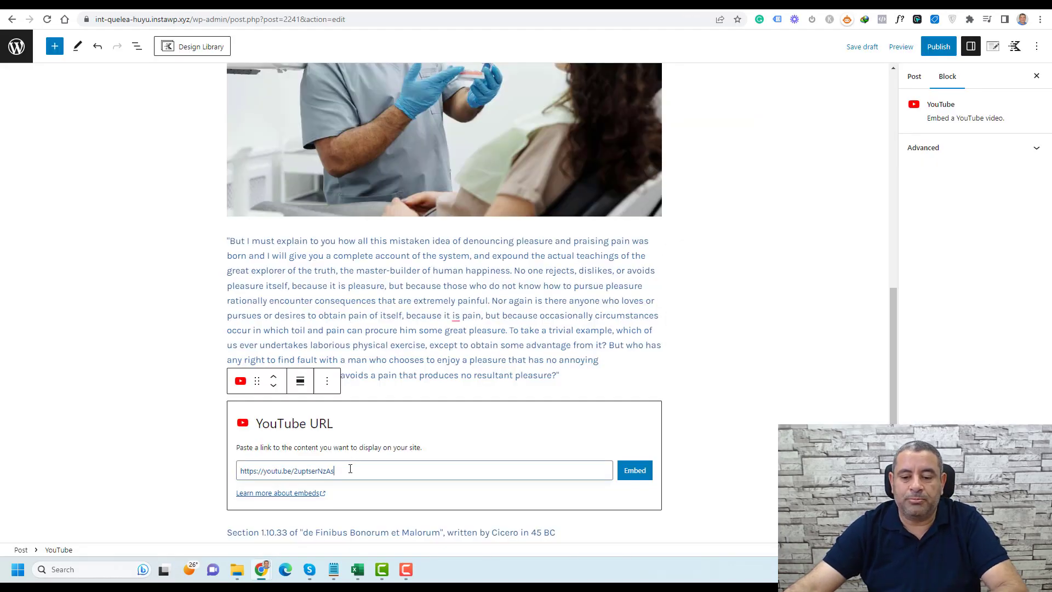
left_click(624, 473)
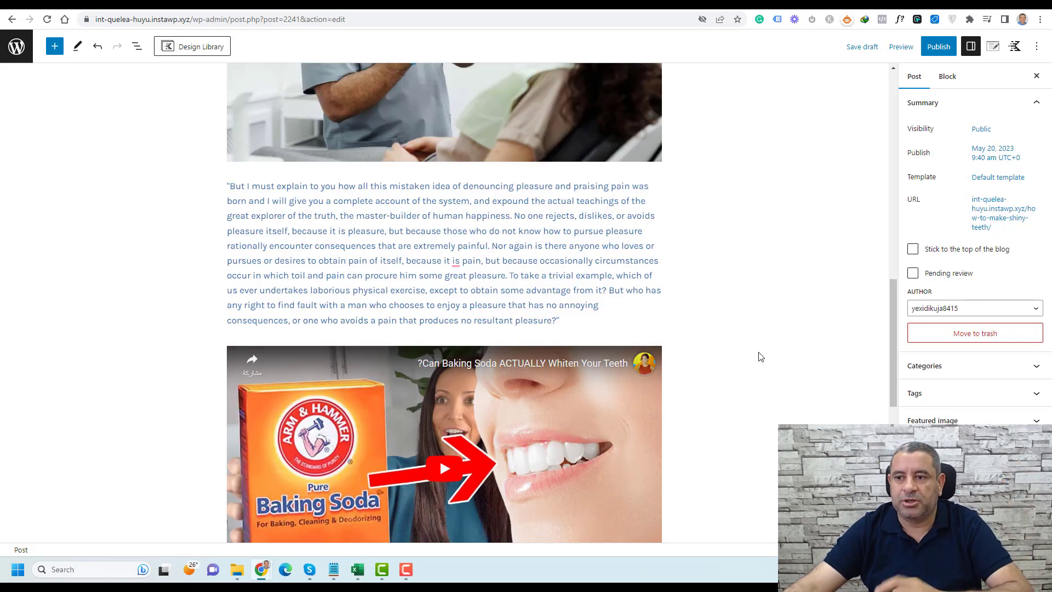
Preview the post layout in Tablet and Mobile size, then return to the Desktop view
left_click(901, 49)
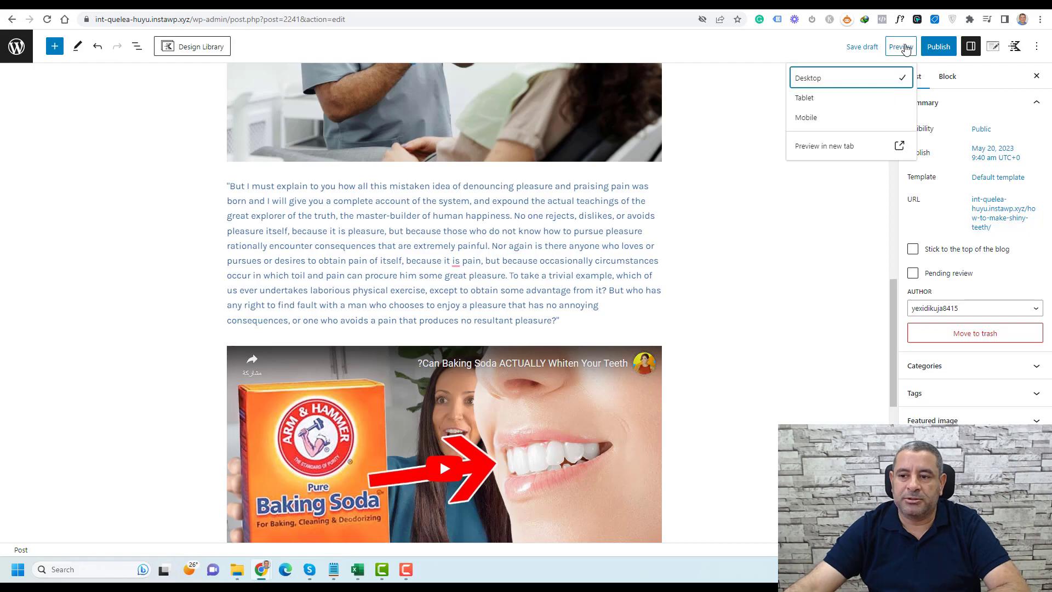
left_click(802, 99)
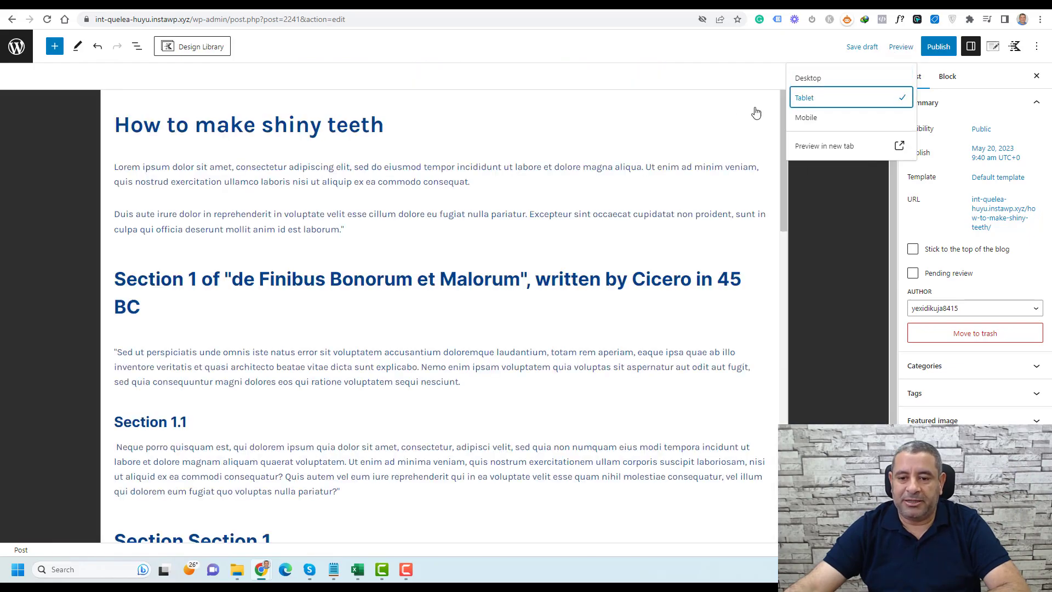
scroll(482, 274, "down", 5)
scroll(482, 274, "up", 3)
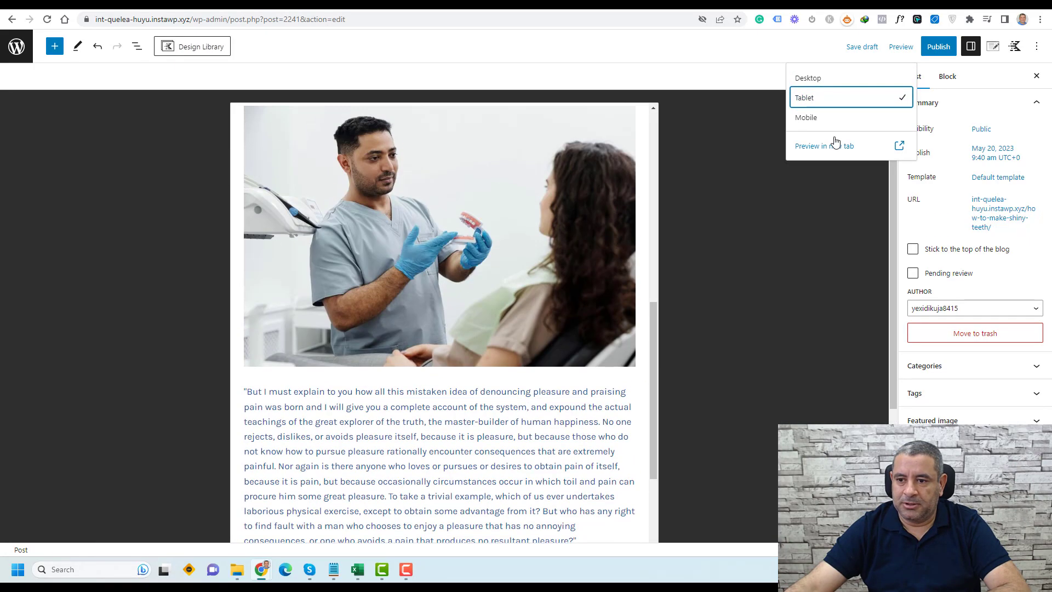
left_click(834, 118)
scroll(520, 160, "down", 5)
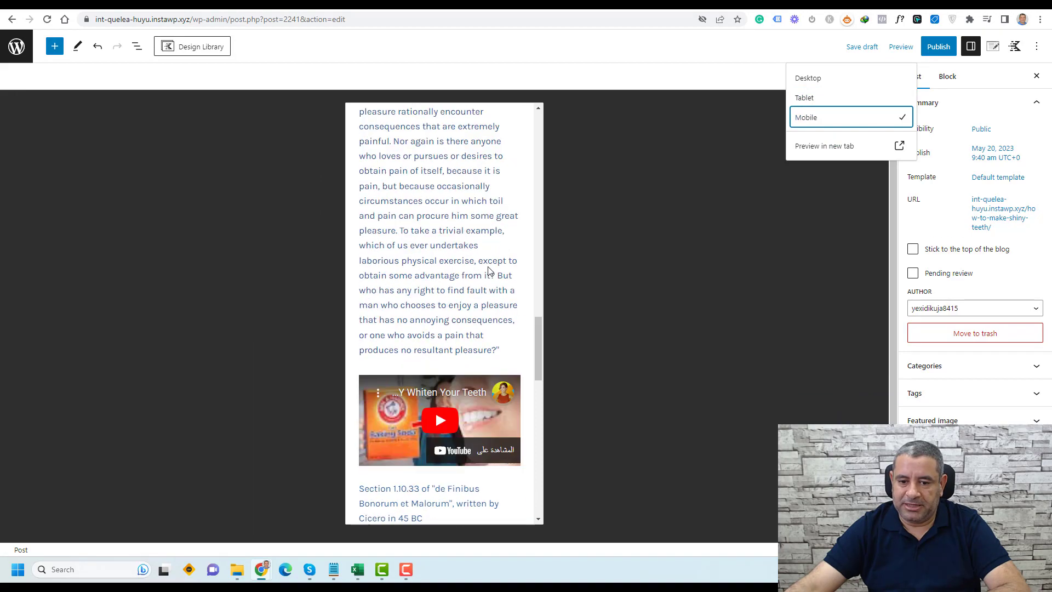
scroll(520, 219, "up", 8)
left_click(804, 81)
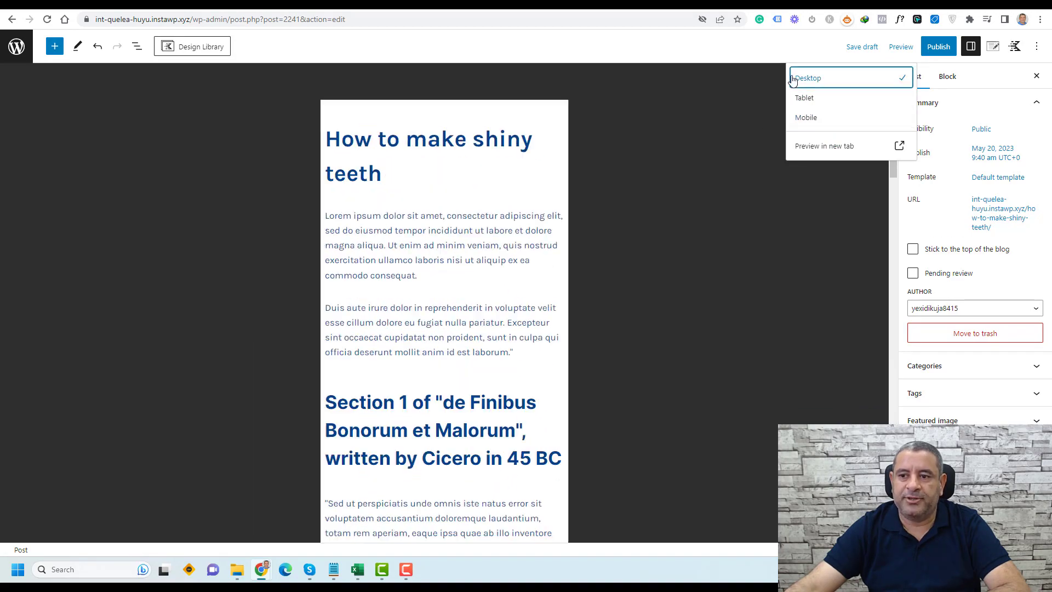
left_click(457, 159)
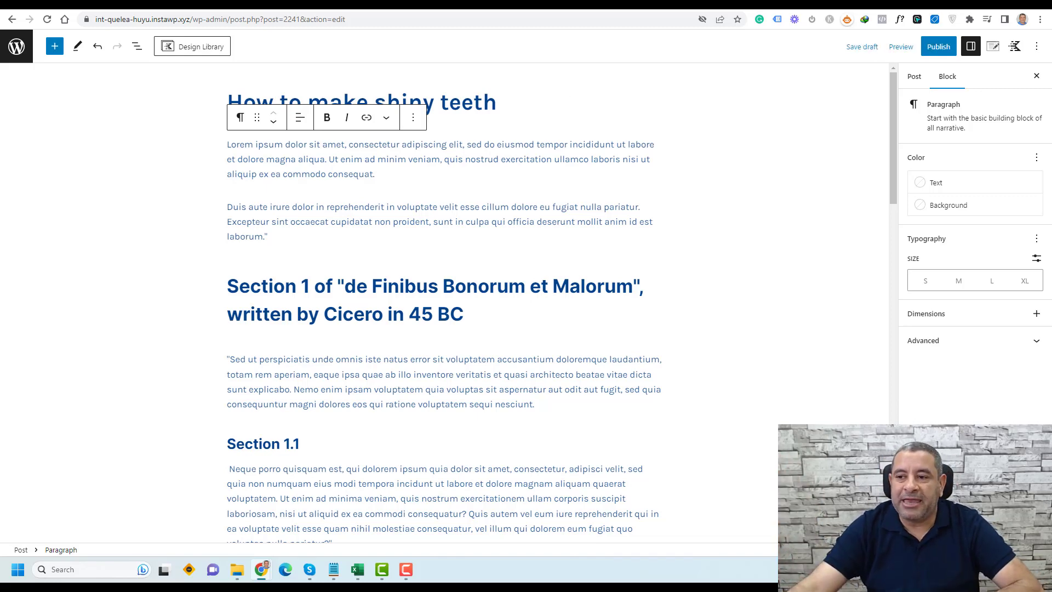
Save the post as a draft and look through its preview in a new browser tab
left_click(869, 48)
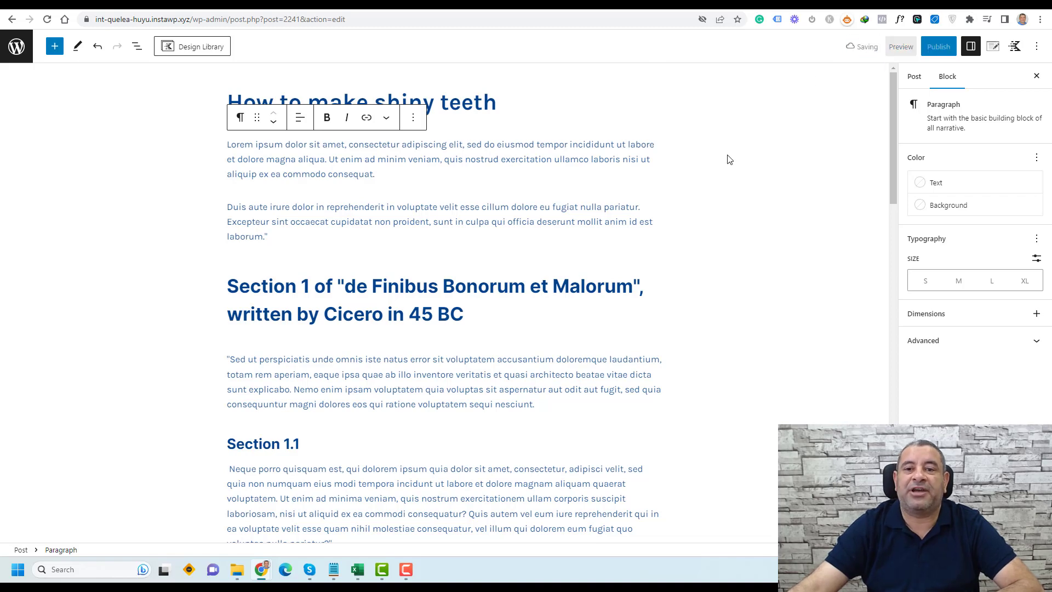
left_click(514, 224)
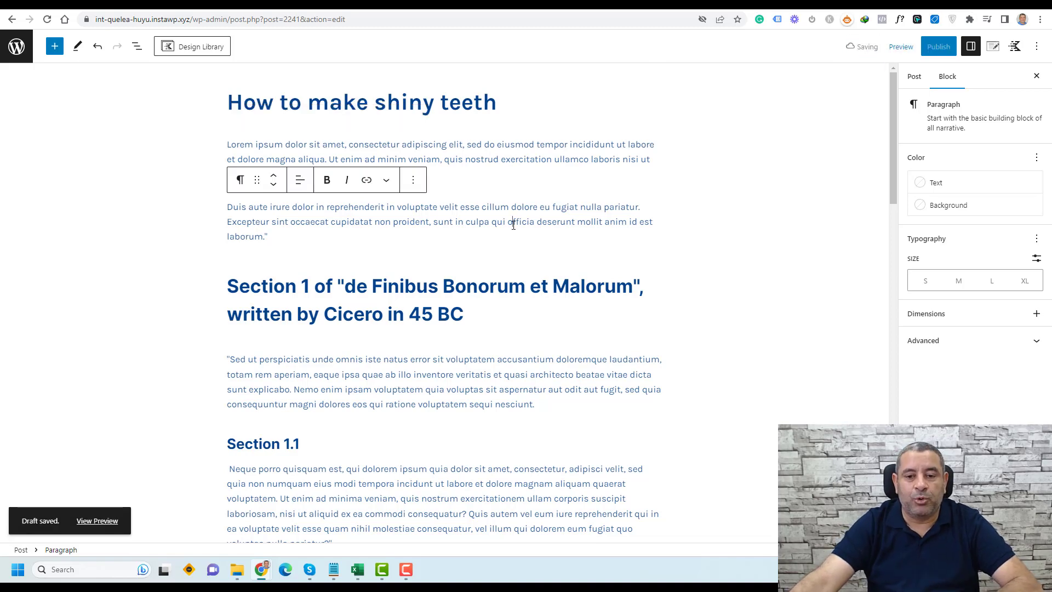
right_click(83, 523)
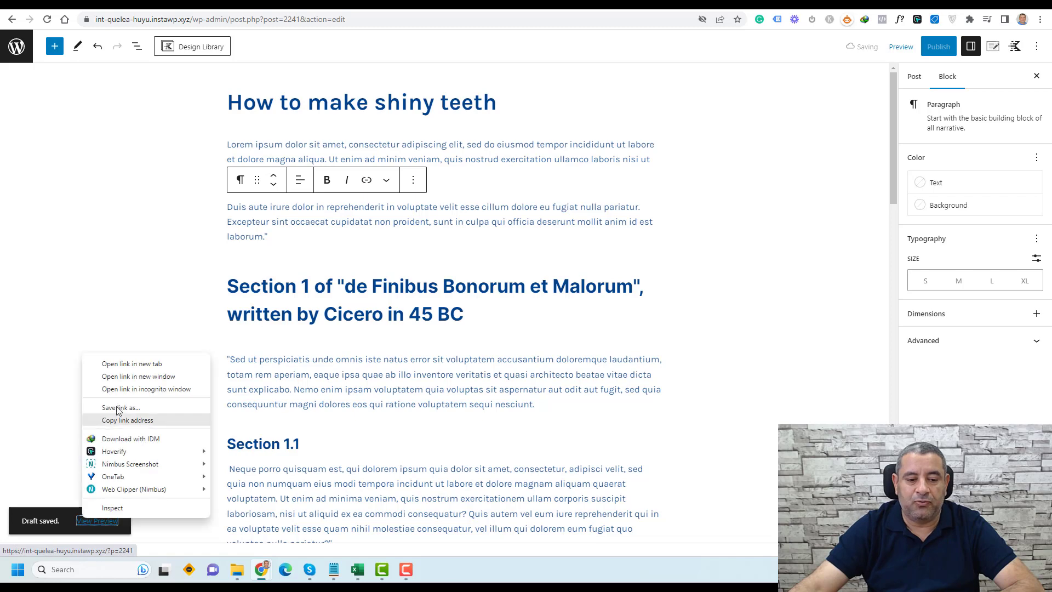
left_click(110, 363)
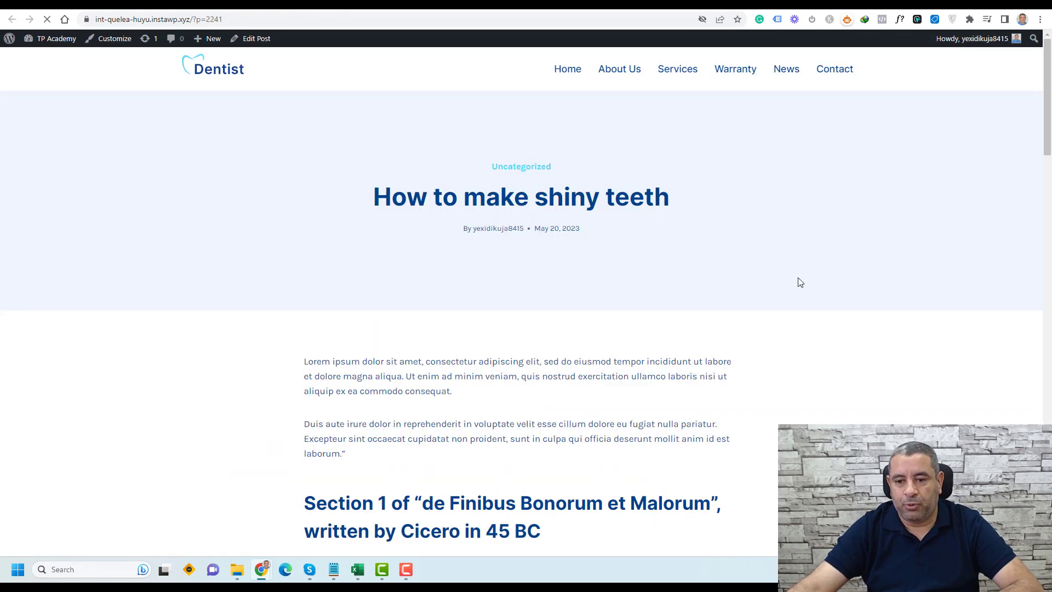
scroll(800, 281, "down", 9)
scroll(800, 281, "down", 4)
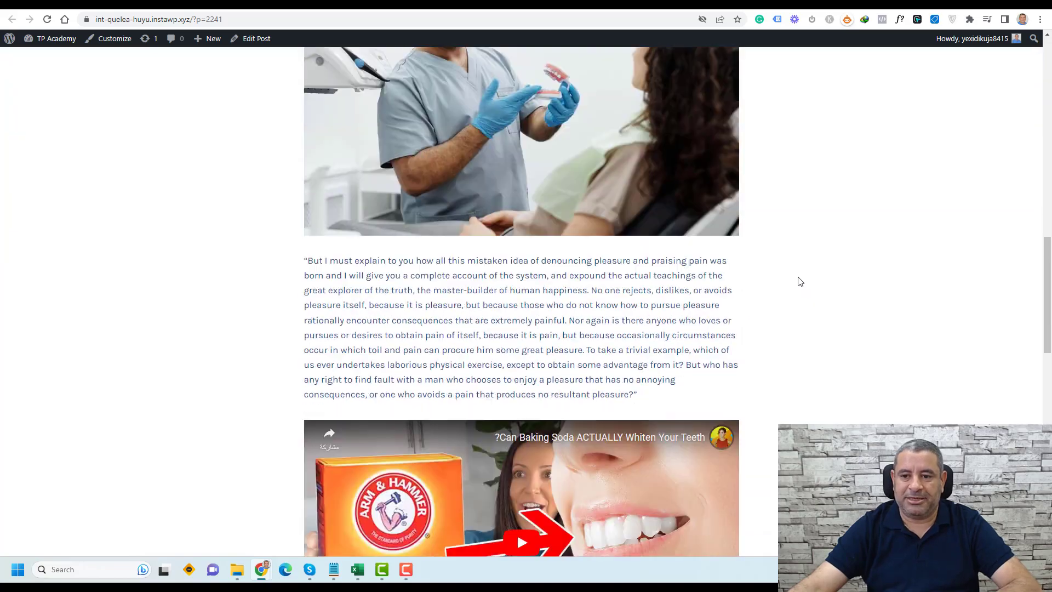
scroll(800, 281, "up", 14)
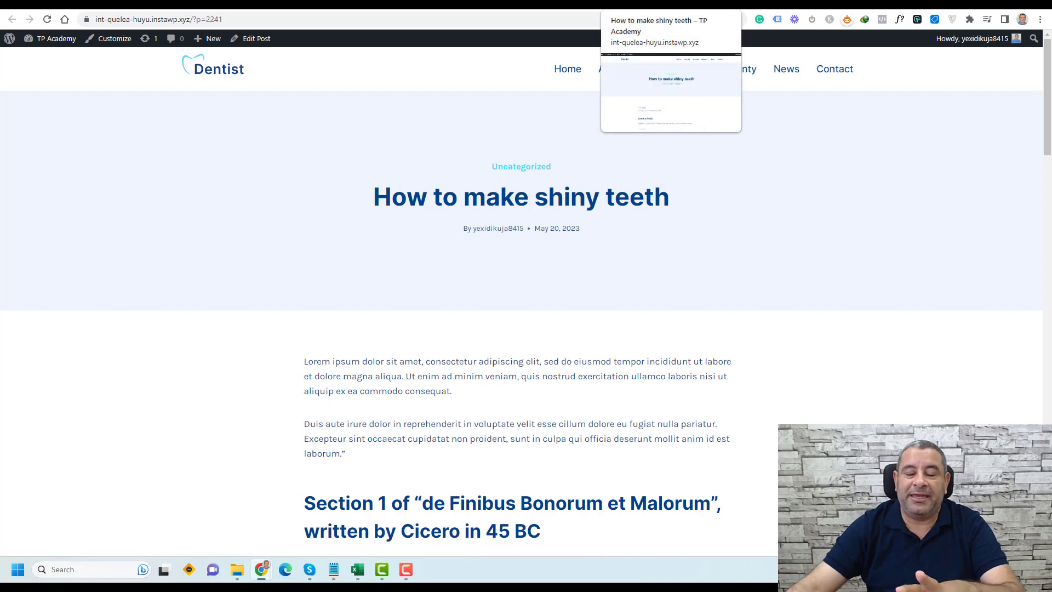
Return to the editor and publish the "How to make shiny teeth" post
left_click(641, 4)
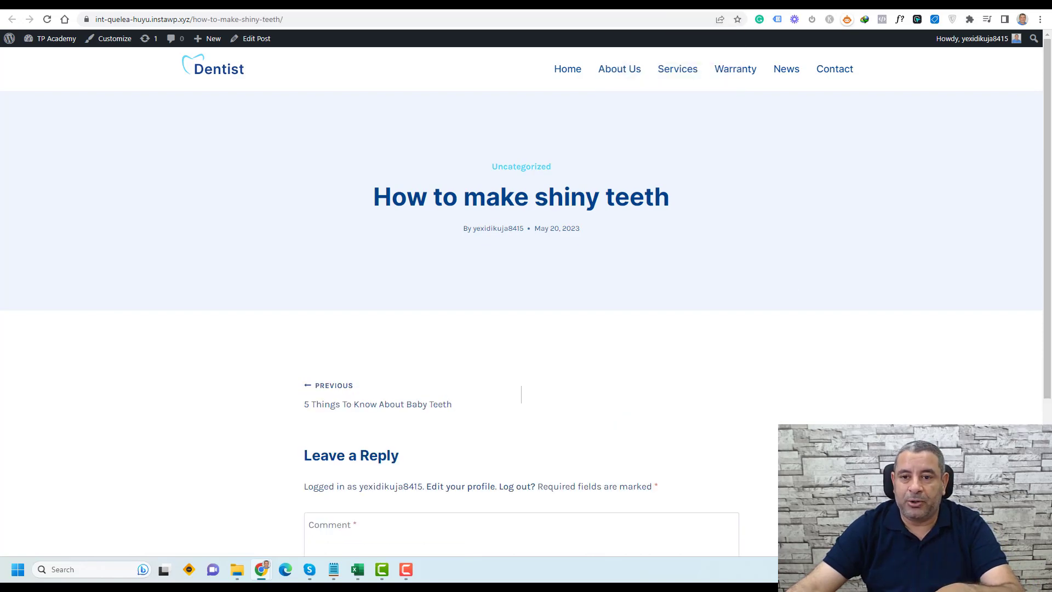
left_click(515, 4)
left_click(939, 50)
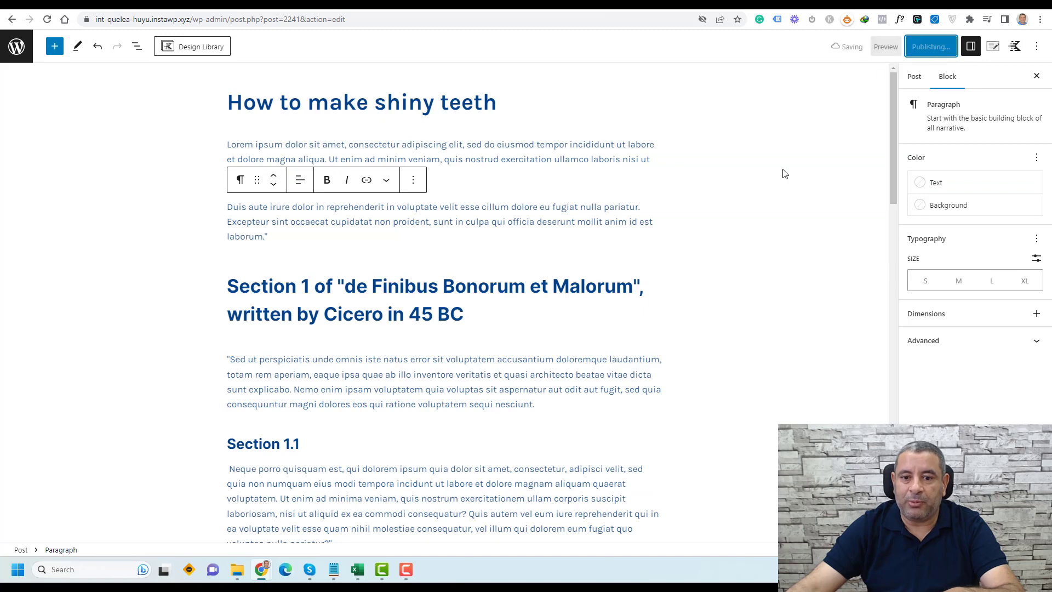
left_click(688, 329)
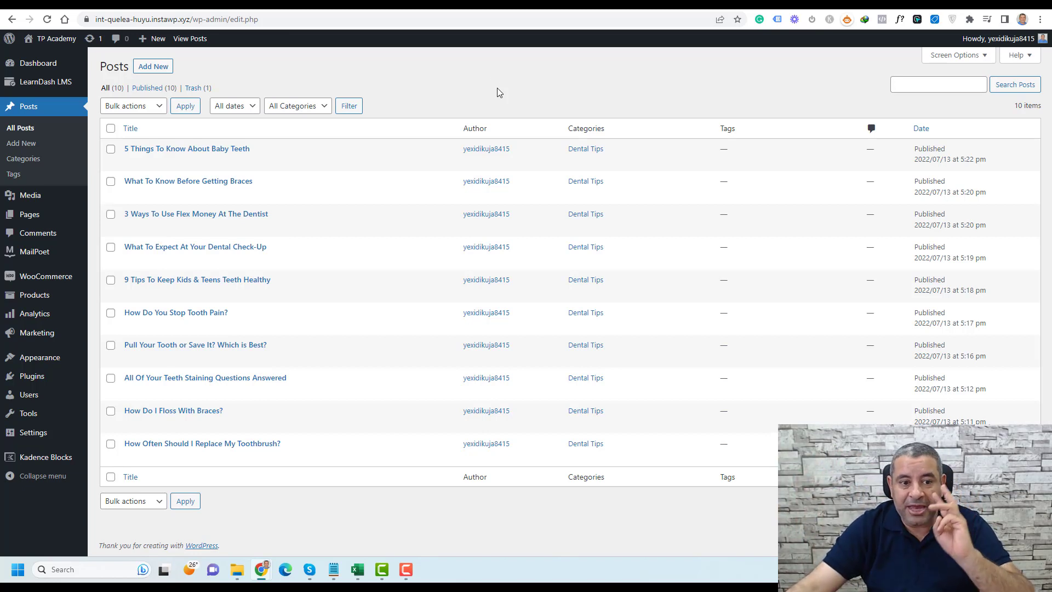
Add a new page titled "Blog" and publish it without any content
mouse_move(42, 210)
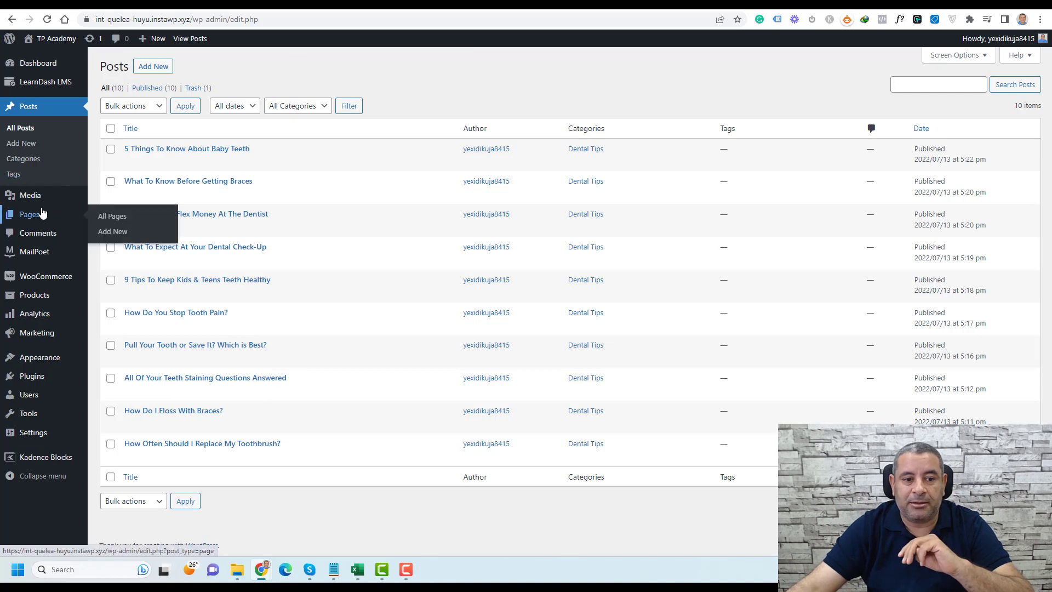
left_click(113, 232)
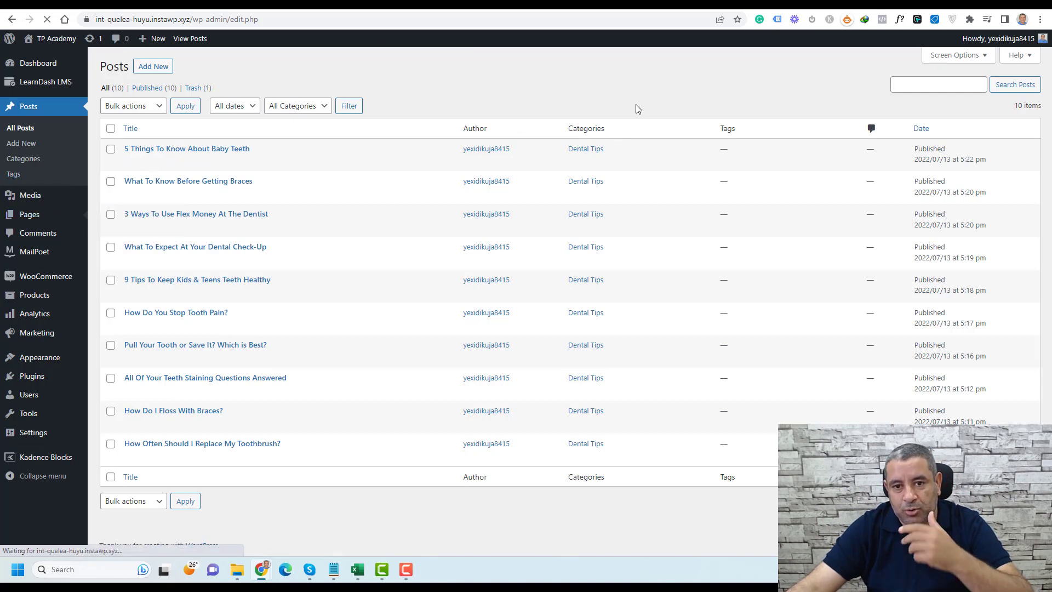
type("Bl")
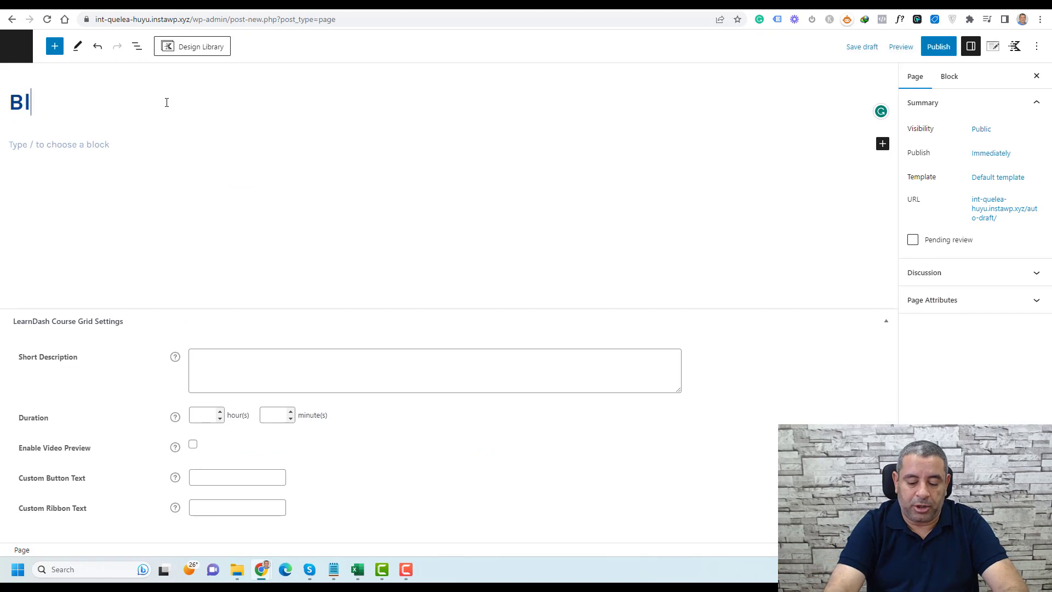
type("og")
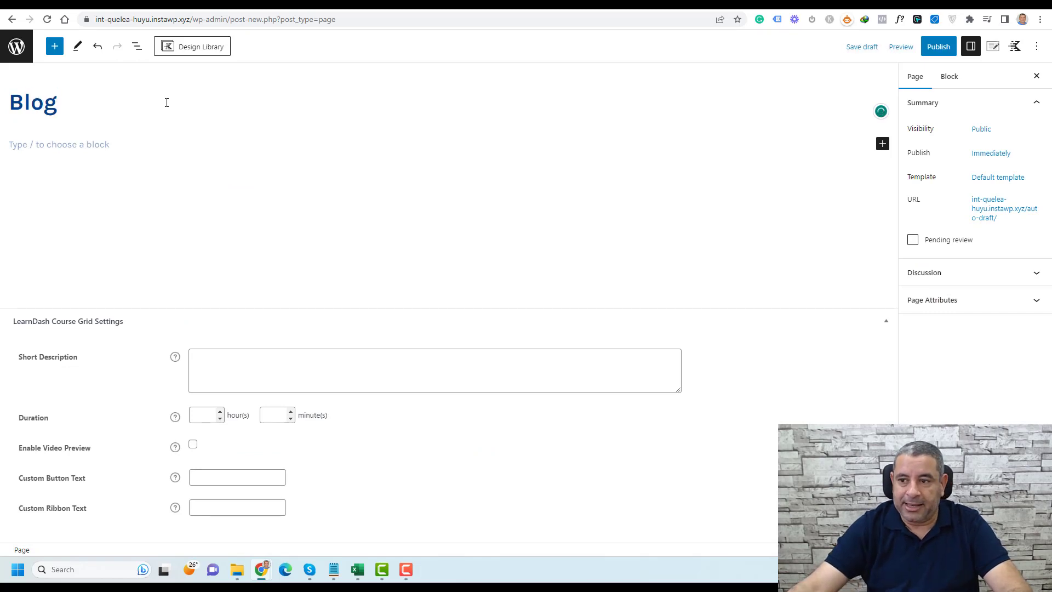
left_click(938, 46)
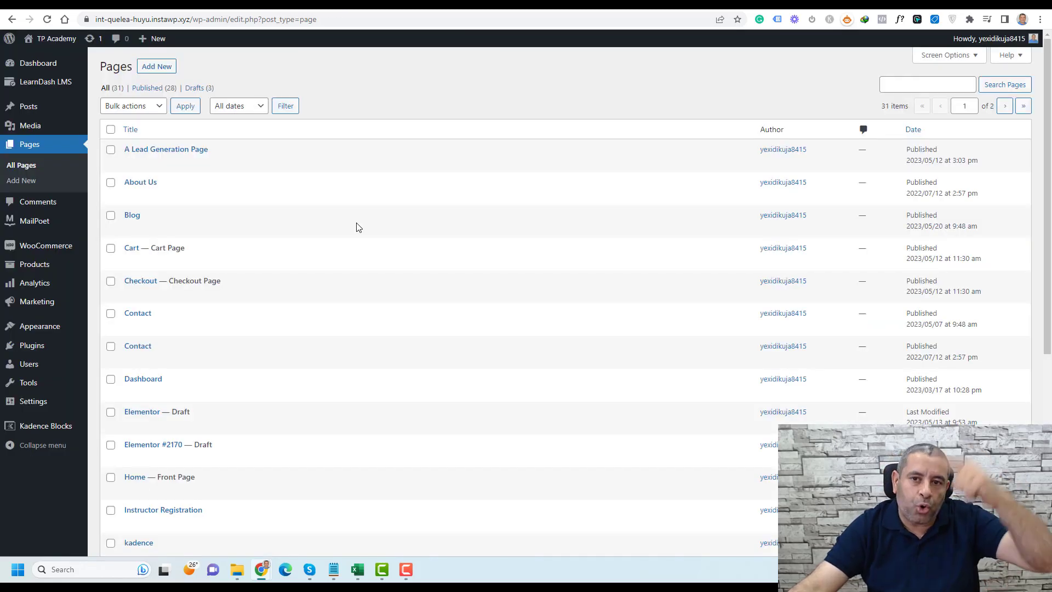
In the Reading settings, assign Blog as the posts page and save the changes
scroll(356, 227, "down", 1)
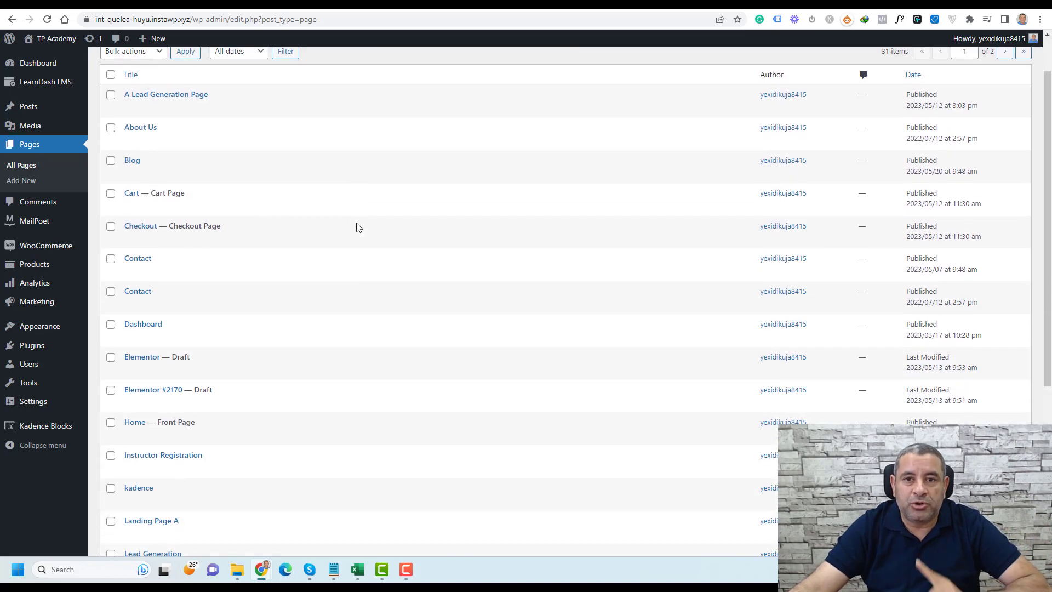
left_click(48, 403)
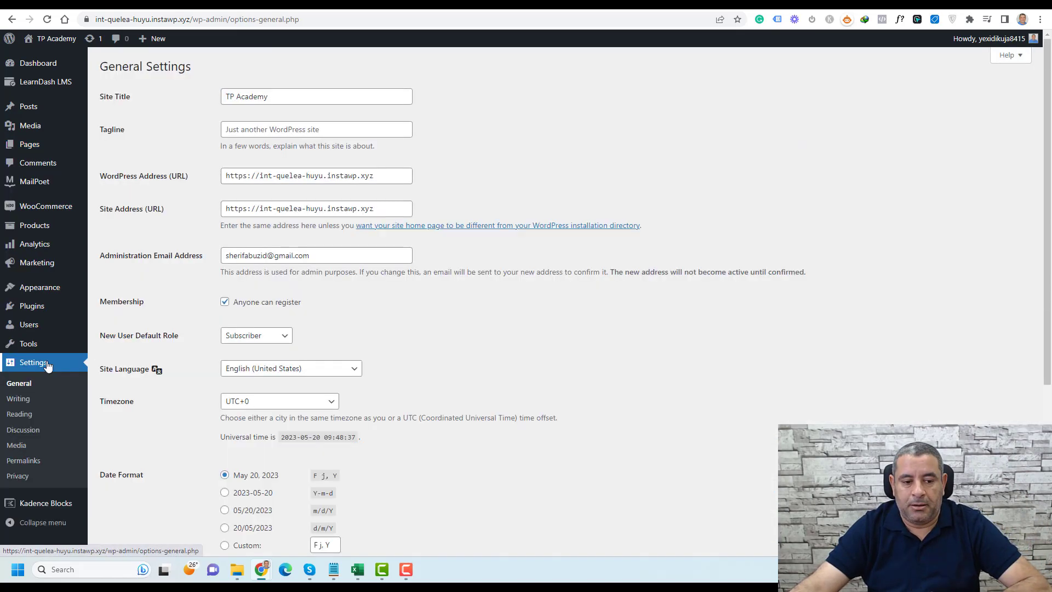
left_click(19, 414)
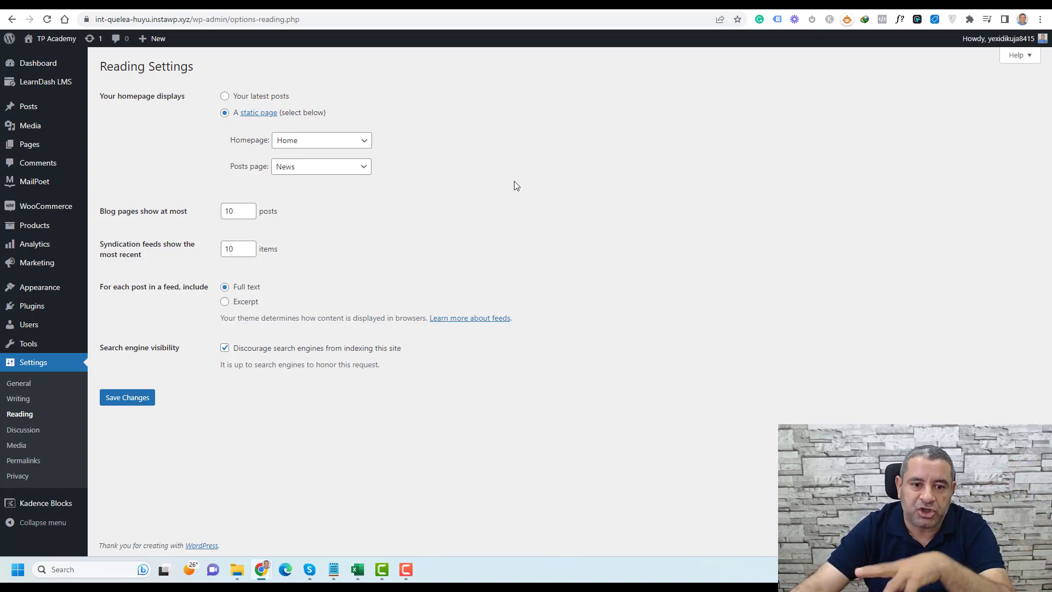
left_click(311, 170)
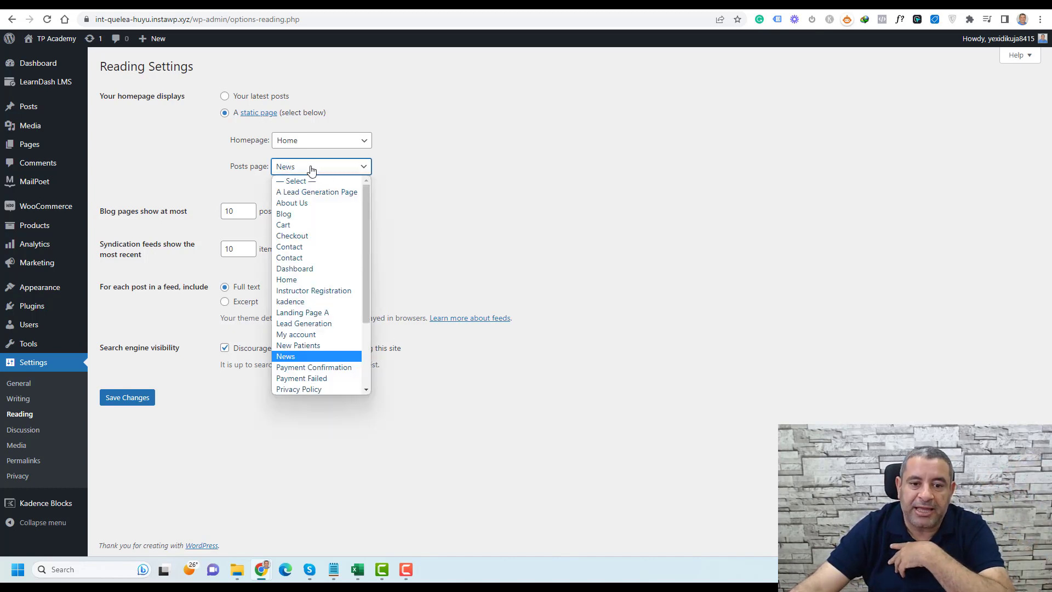
left_click(305, 217)
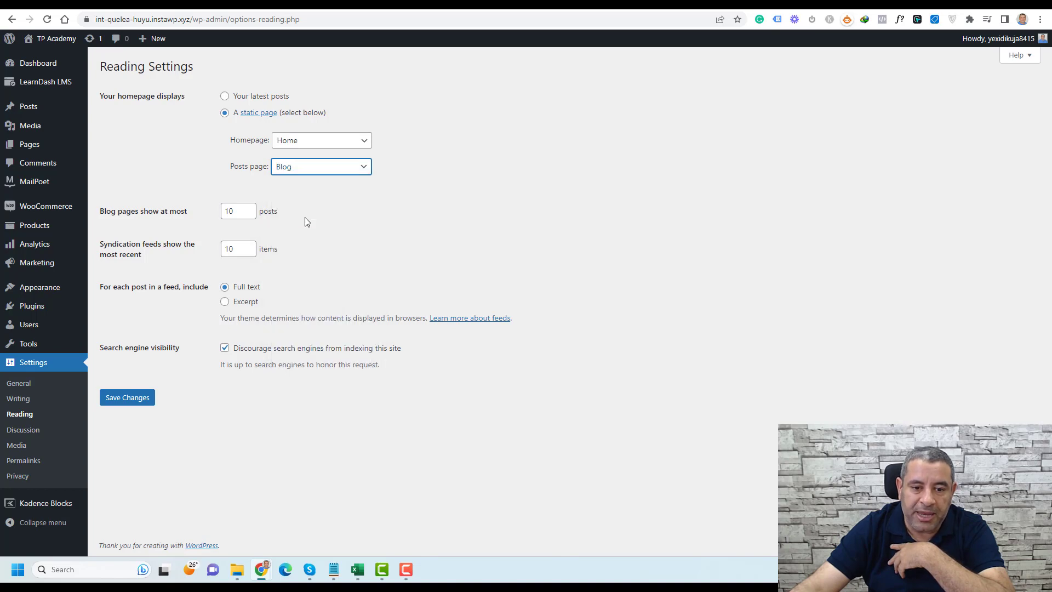
left_click(144, 399)
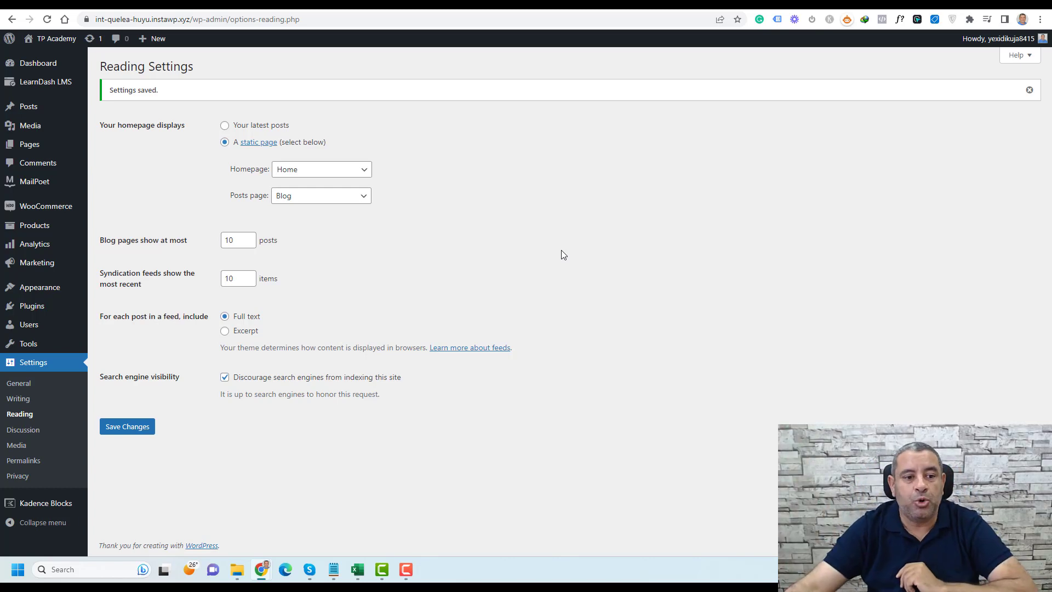
Search the site's pages for "blog" in the menu editor and add the Blog posts page to the Main menu
mouse_move(50, 292)
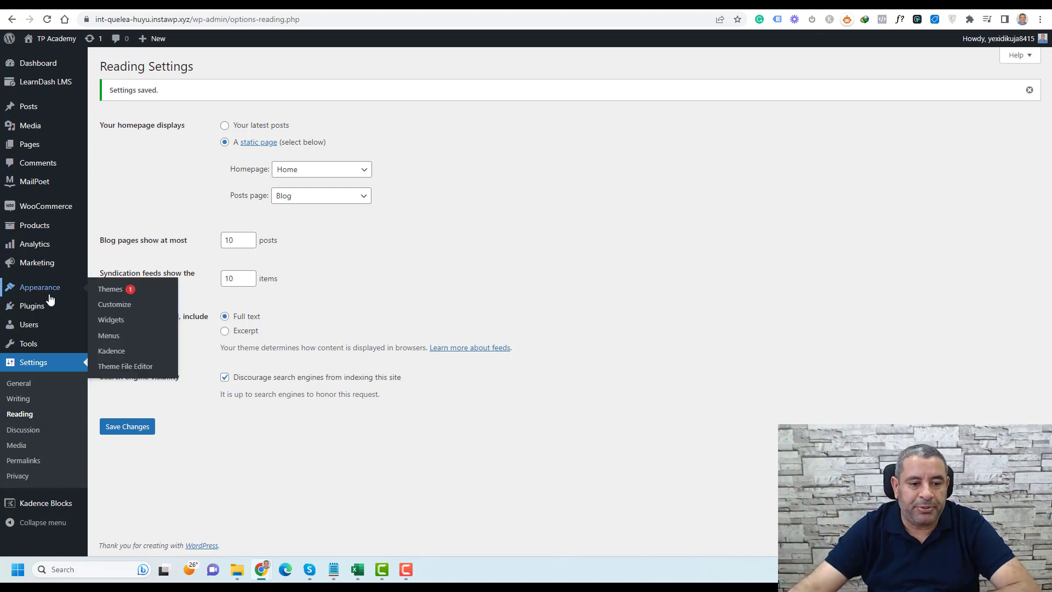
left_click(111, 341)
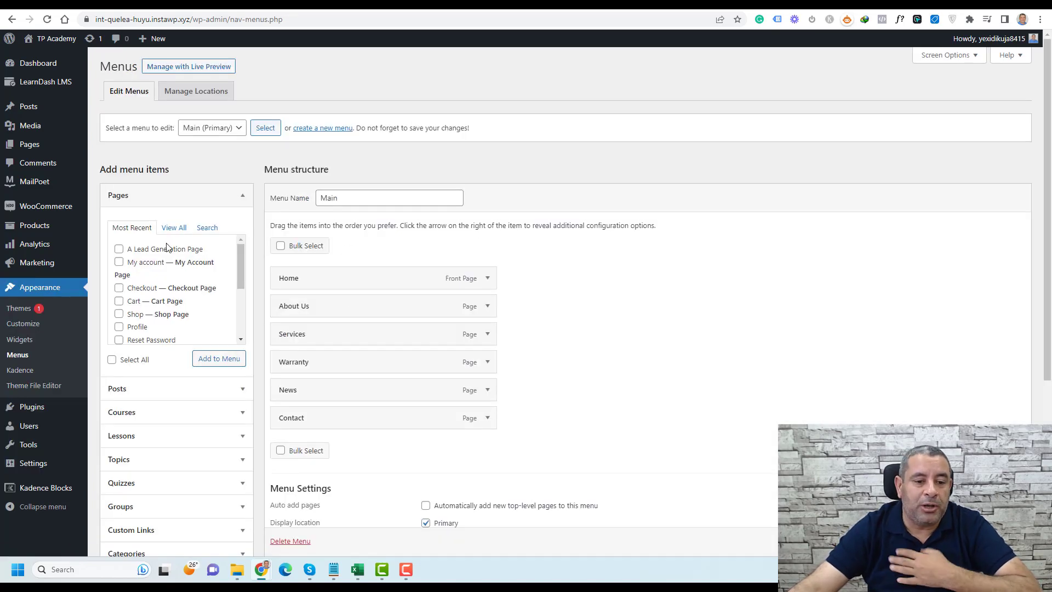
scroll(189, 291, "down", 5)
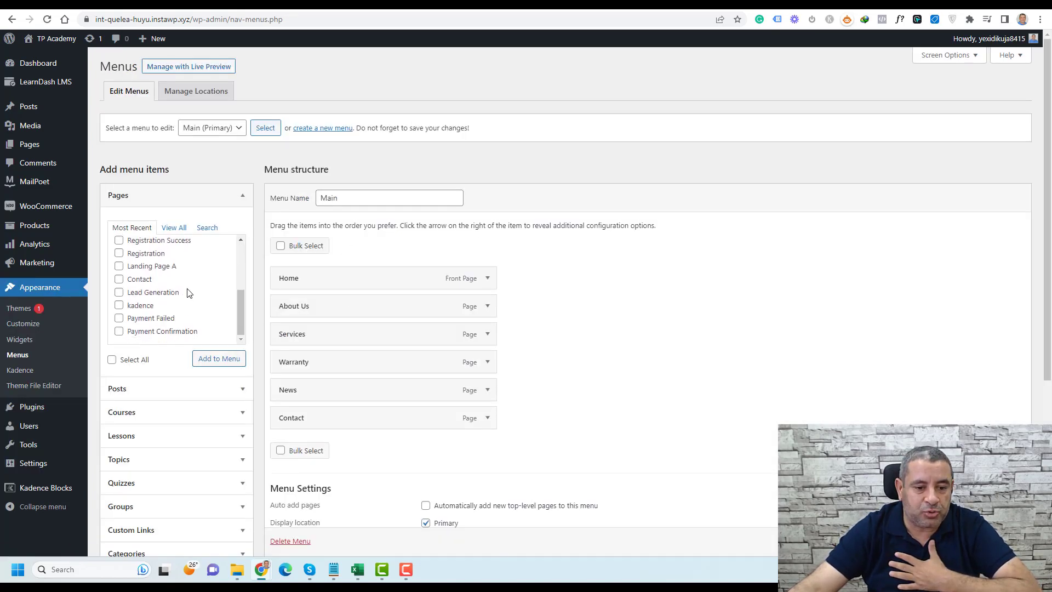
left_click(208, 229)
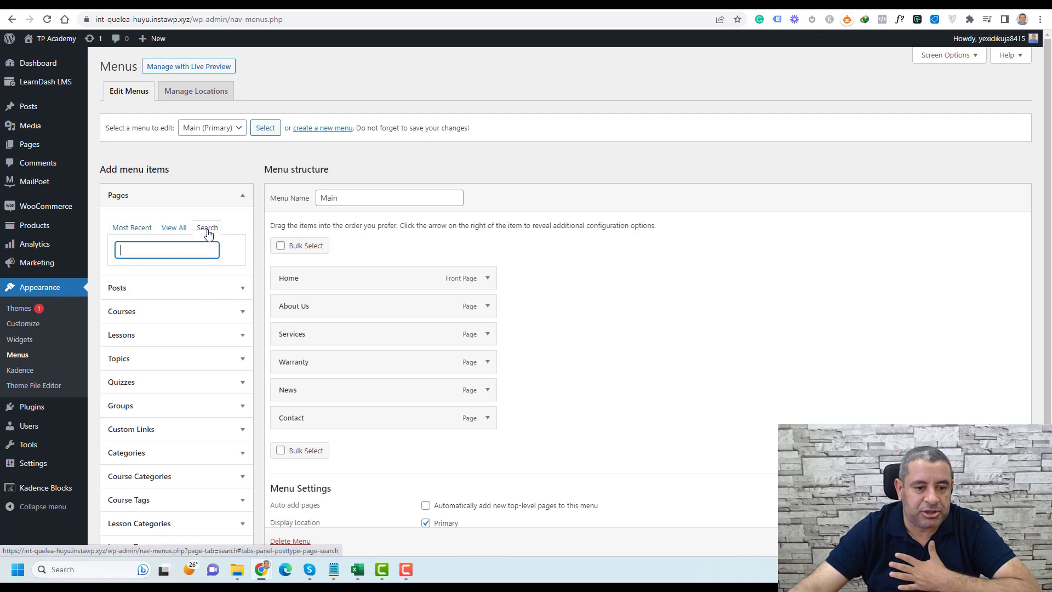
type("bog")
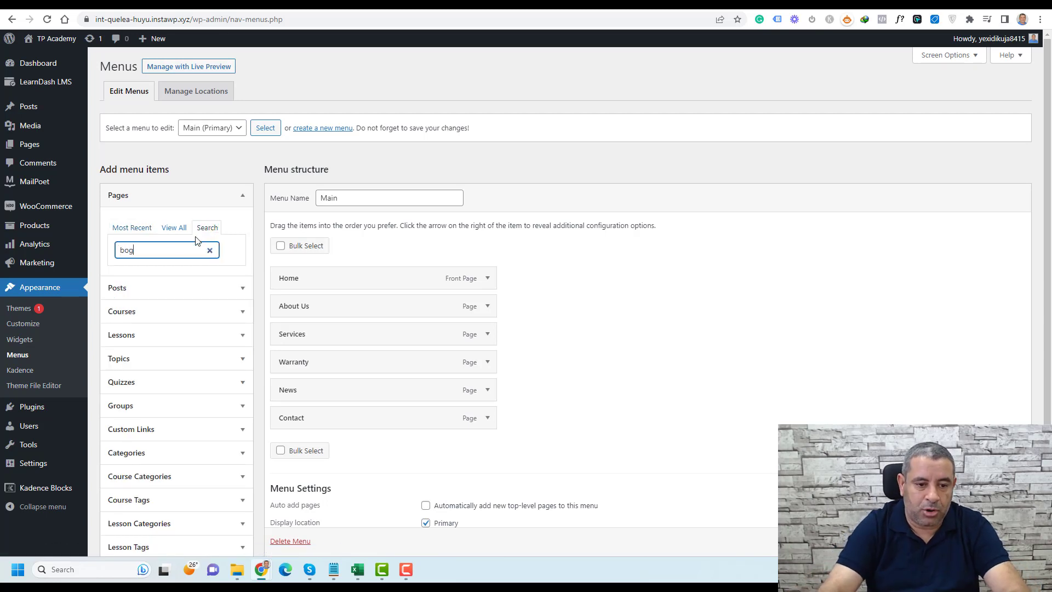
key("BackSpace")
type("log")
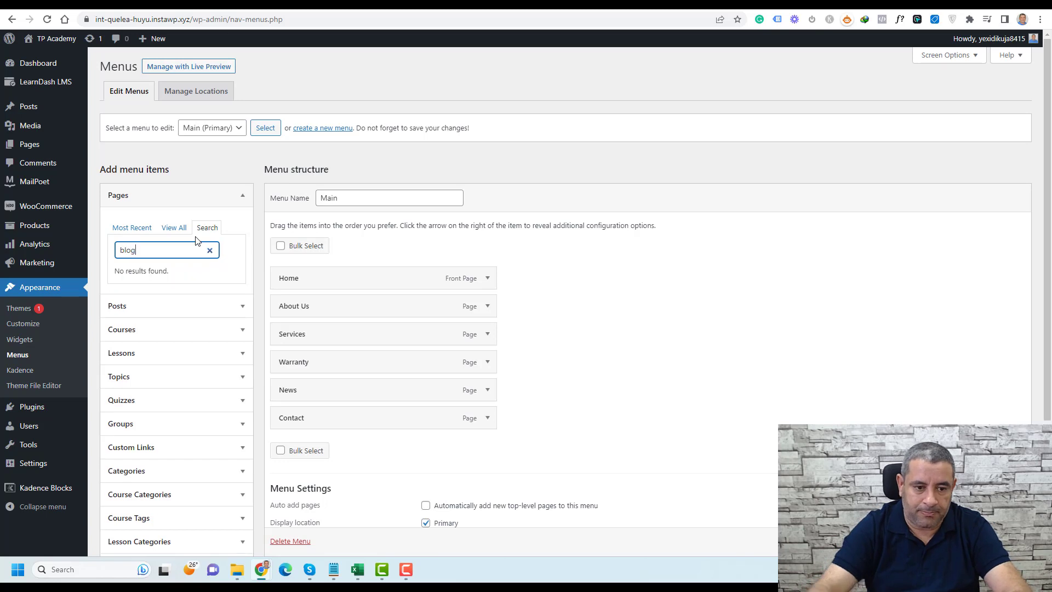
left_click(119, 273)
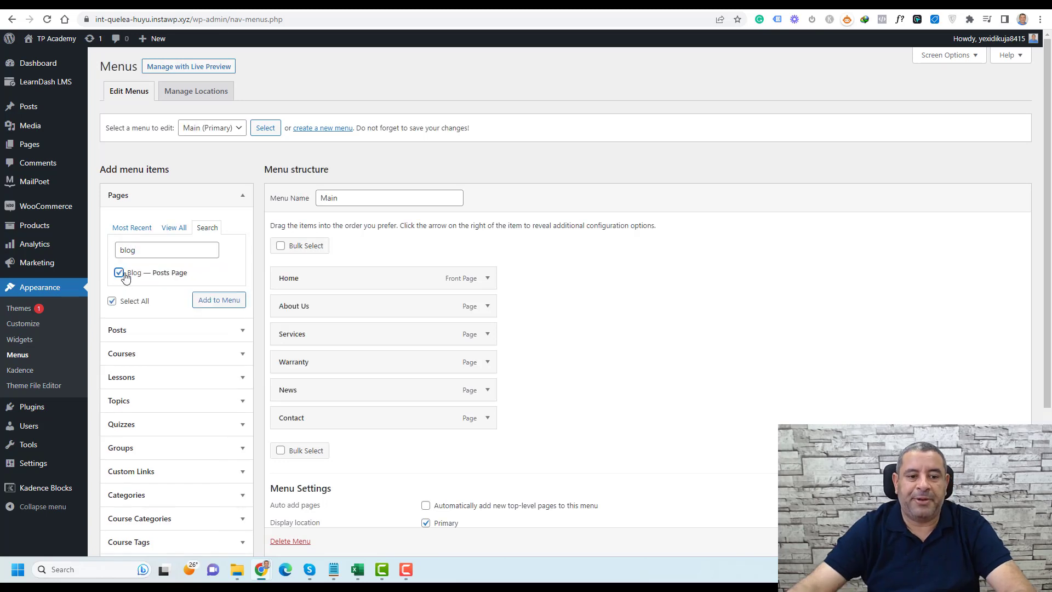
left_click(216, 306)
Place the Blog item between News and Contact in the Main menu and save the menu
left_click_drag(354, 444, 351, 417)
scroll(657, 351, "down", 3)
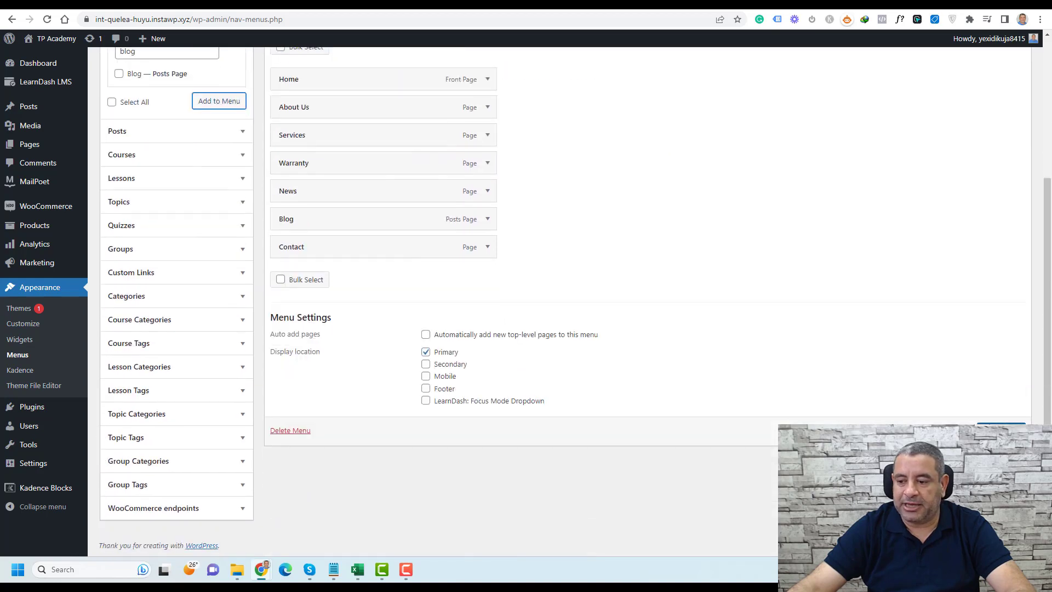
left_click(1001, 432)
Reload the live site's home page, open Blog from its navigation and look through the listed posts
left_click(778, 5)
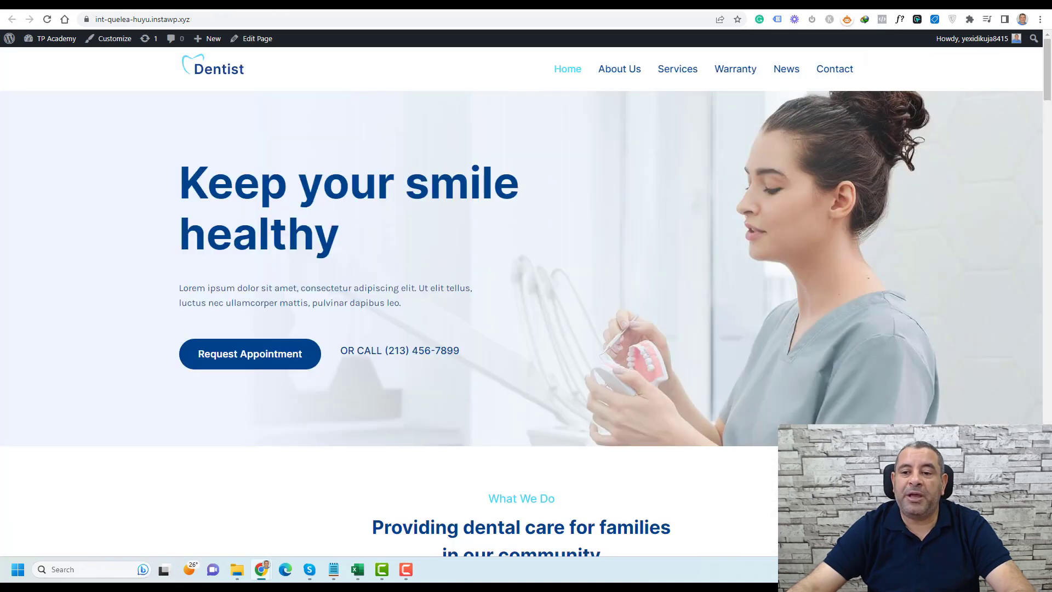
left_click(47, 20)
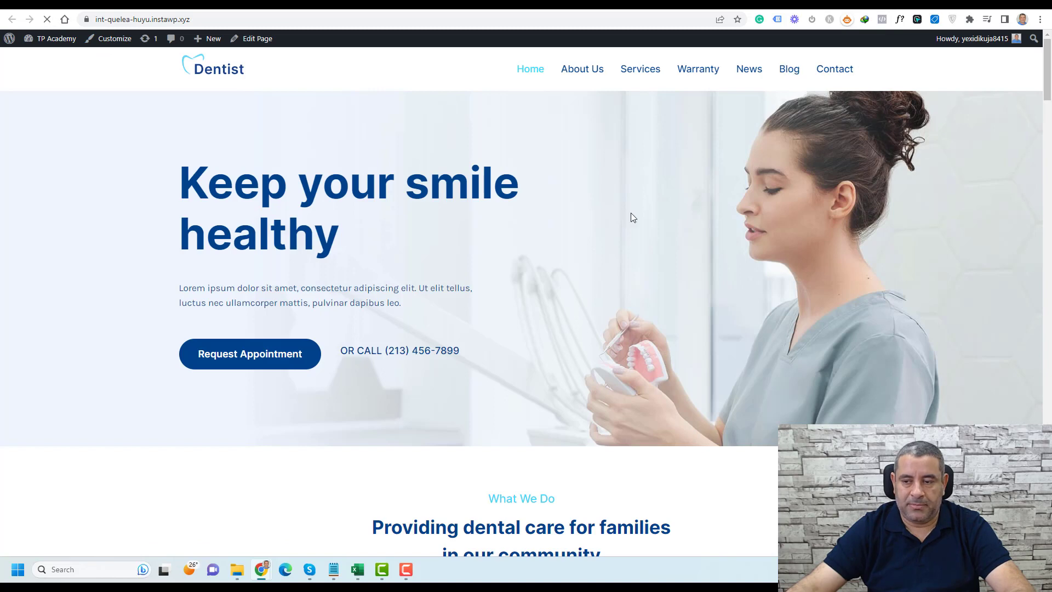
left_click(791, 73)
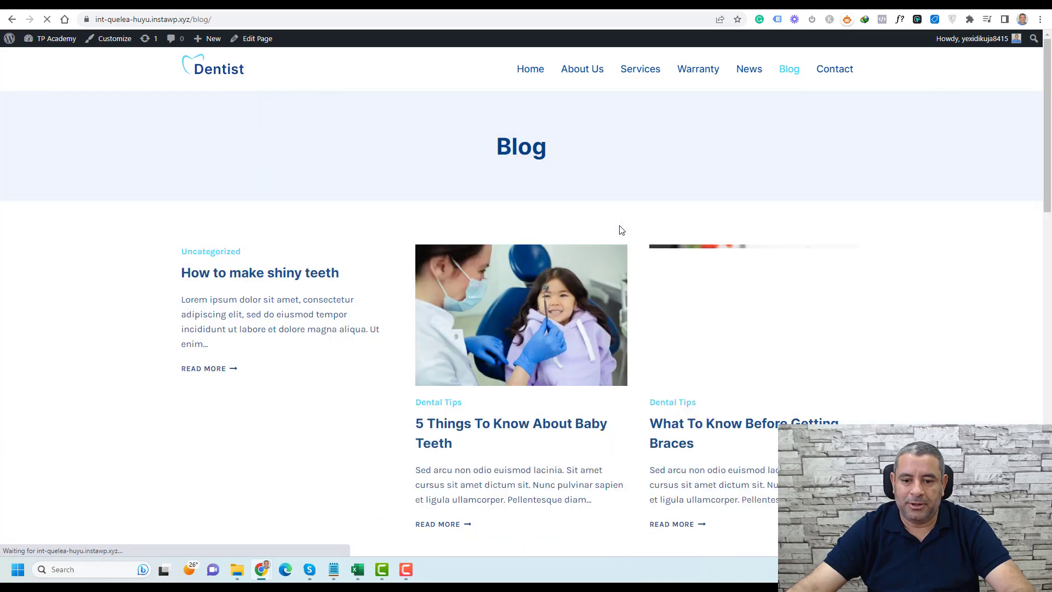
scroll(619, 226, "down", 5)
scroll(660, 267, "down", 7)
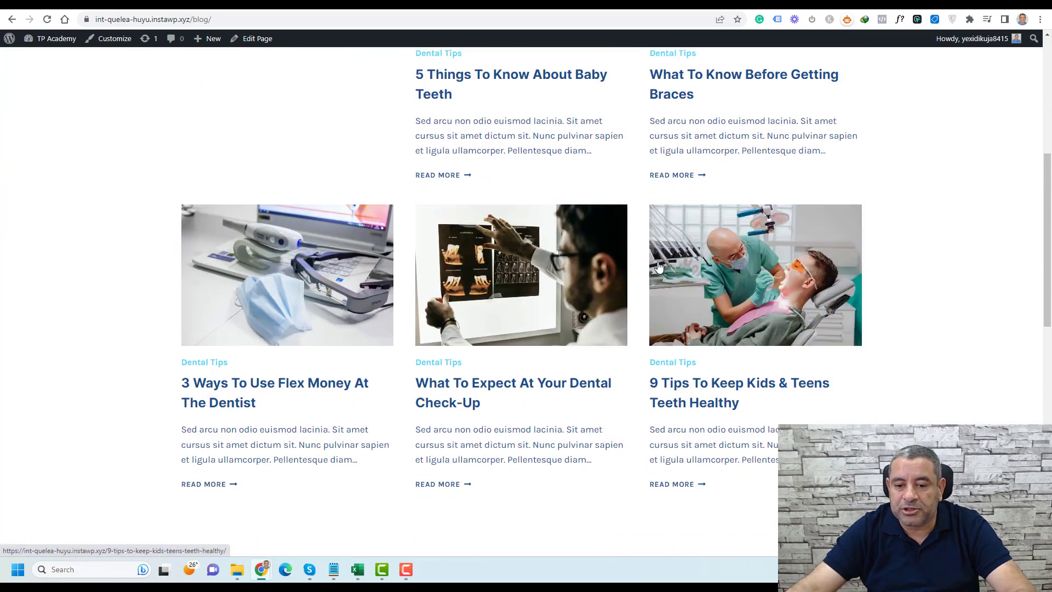
scroll(659, 267, "up", 10)
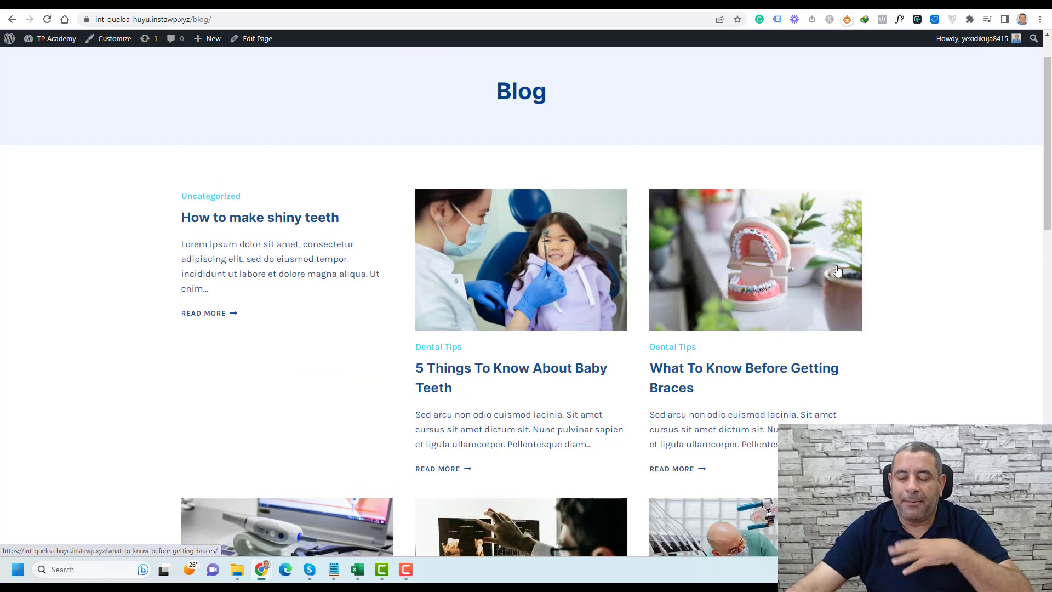
scroll(608, 257, "down", 10)
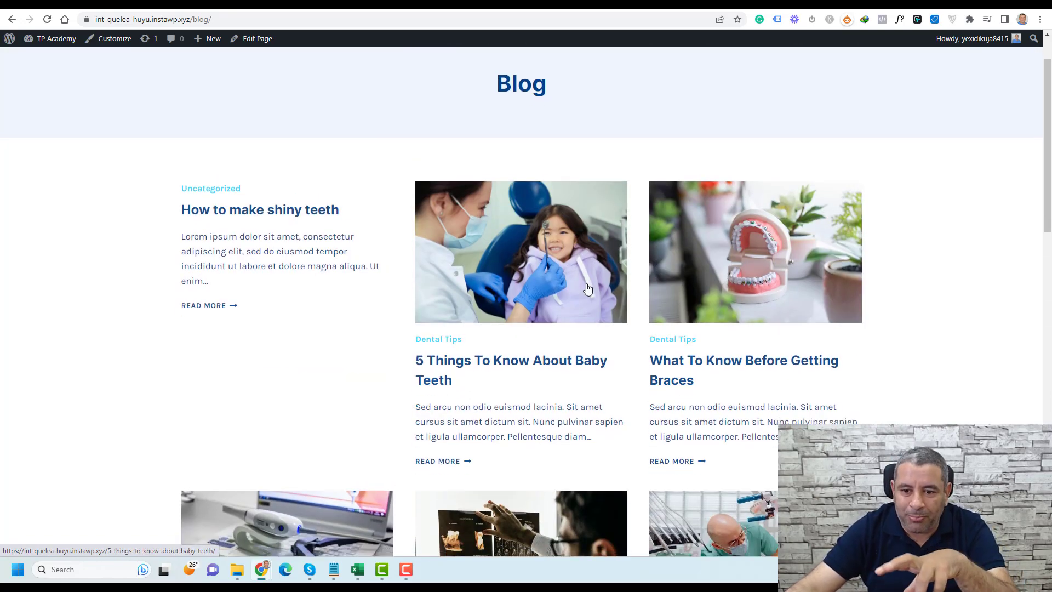
scroll(536, 211, "up", 10)
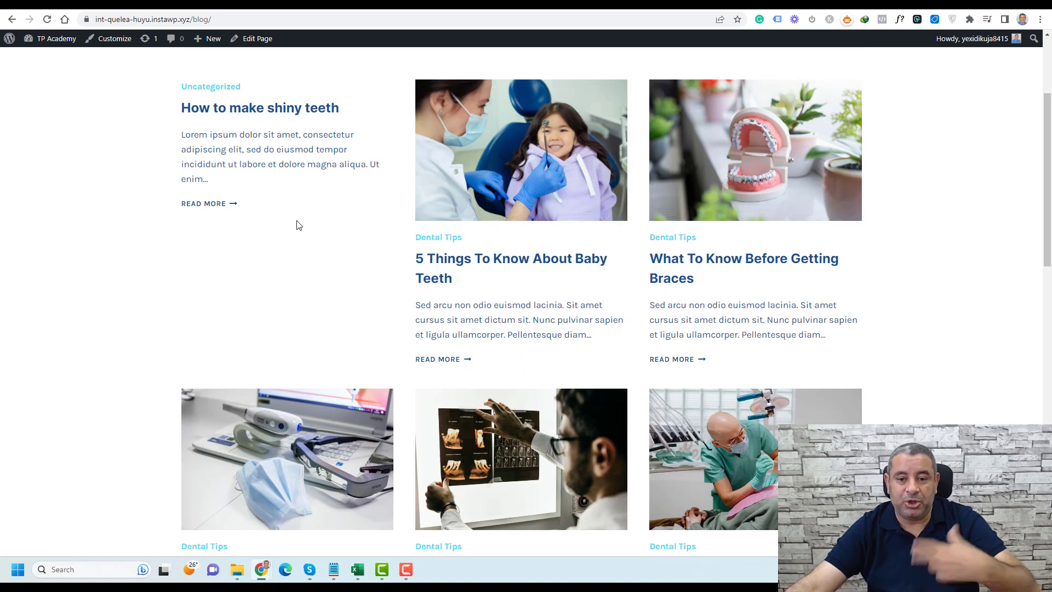
scroll(299, 225, "up", 3)
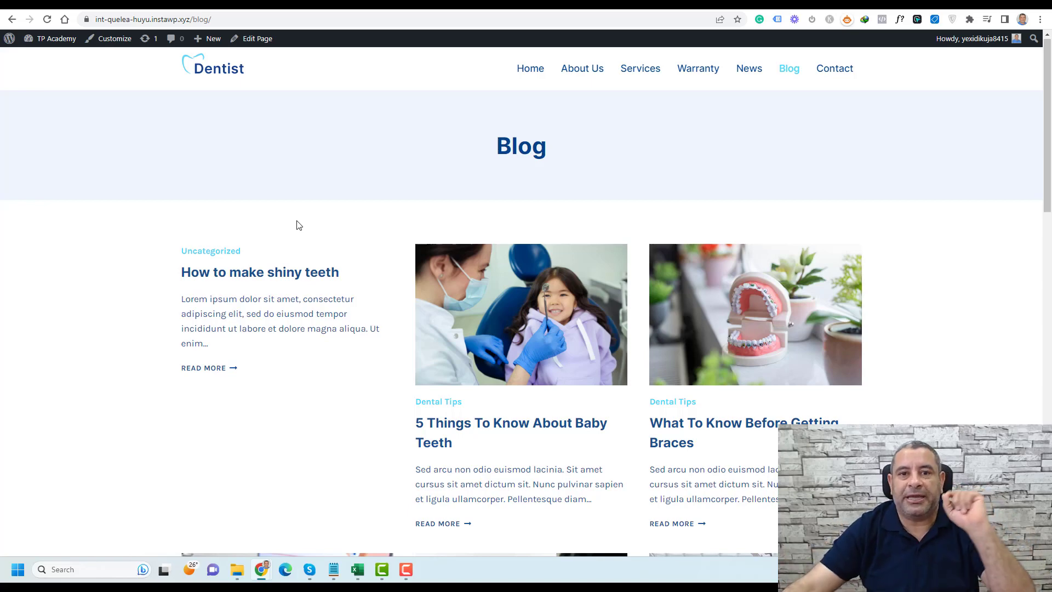
scroll(726, 304, "down", 5)
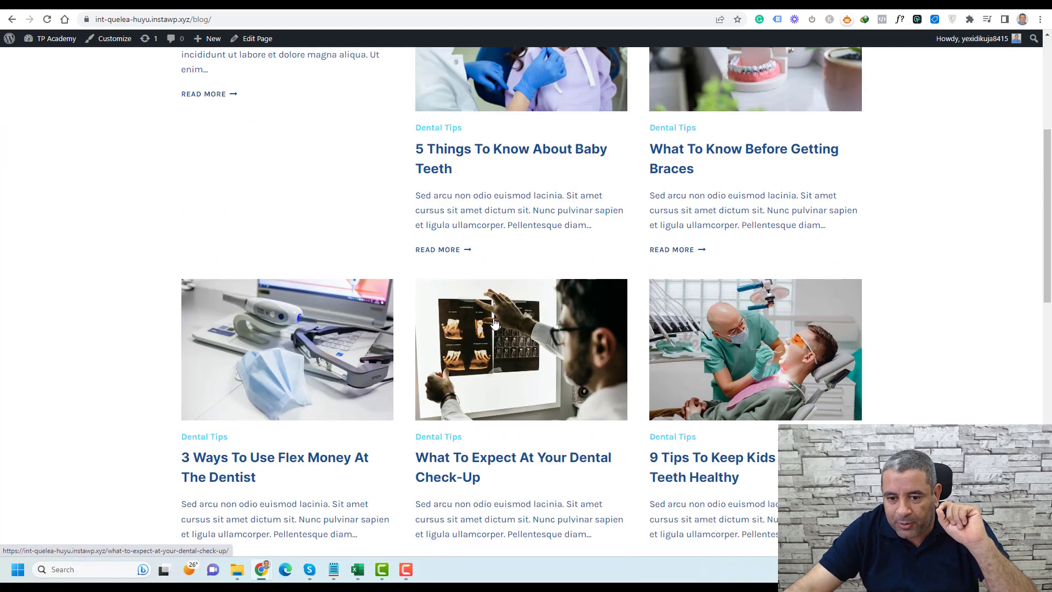
scroll(530, 308, "up", 5)
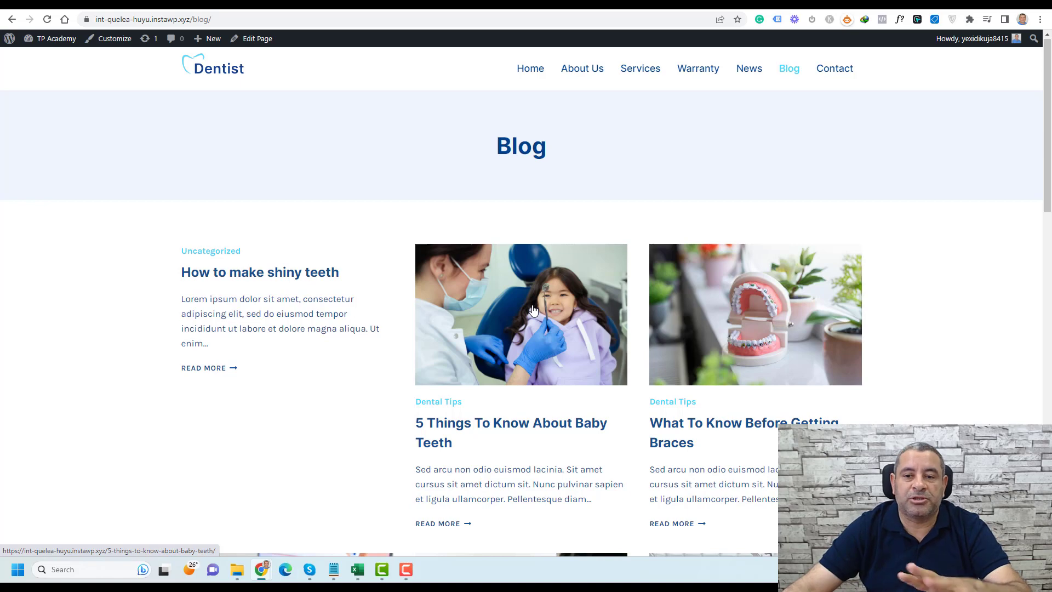
Set pexels-linkedin-sales-navigator-2182979.jpg from the media library as the featured image of the "How to make shiny teeth" post and update the post
left_click(575, 8)
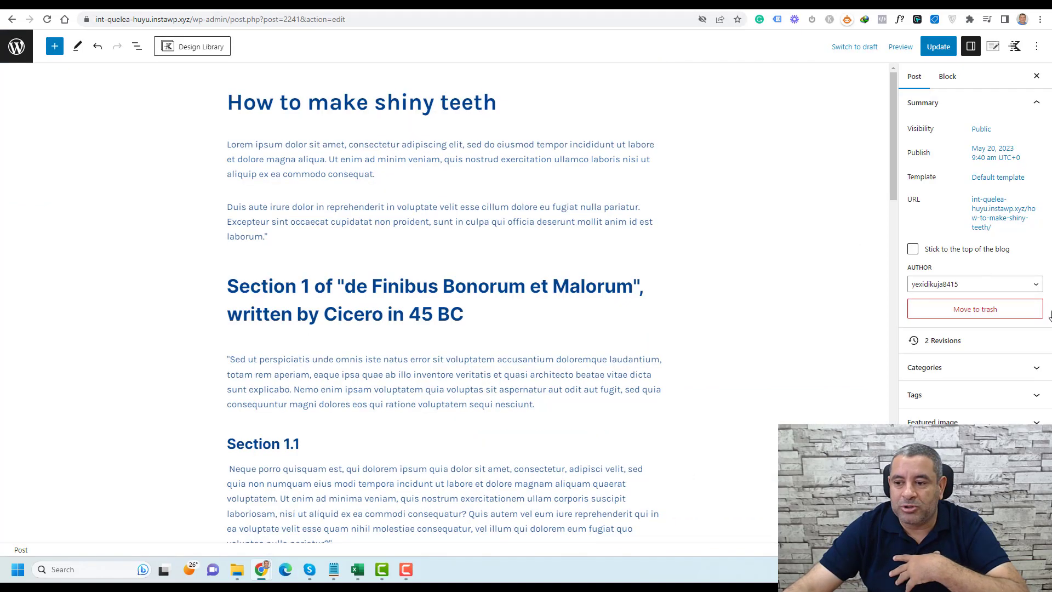
left_click(975, 420)
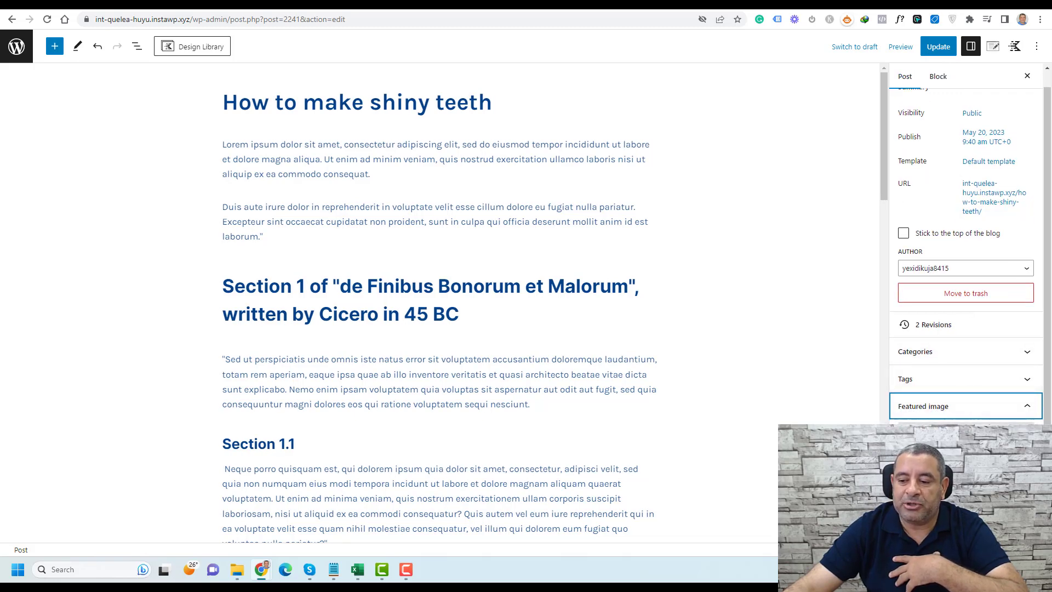
left_click(966, 434)
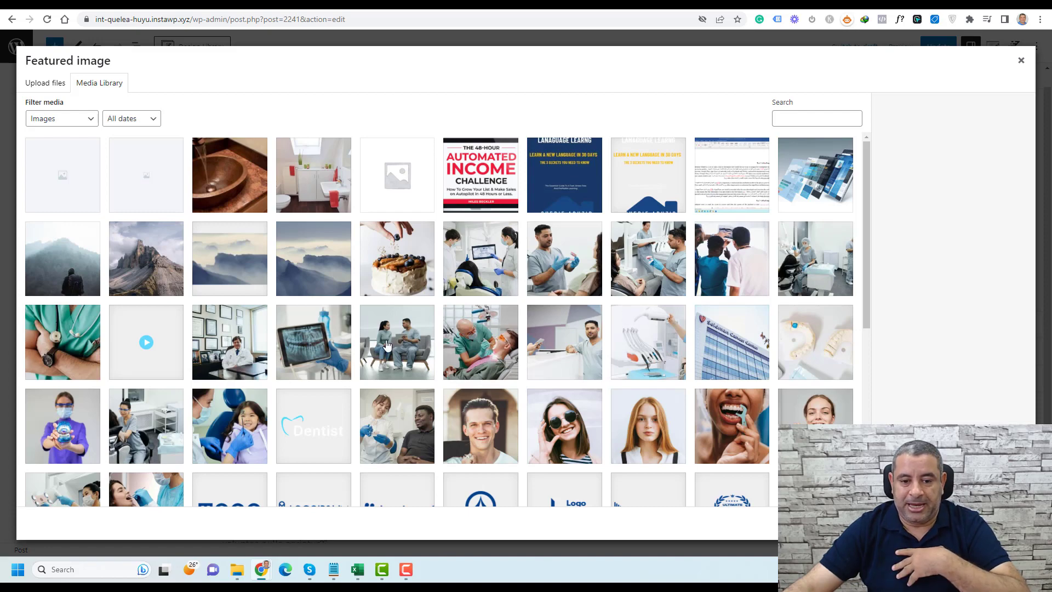
left_click(262, 347)
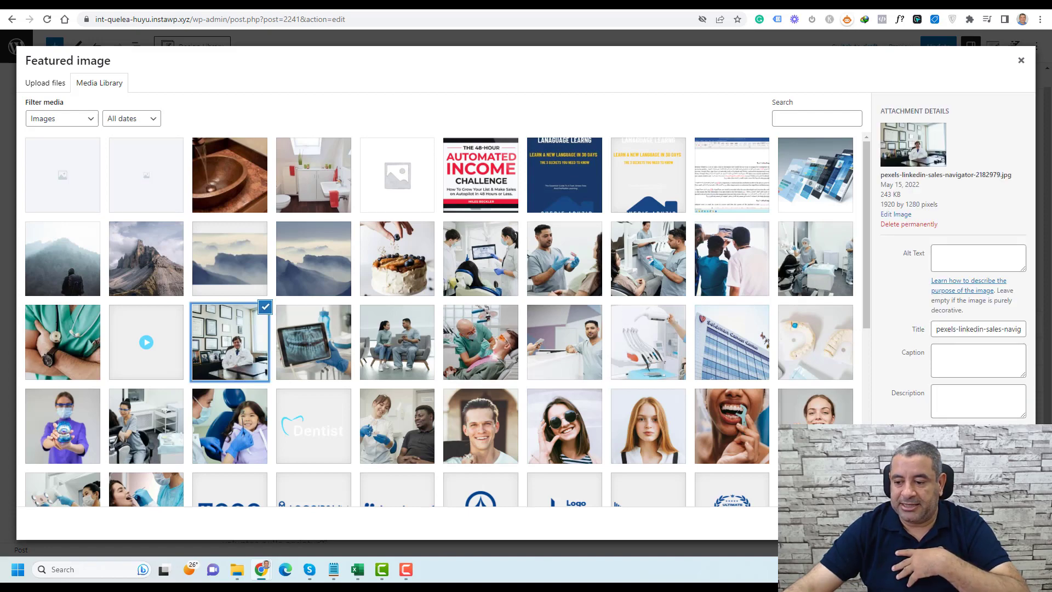
left_click(991, 524)
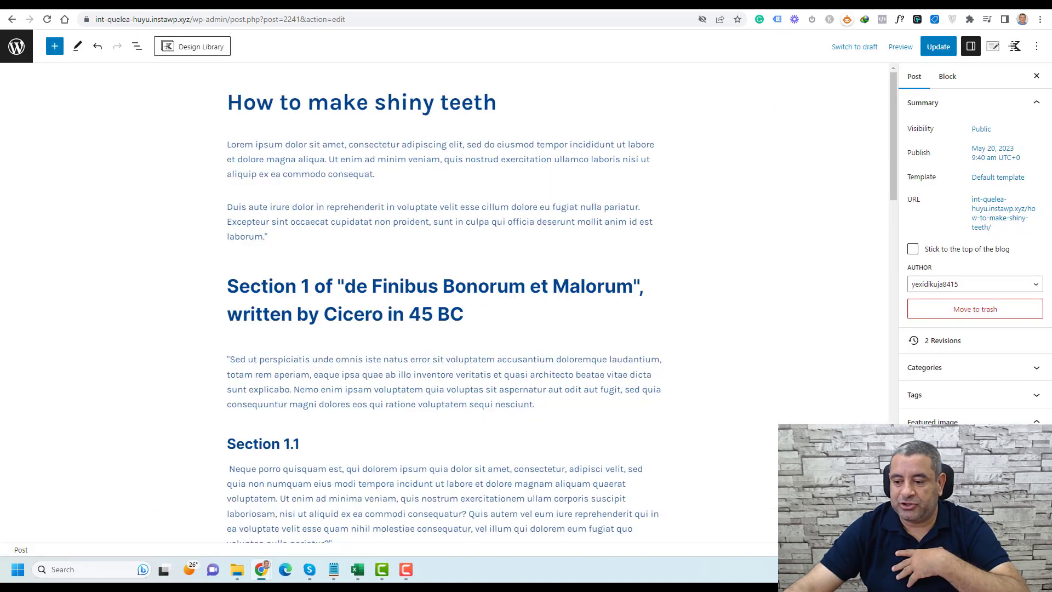
left_click(938, 50)
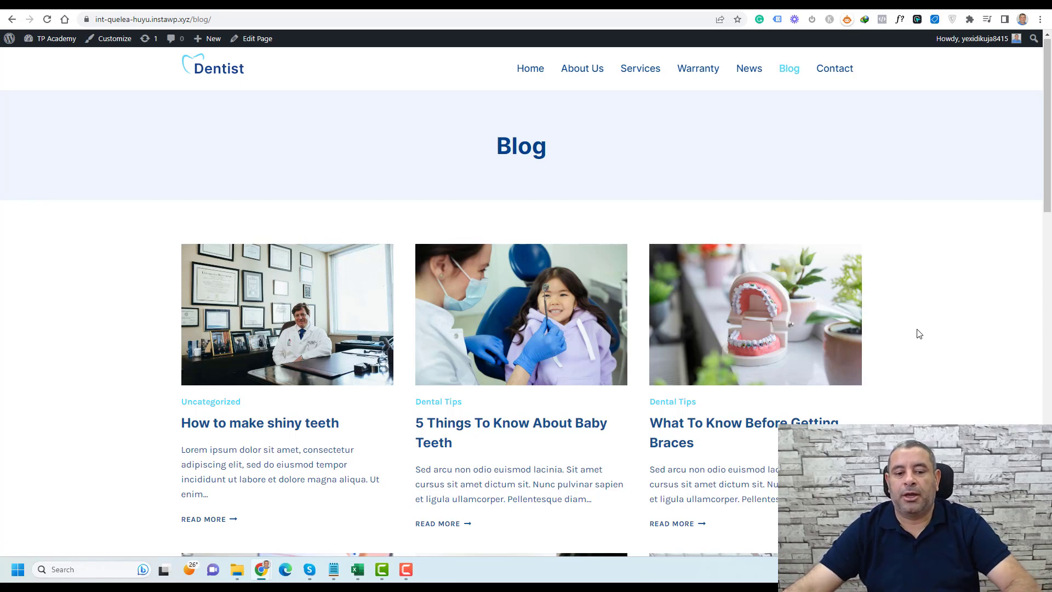
Look through the live Blog page, examining the post cards and their featured images
scroll(919, 333, "down", 5)
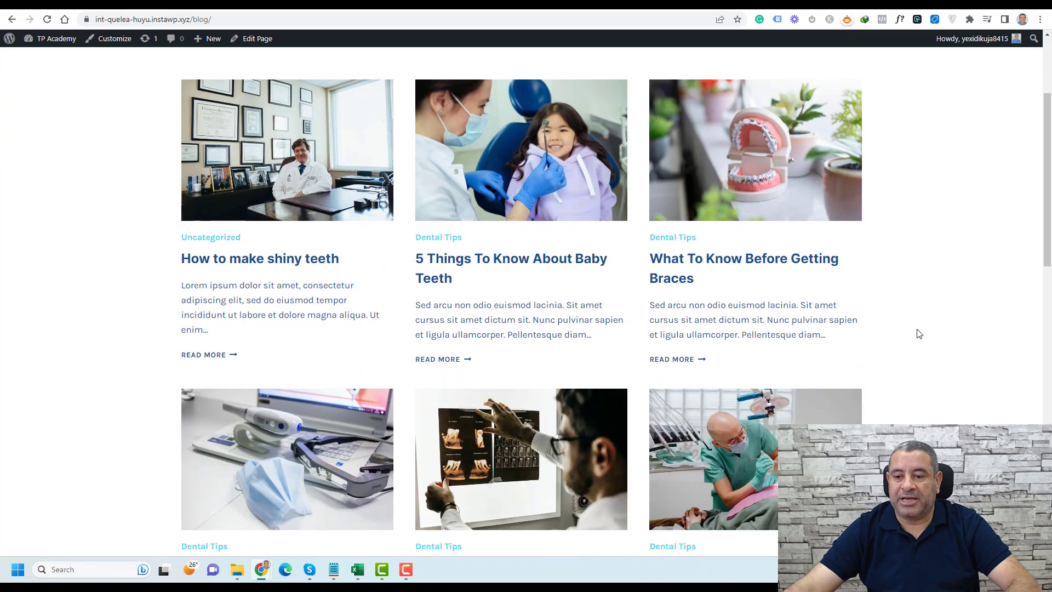
scroll(466, 333, "down", 5)
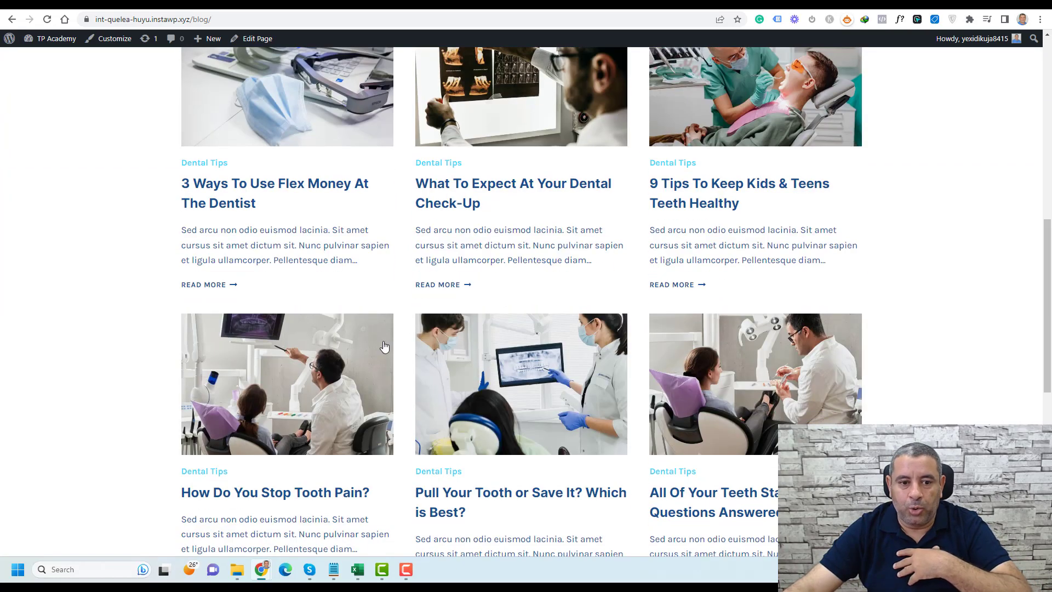
scroll(383, 348, "down", 5)
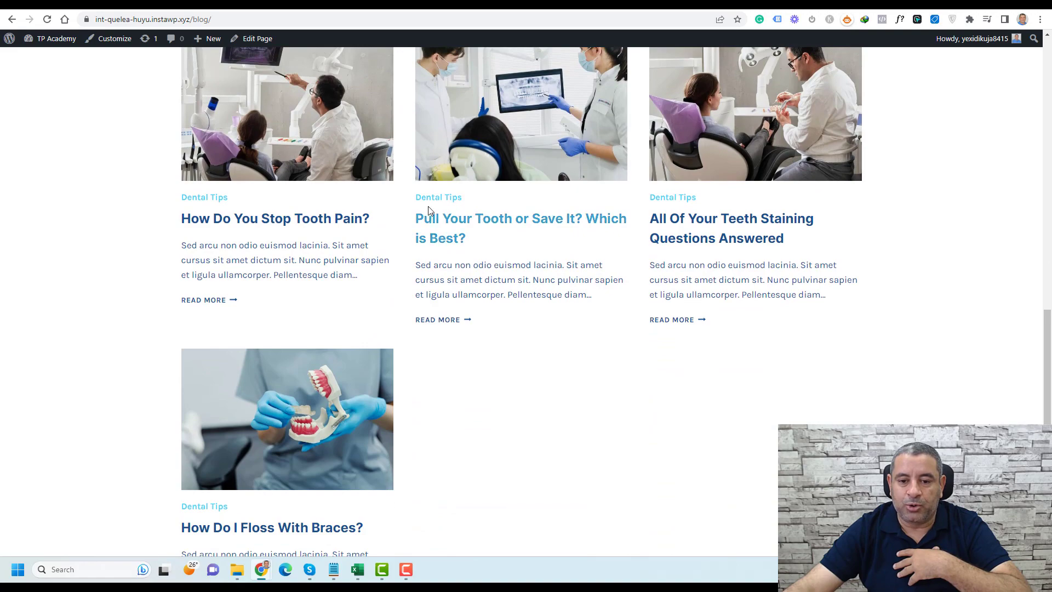
scroll(465, 359, "up", 5)
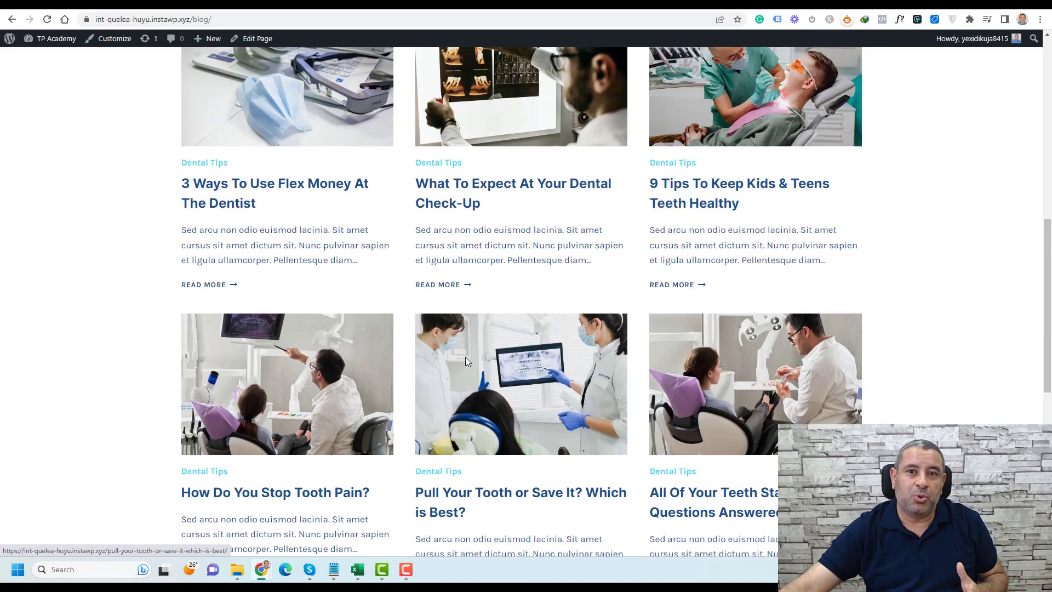
scroll(466, 362, "up", 4)
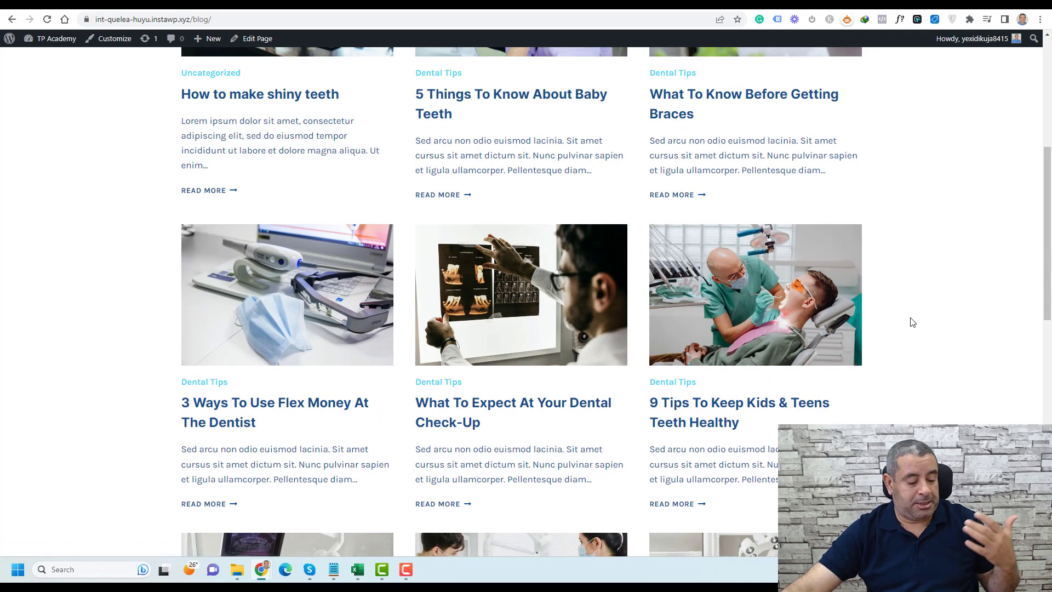
File the "How to make shiny teeth" post under a new "Cure Theeth" category instead of Uncategorized and update the post
scroll(914, 323, "up", 4)
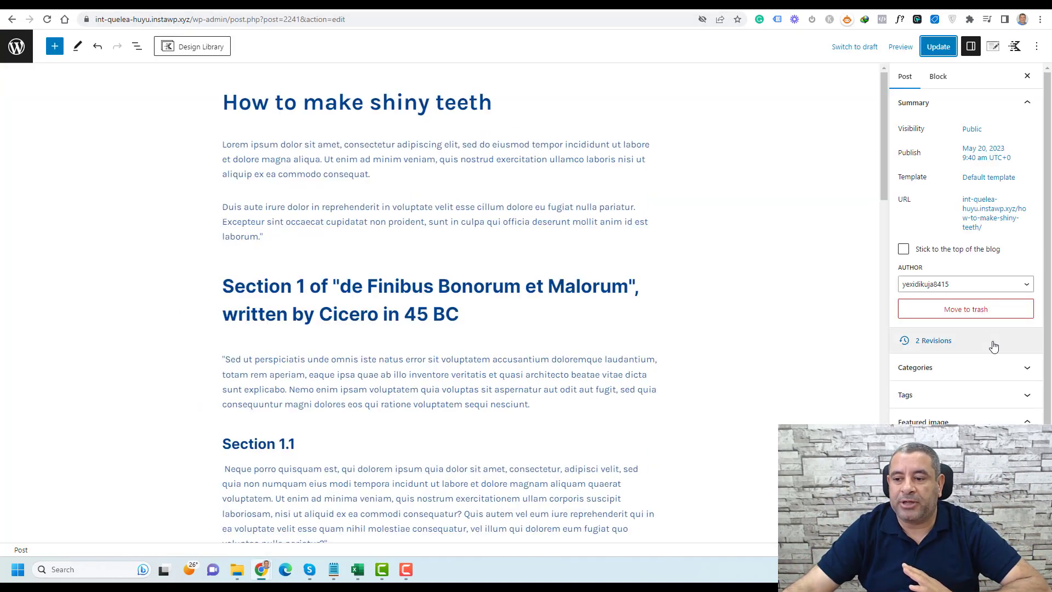
scroll(991, 345, "down", 3)
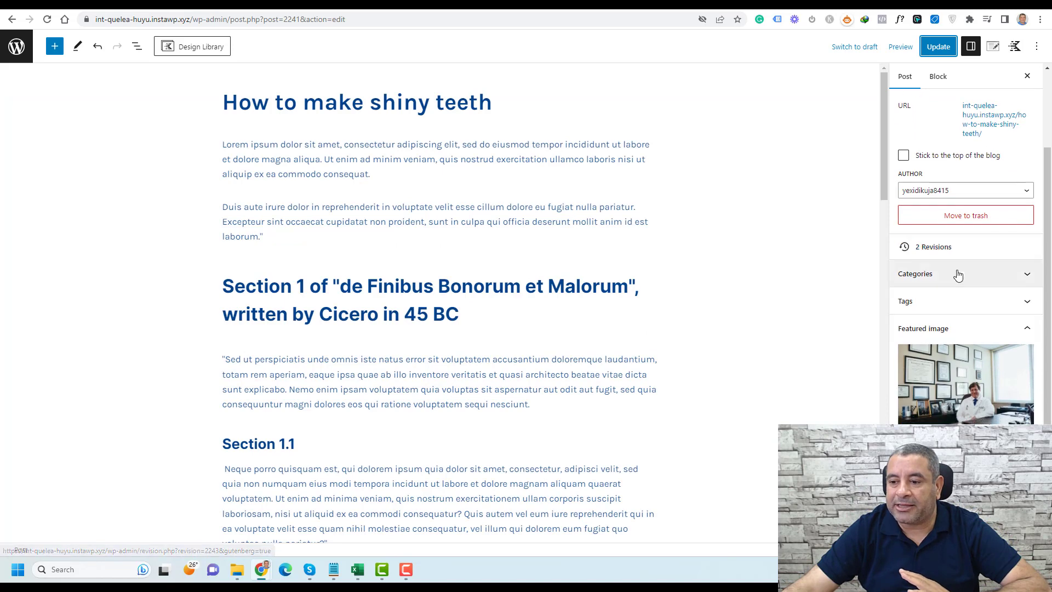
left_click(965, 274)
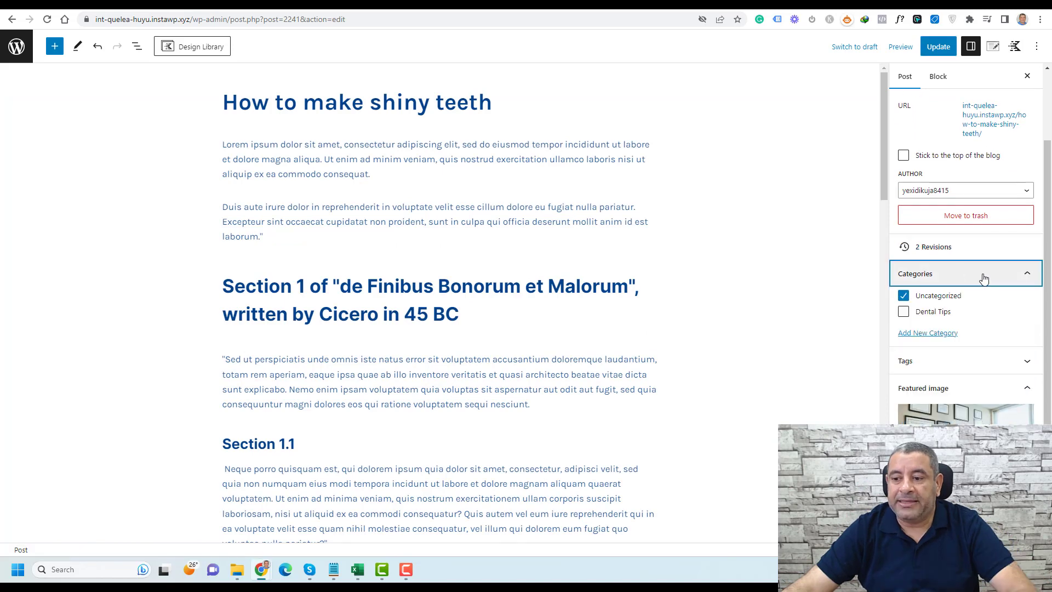
left_click(904, 312)
left_click(904, 296)
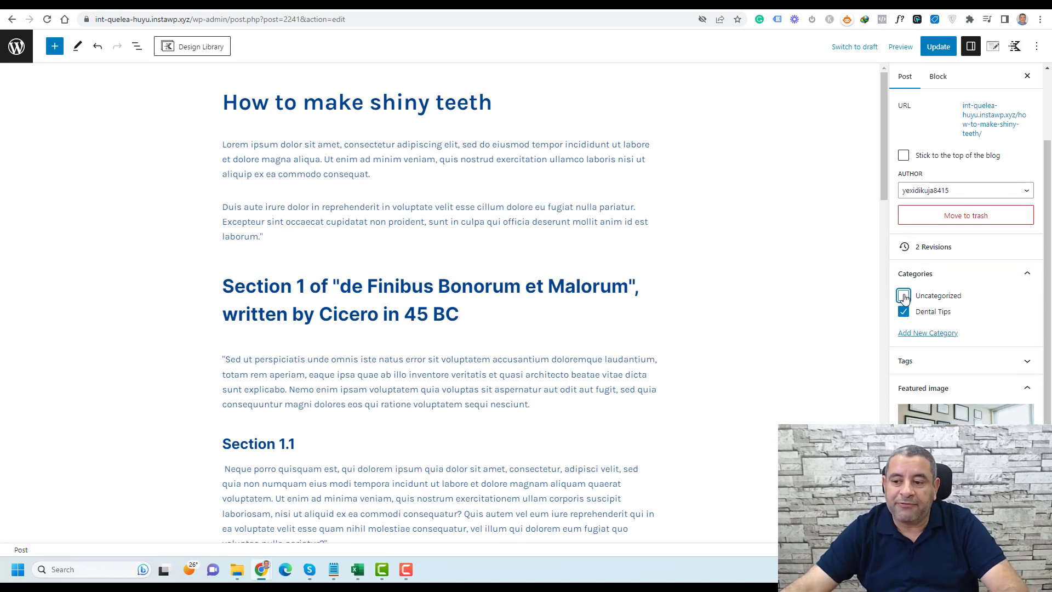
left_click(928, 334)
left_click(934, 362)
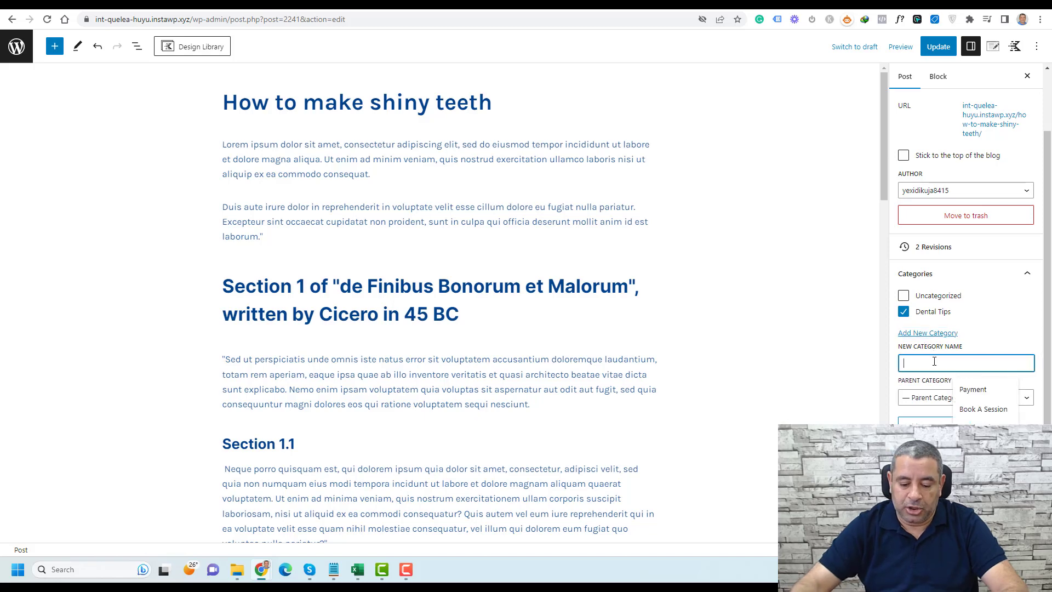
type("Cure Theeth")
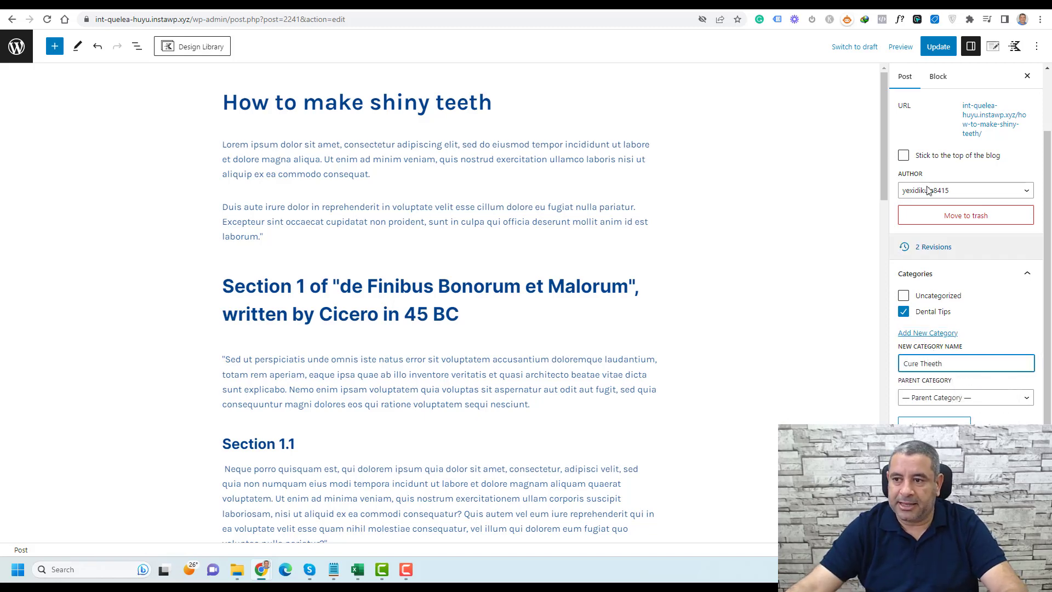
left_click(937, 53)
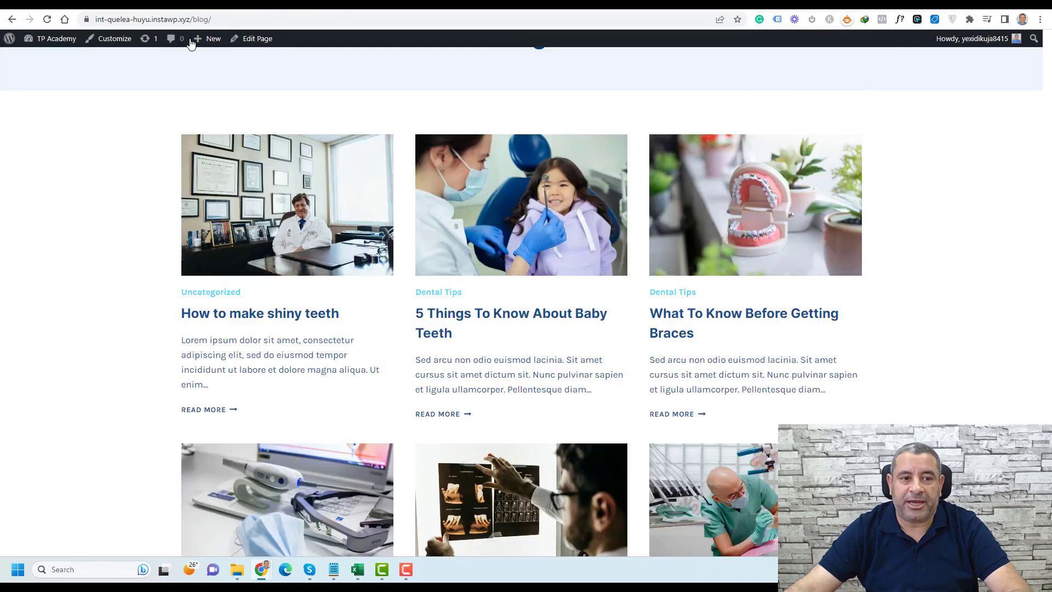
Reload the live Blog page and check the category shown on the "How to make shiny teeth" card
left_click(48, 21)
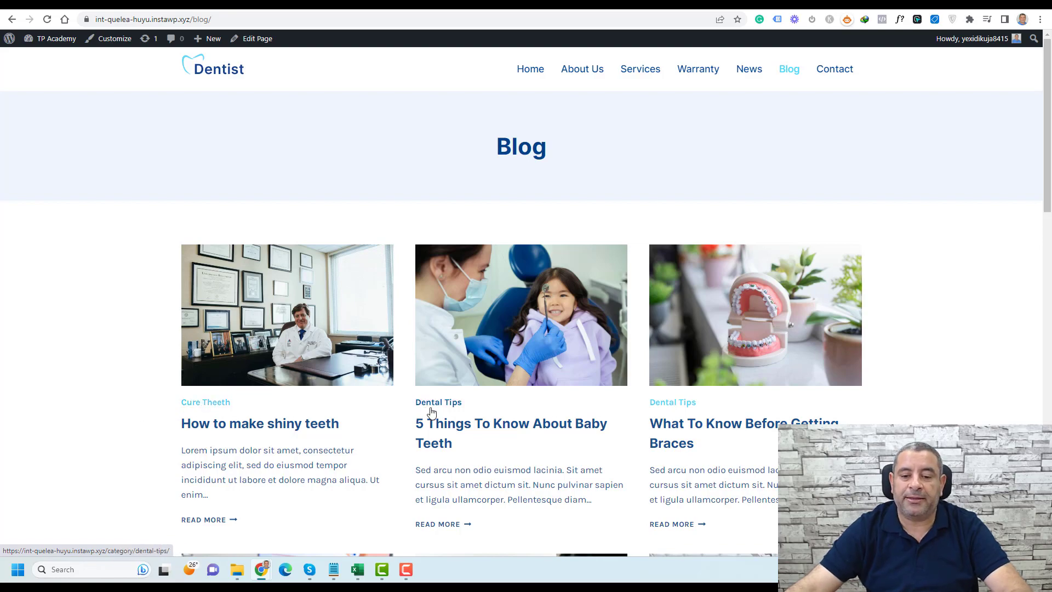
scroll(433, 405, "down", 3)
scroll(434, 390, "down", 1)
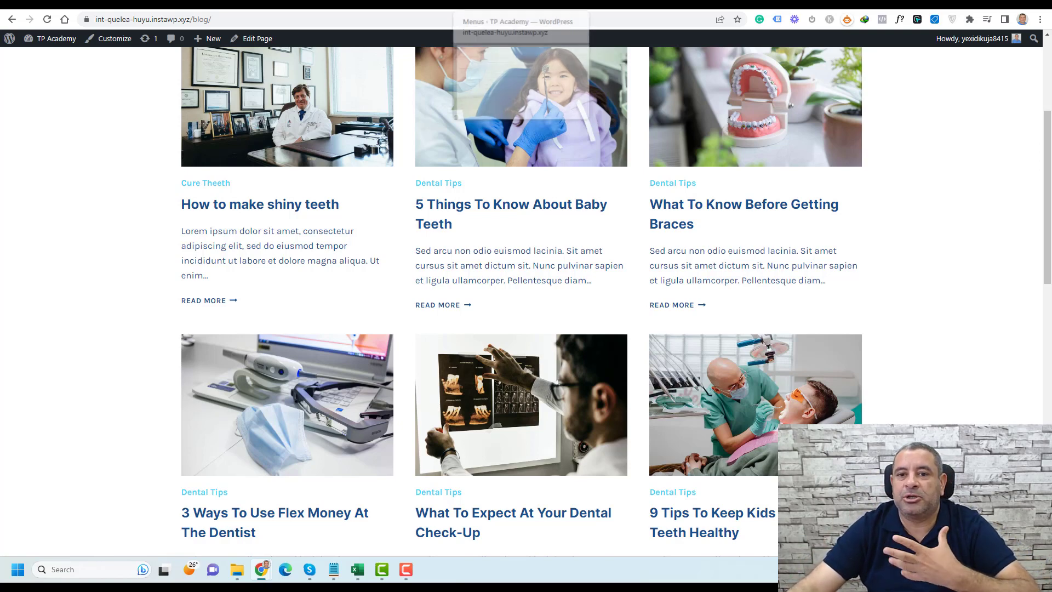
Find "Seopress" in the plugin directory and install and activate the SEOPress – On-site SEO plugin
left_click(717, 4)
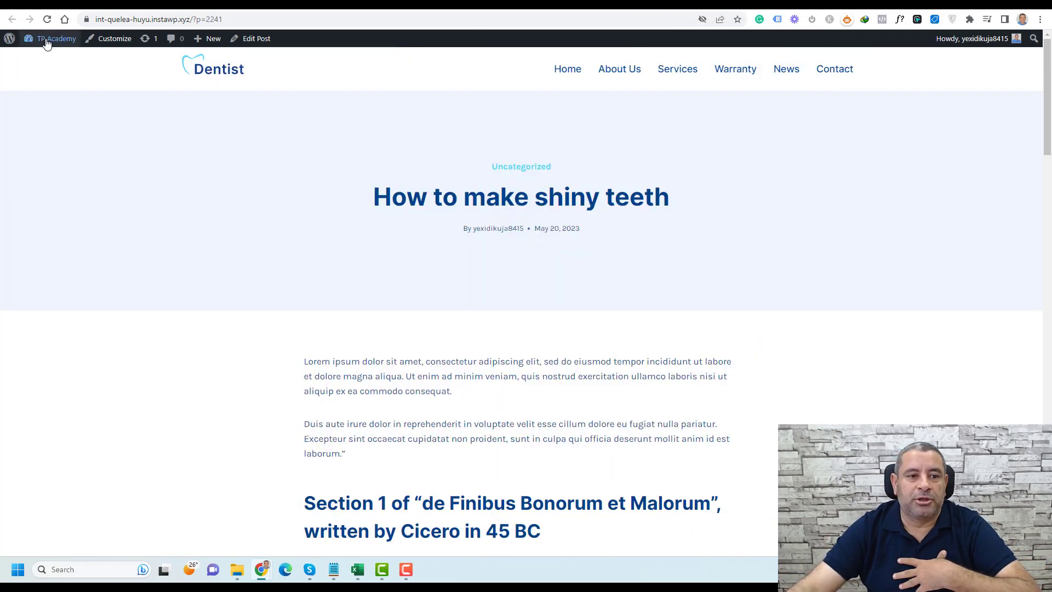
mouse_move(46, 41)
left_click(42, 62)
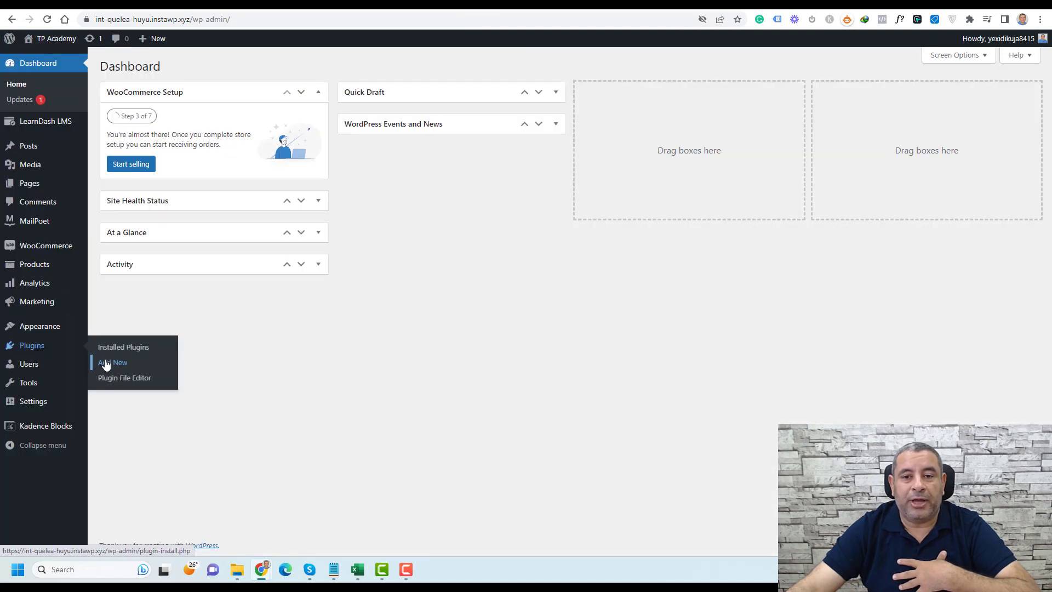
left_click(921, 98)
type("Seo")
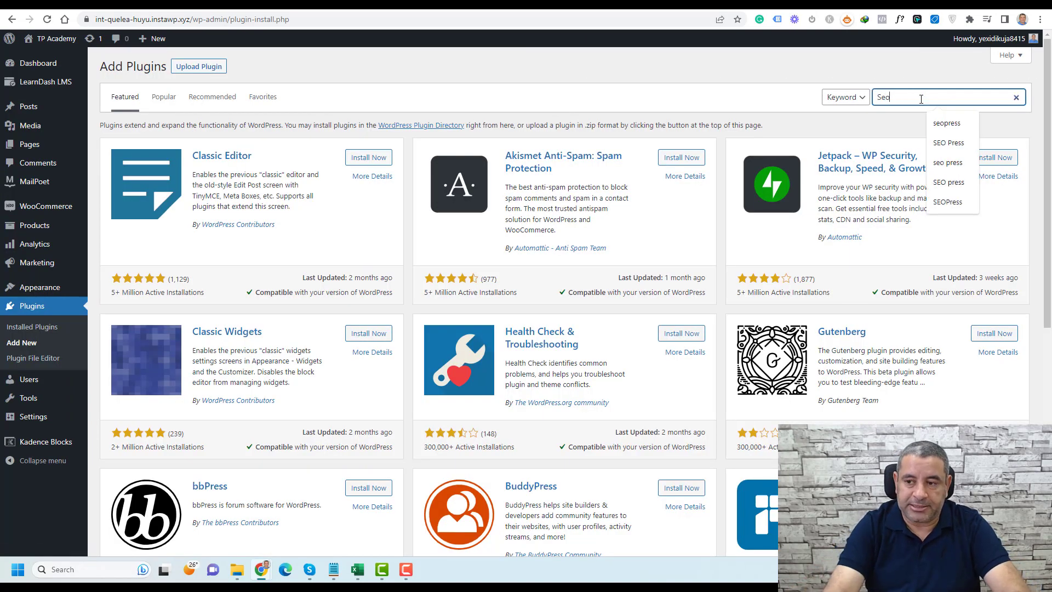
type("press")
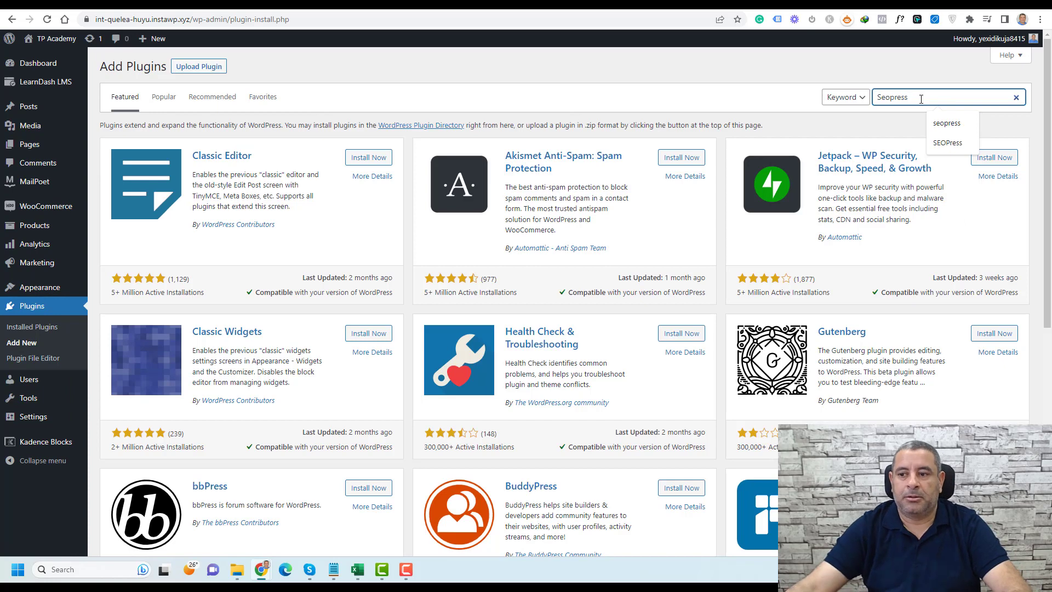
key("Return")
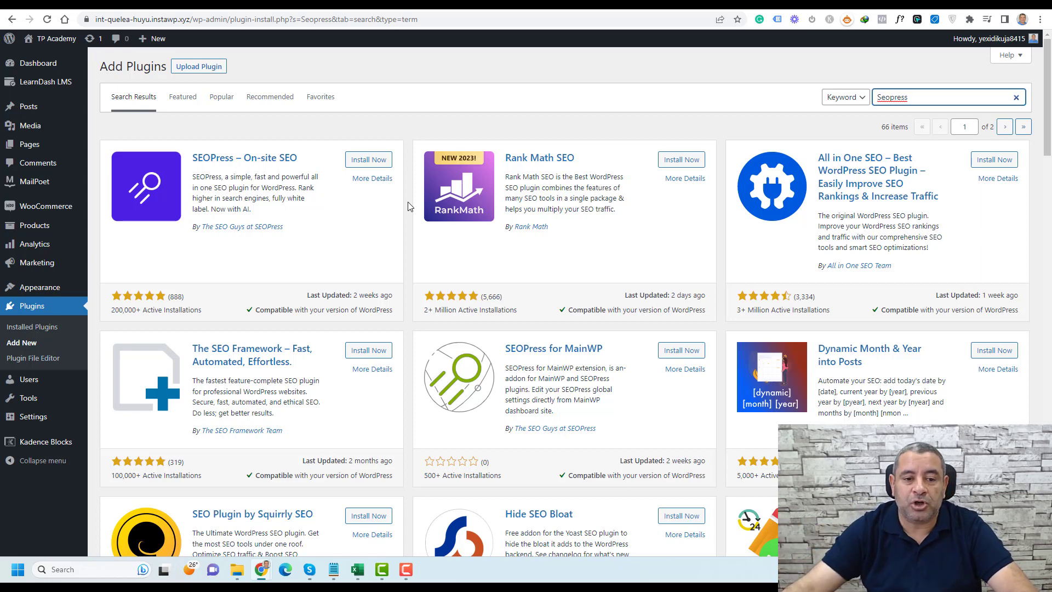
left_click(369, 161)
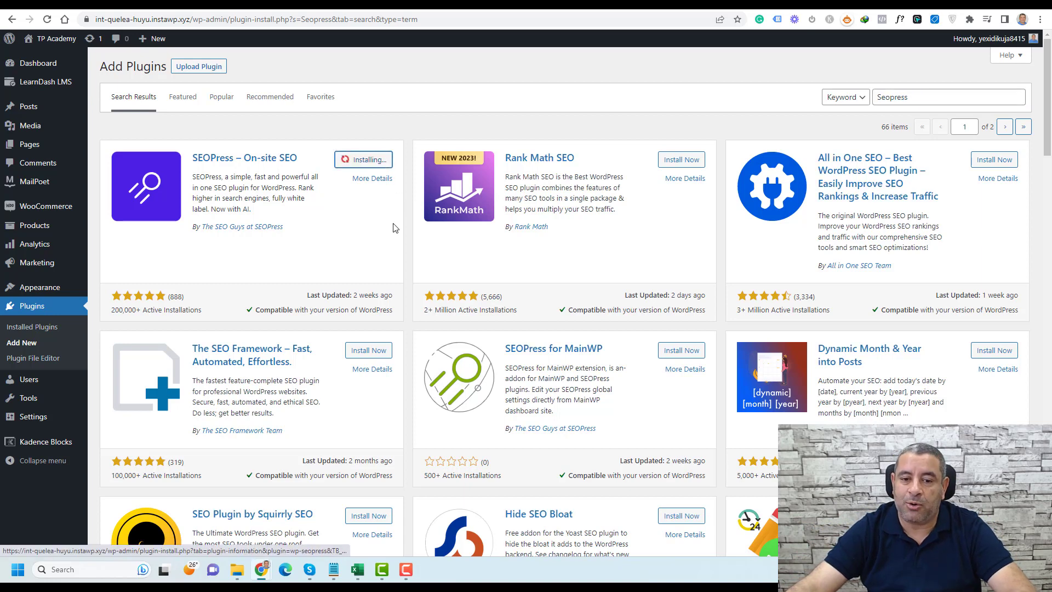
left_click(372, 160)
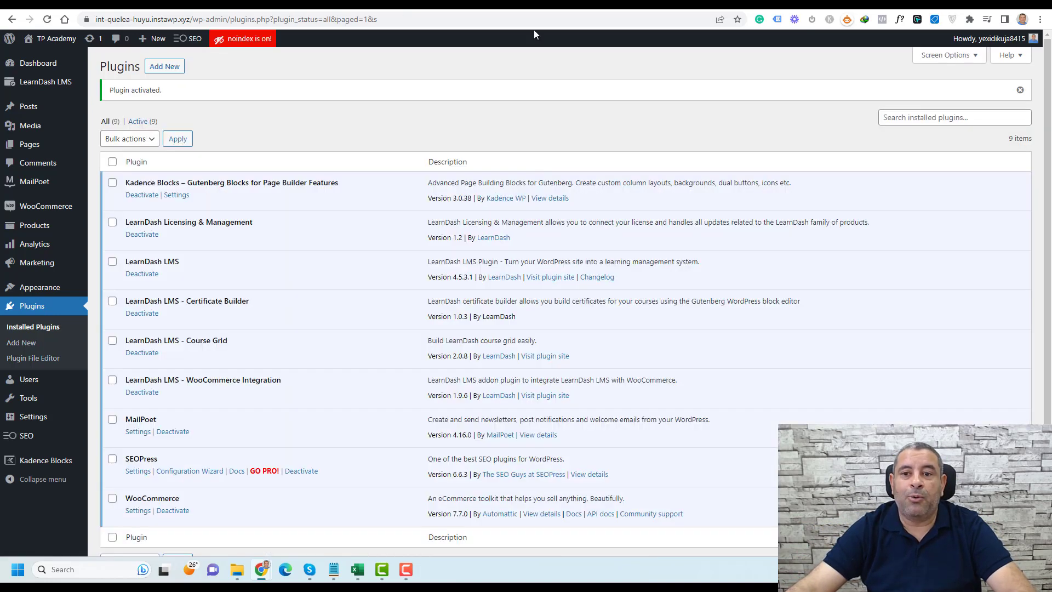
Reload the "How to make shiny teeth" post editor and bring up the SEO section below the post content
left_click(559, 5)
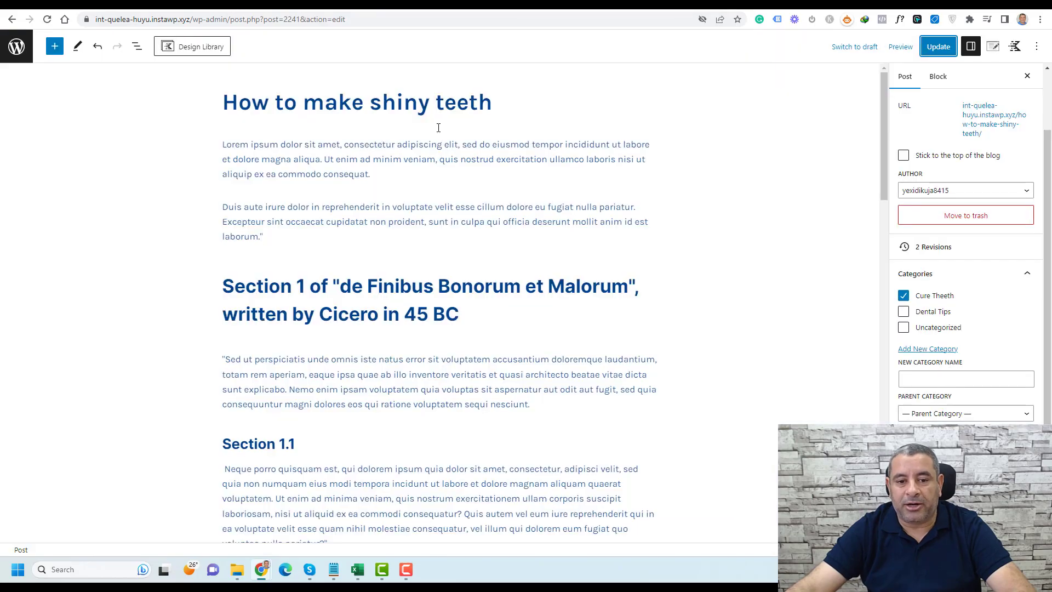
left_click(48, 19)
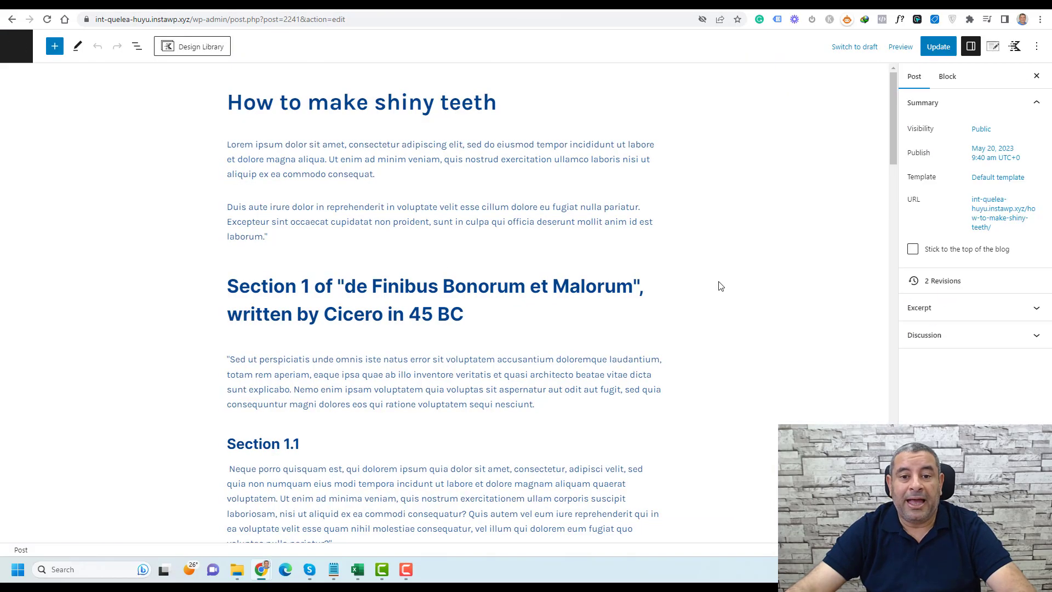
scroll(719, 284, "down", 8)
scroll(719, 286, "down", 20)
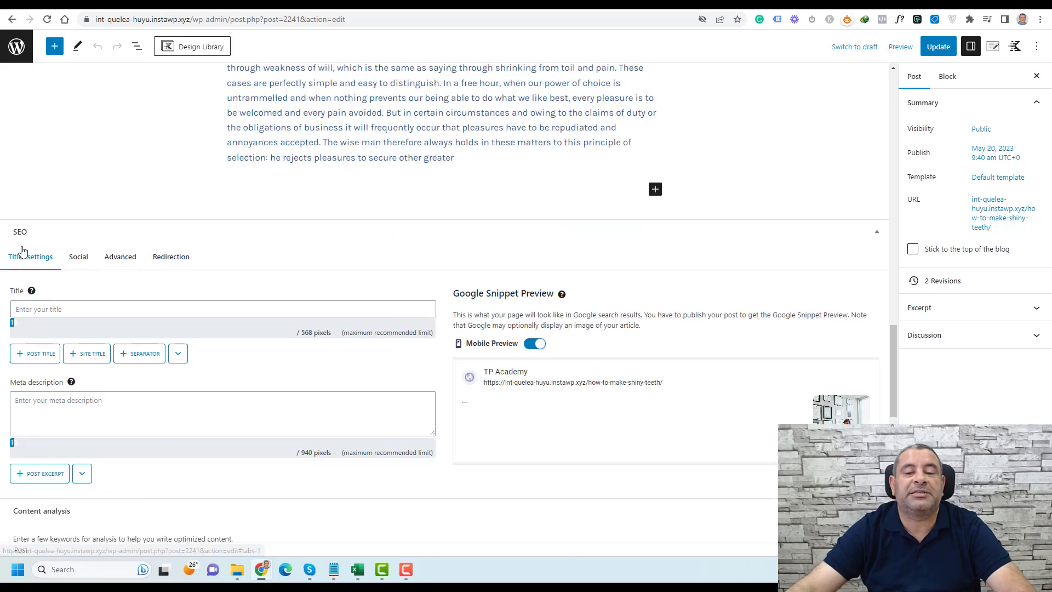
scroll(162, 311, "up", 4)
scroll(213, 298, "down", 6)
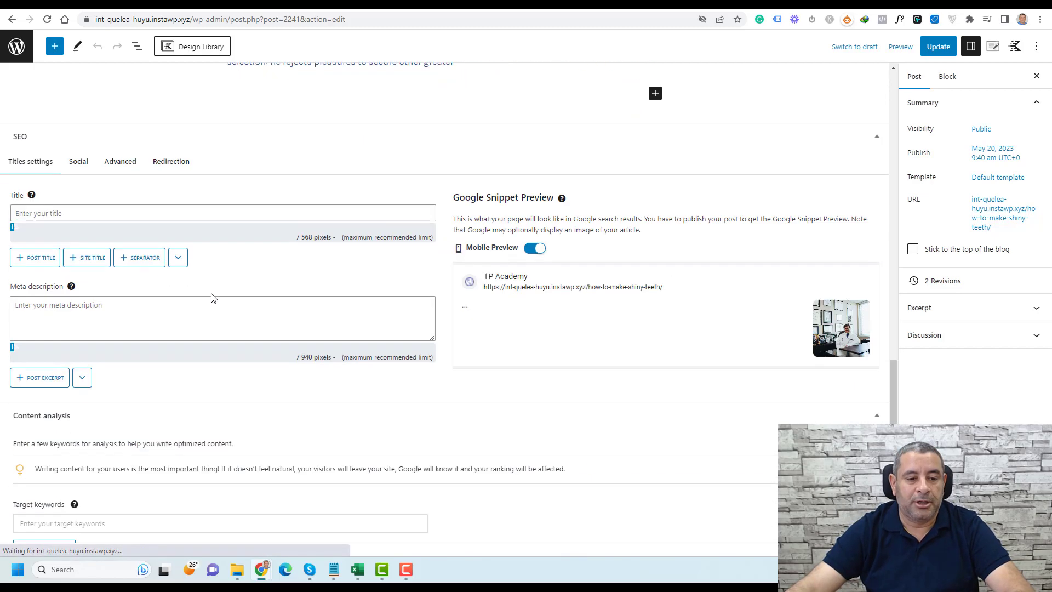
Copy the post title into the SEO title and extend it to "How to make shiny teeth in 2023"
left_click(105, 213)
scroll(414, 117, "up", 20)
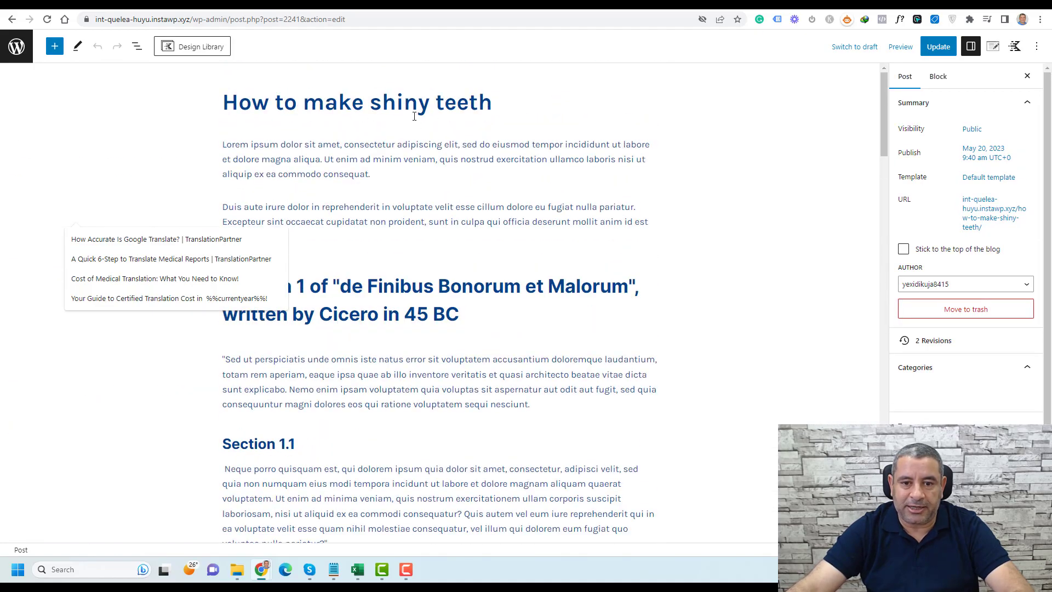
triple_click(414, 116)
key("ctrl+c")
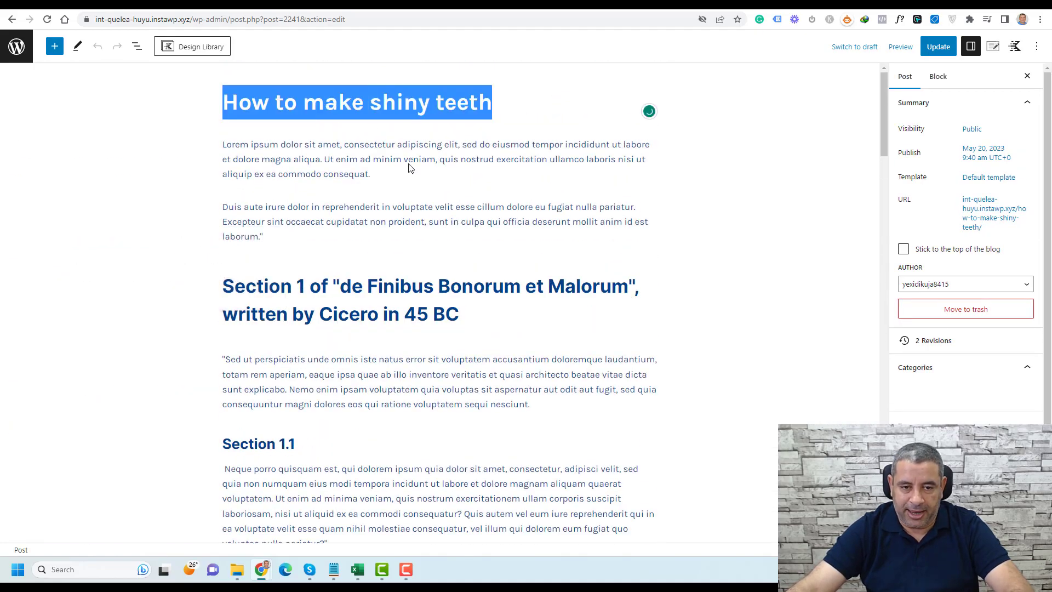
scroll(397, 289, "down", 6)
scroll(398, 289, "down", 20)
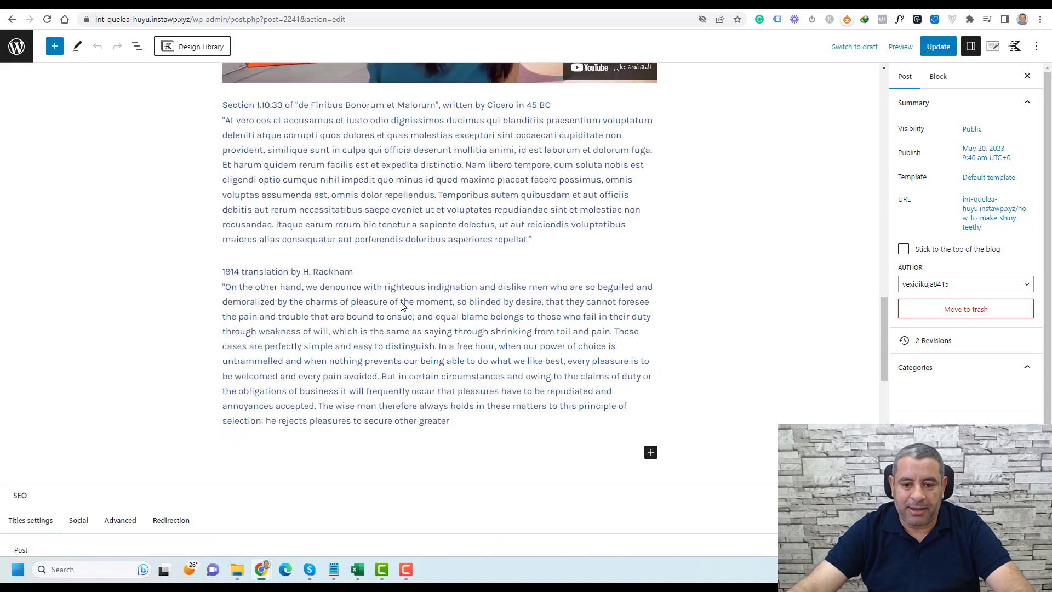
left_click(219, 210)
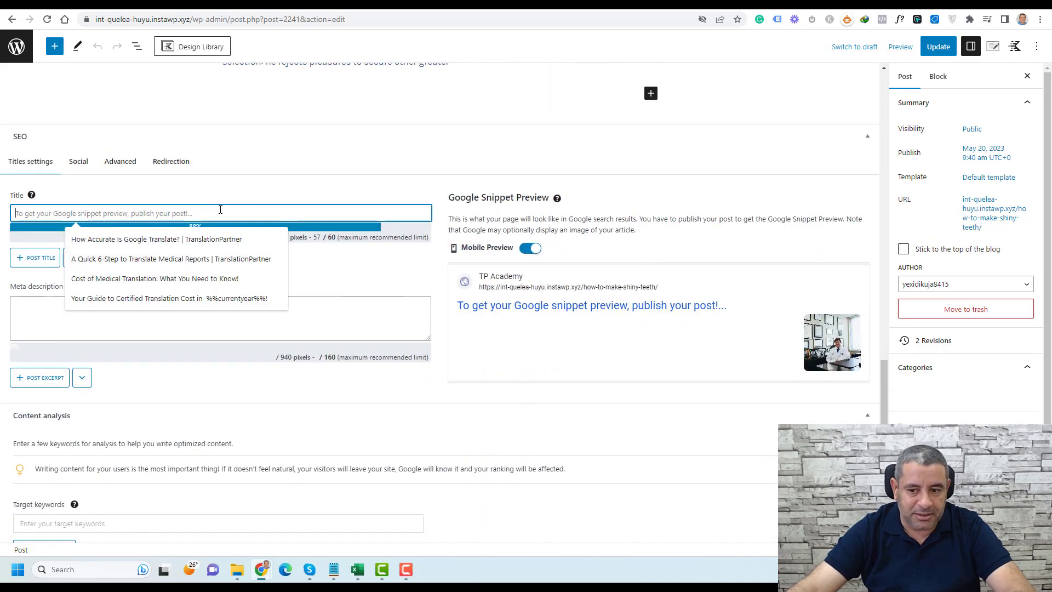
key("ctrl+v")
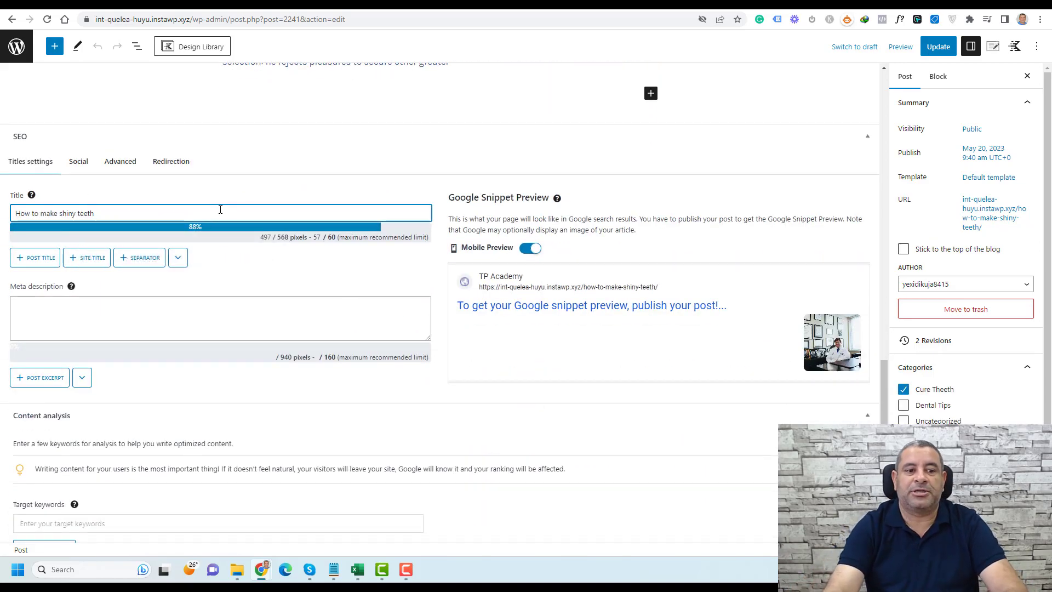
type("in 20")
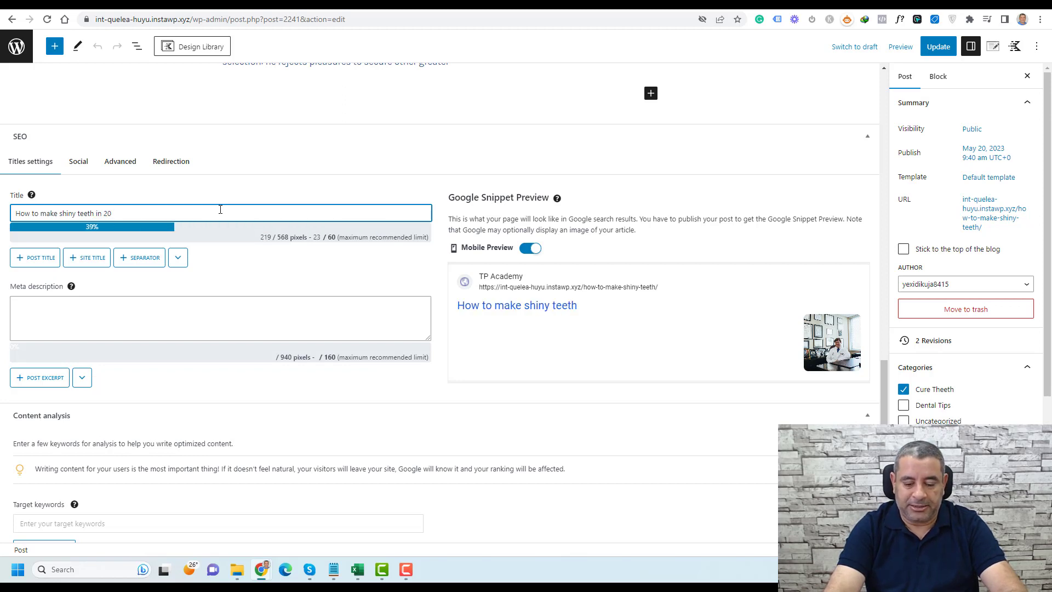
type("23")
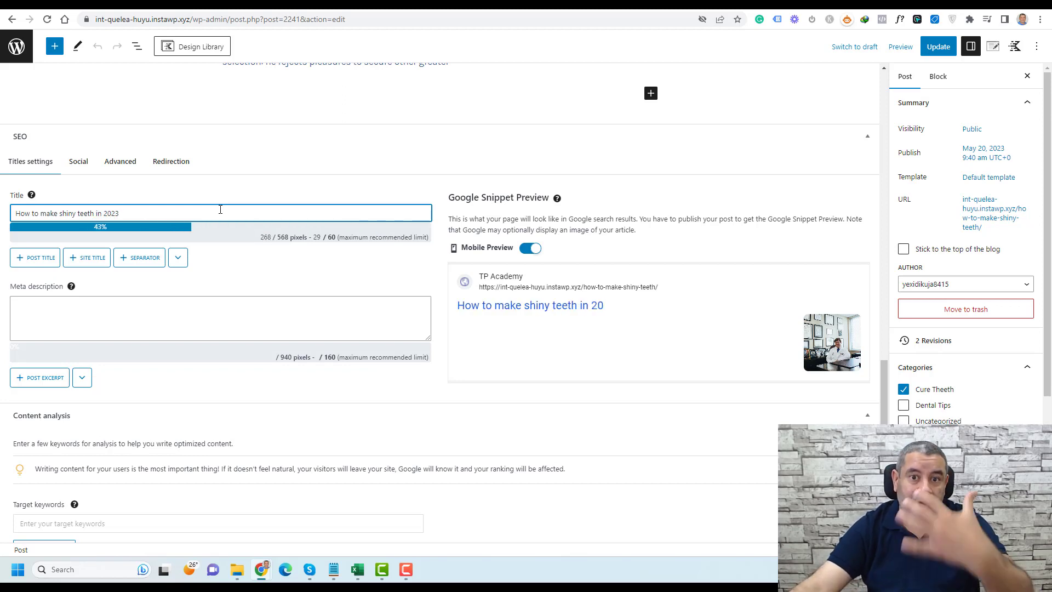
Enter "short description" as the post's SEO meta description
left_click(274, 322)
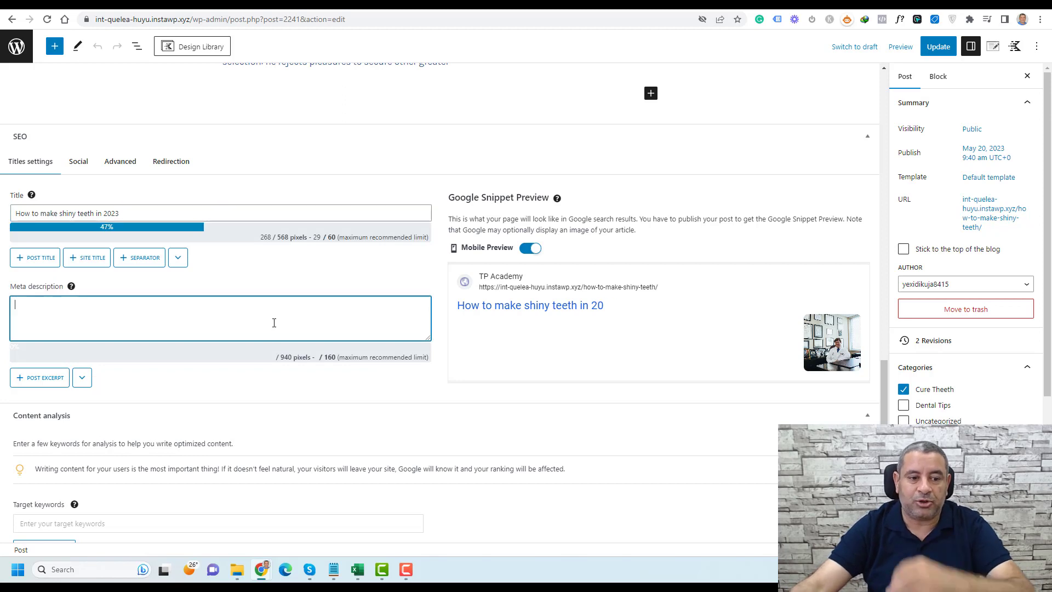
type("s")
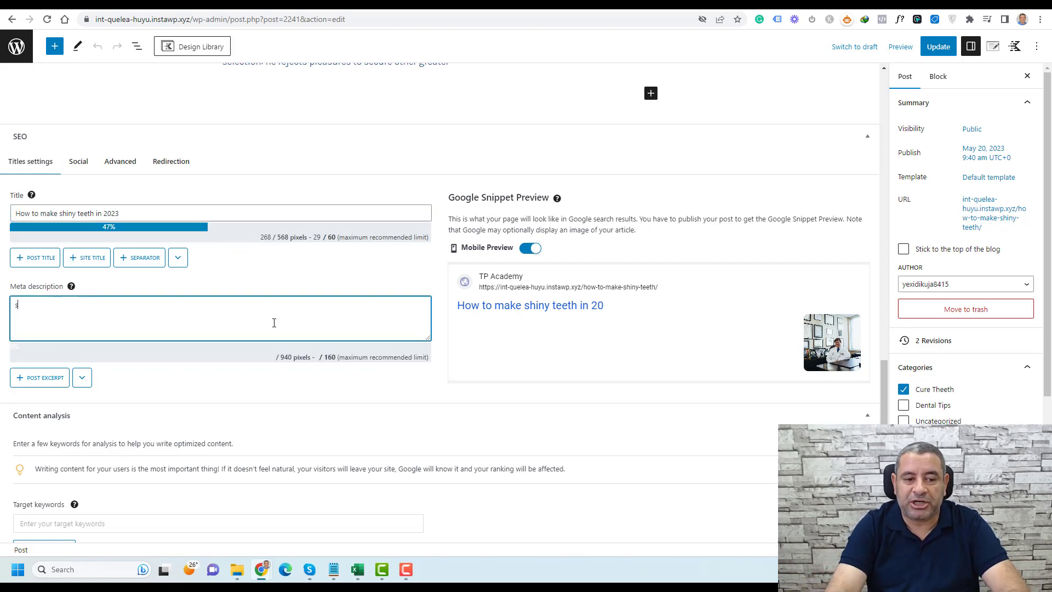
type("hort sectio")
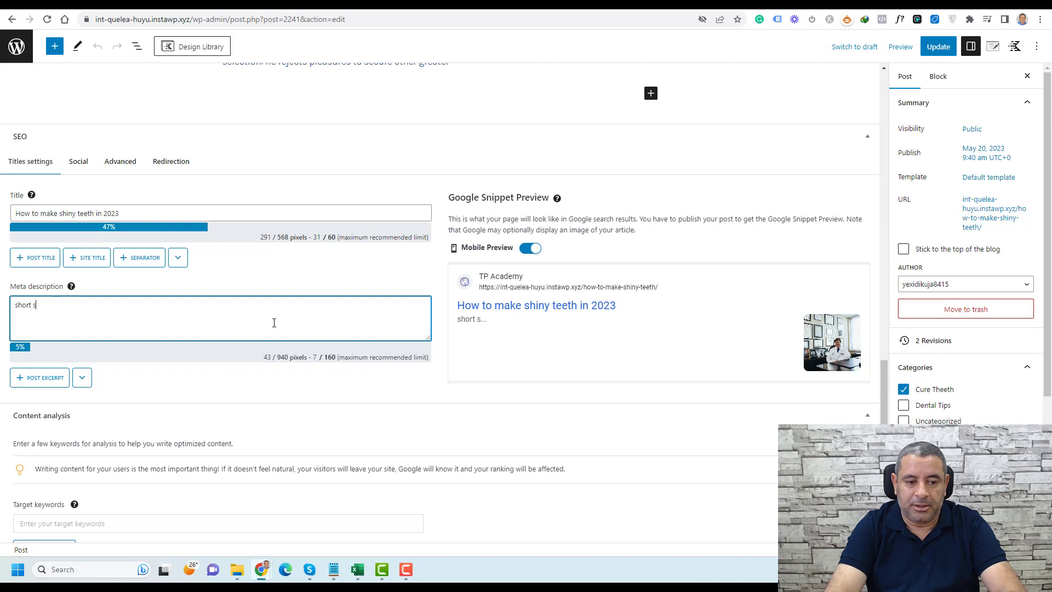
key("BackSpace")
key("BackSpace")
key("BackSpace")
key("BackSpace")
key("BackSpace")
key("BackSpace")
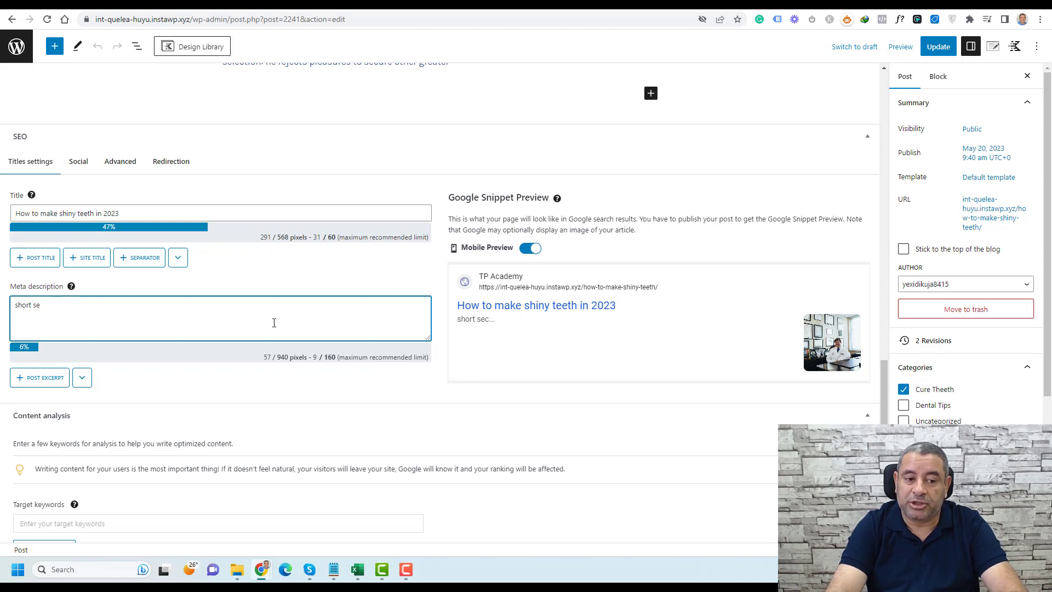
type("description")
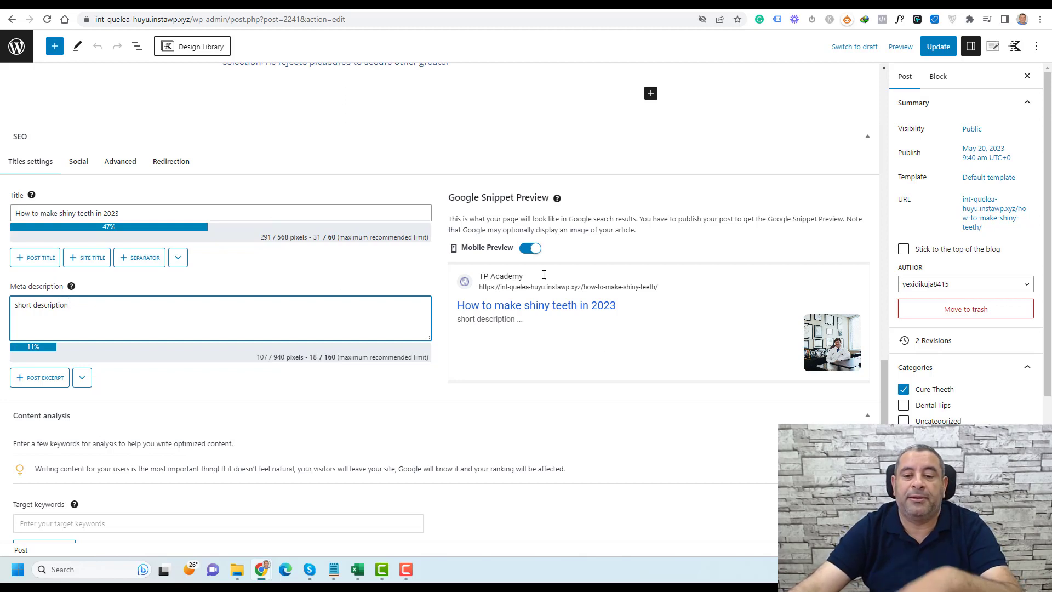
Turn off the mobile version of the Google snippet preview and show the post's social SEO settings
left_click(525, 250)
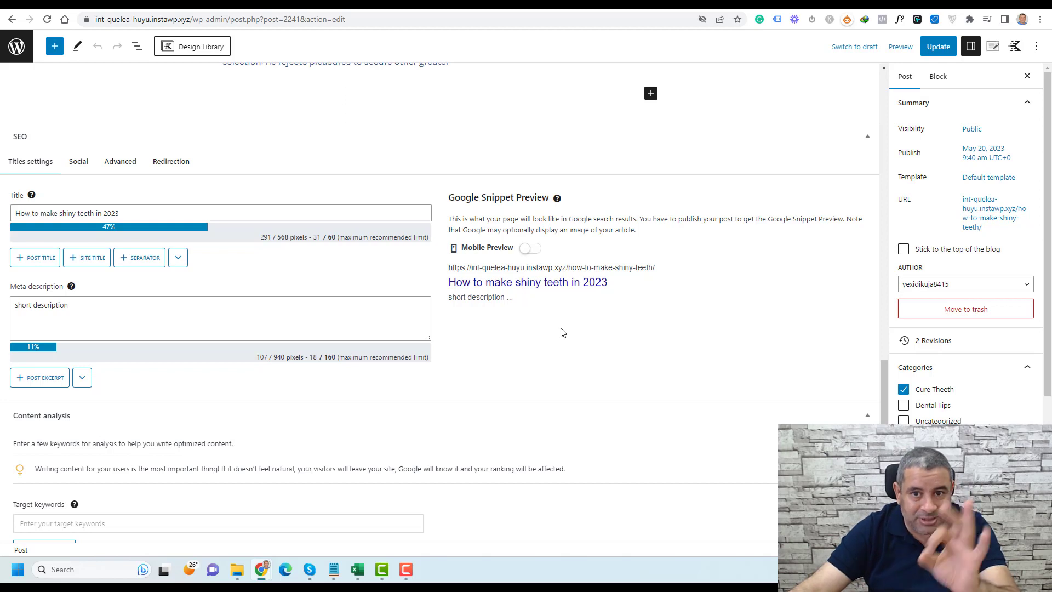
left_click(78, 162)
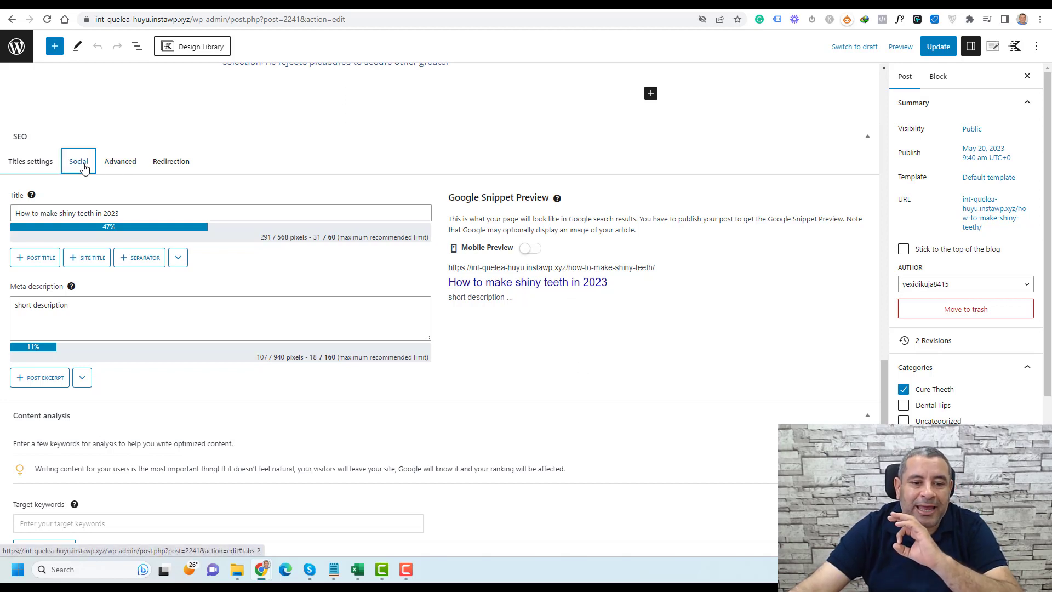
mouse_move(526, 300)
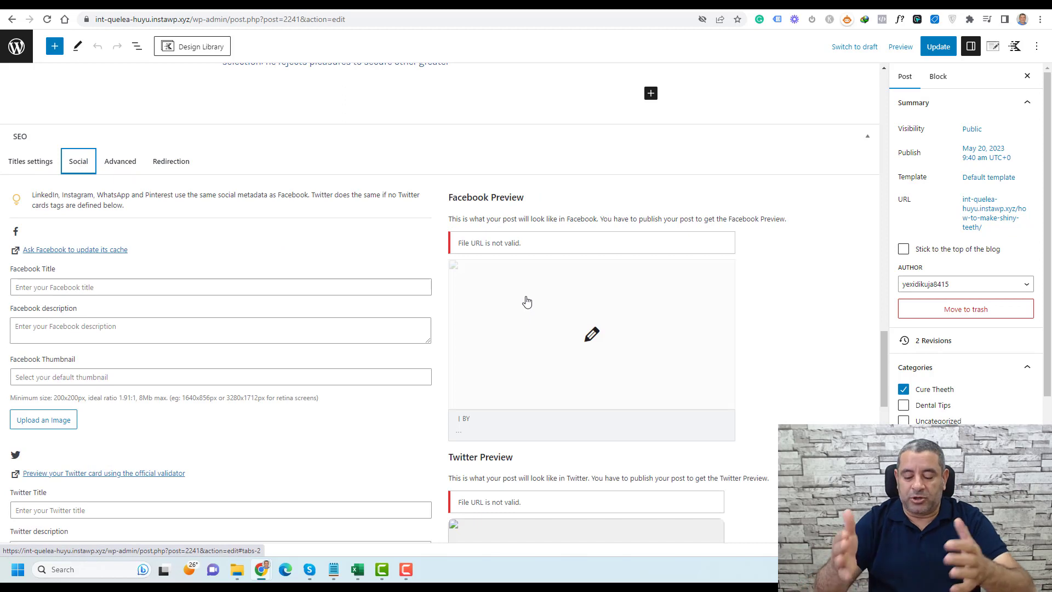